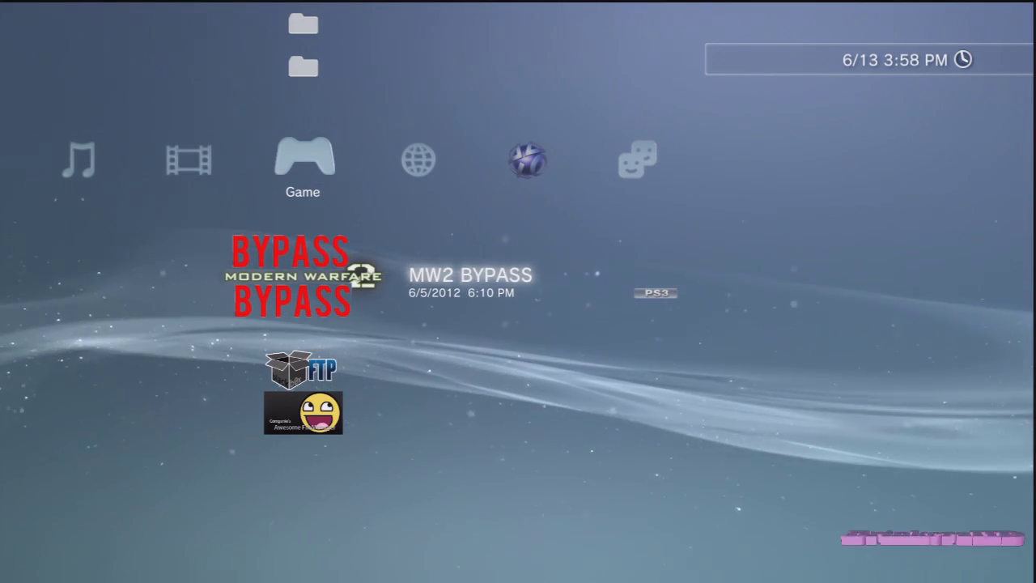
Step: In Game Data Utility, delete the BYPASS-icon Modern Warfare 2 game data
{"action": "key", "text": "Up"}
{"action": "key", "text": "Down"}
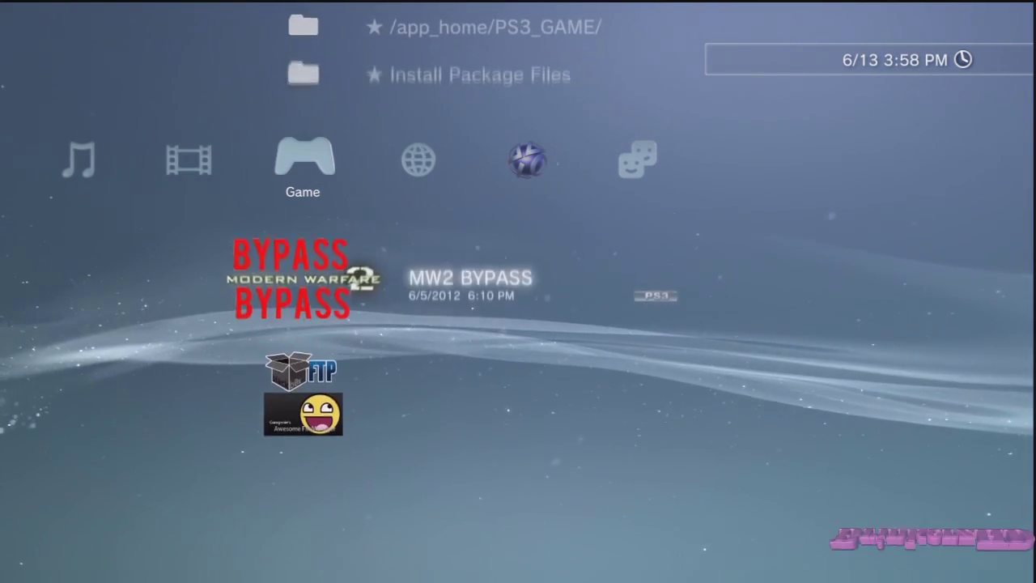
{"action": "key", "text": "Up"}
{"action": "key", "text": "Up"}
{"action": "key", "text": "Up"}
{"action": "key", "text": "Up"}
{"action": "key", "text": "Up"}
{"action": "key", "text": "Up"}
{"action": "key", "text": "Up"}
{"action": "key", "text": "Up"}
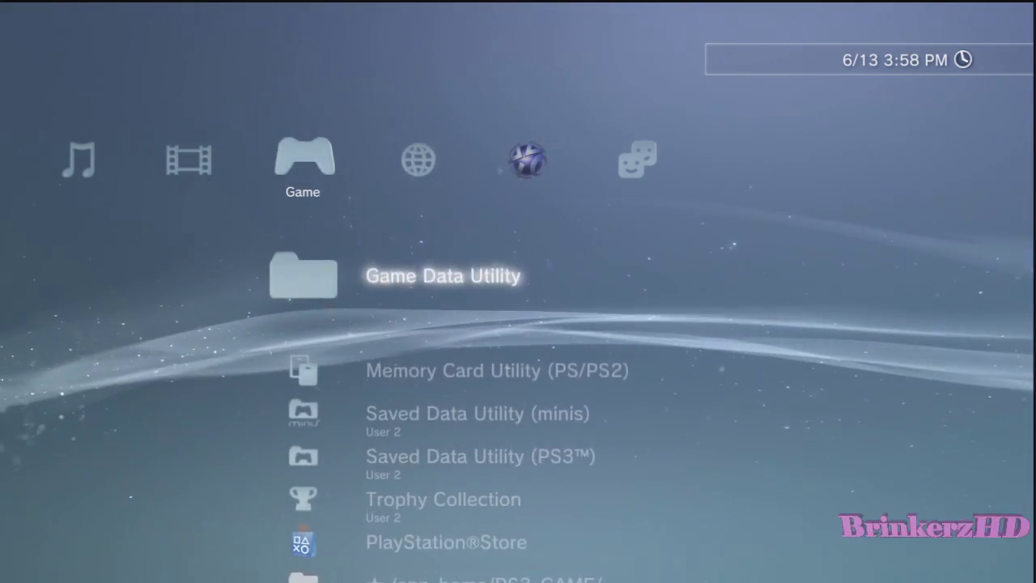
{"action": "key", "text": "Down"}
{"action": "key", "text": "Down"}
{"action": "key", "text": "Down"}
{"action": "key", "text": "Down"}
{"action": "key", "text": "Down"}
{"action": "key", "text": "Down"}
{"action": "key", "text": "Down"}
{"action": "key", "text": "Down"}
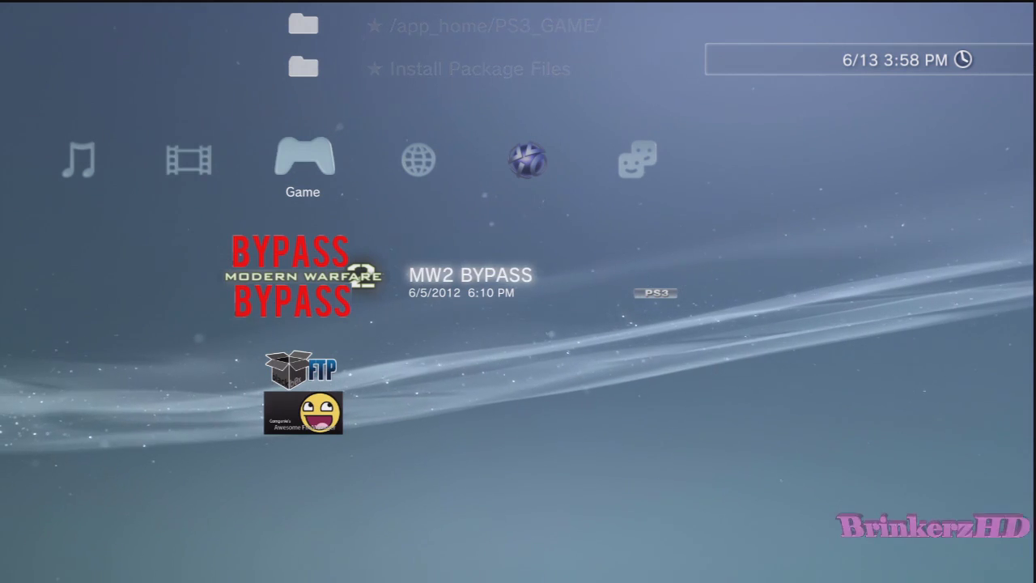
{"action": "key", "text": "Up"}
{"action": "key", "text": "Up"}
{"action": "key", "text": "Up"}
{"action": "key", "text": "Up"}
{"action": "key", "text": "Up"}
{"action": "key", "text": "Up"}
{"action": "key", "text": "Up"}
{"action": "key", "text": "Up"}
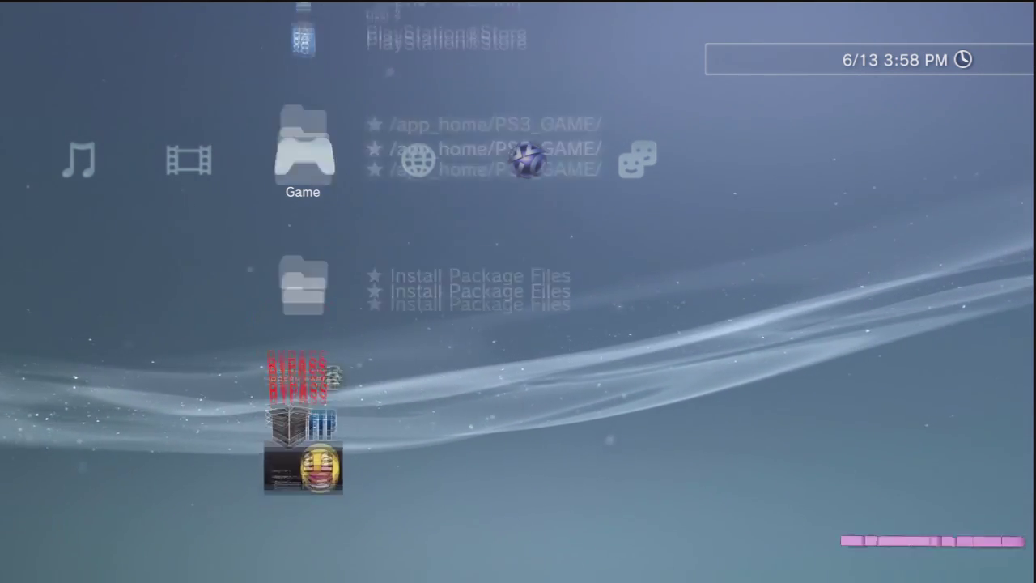
{"action": "key", "text": "Return"}
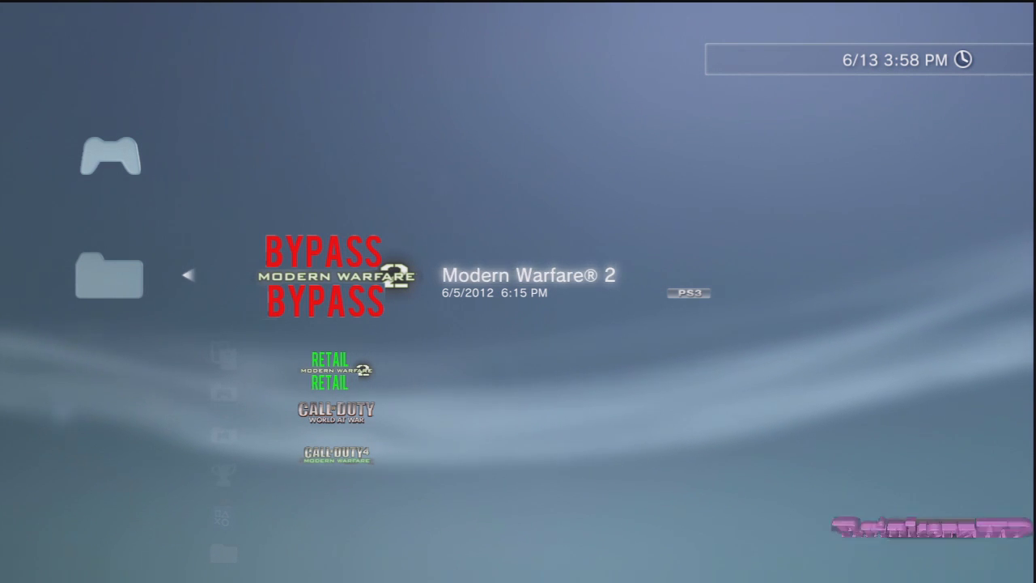
{"action": "key", "text": "t"}
{"action": "key", "text": "Return"}
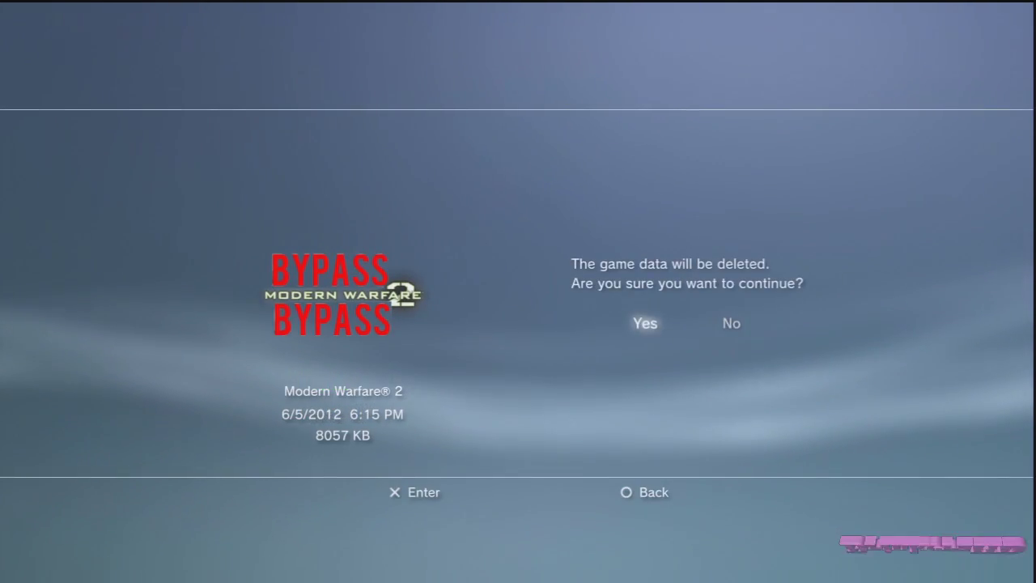
{"action": "key", "text": "Return"}
Step: Delete the RETAIL-icon Modern Warfare 2 game data and return to MW2 BYPASS
{"action": "key", "text": "t"}
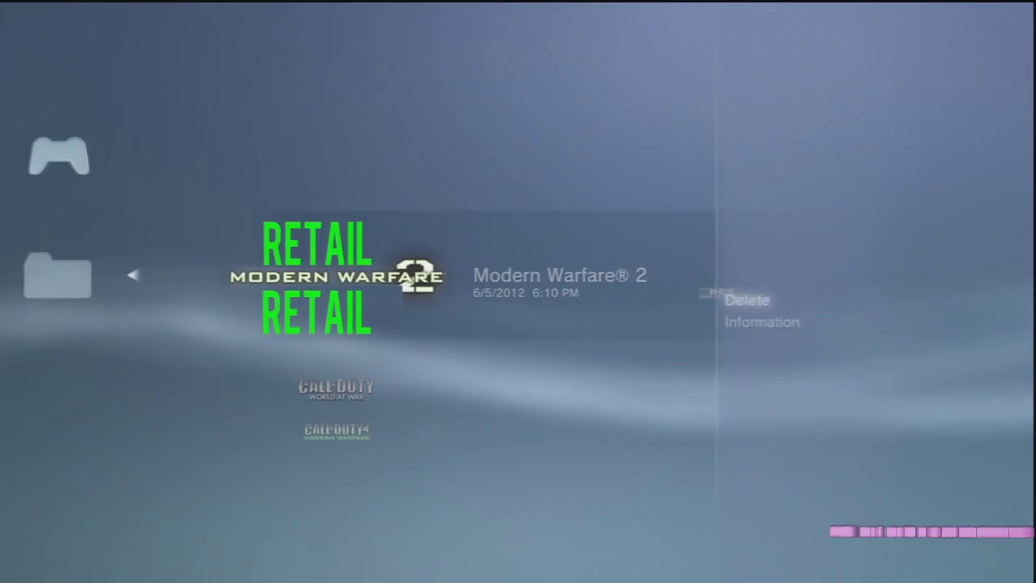
{"action": "key", "text": "Return"}
{"action": "key", "text": "Left"}
{"action": "key", "text": "Return"}
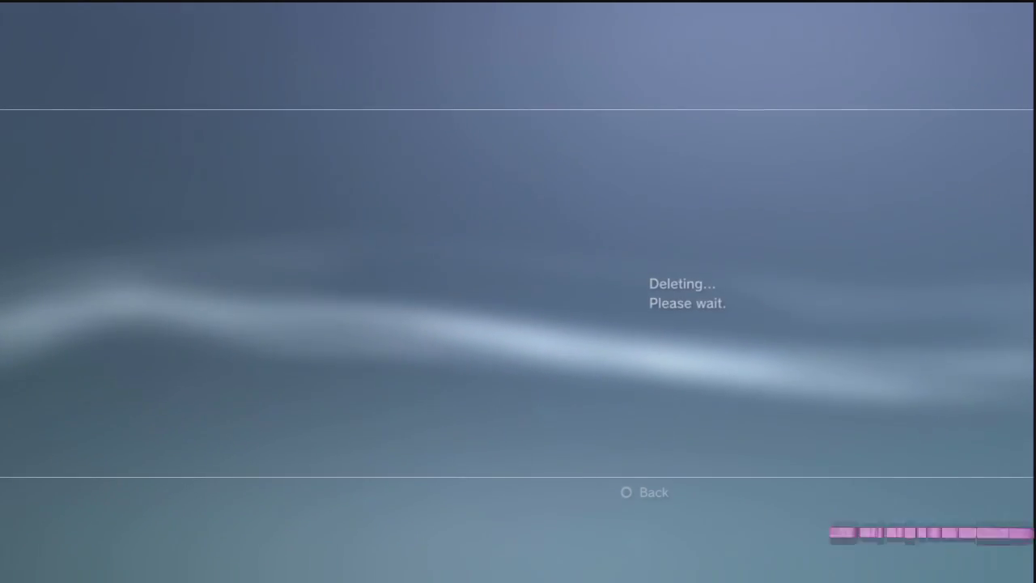
{"action": "key", "text": "Escape"}
{"action": "key", "text": "Down"}
{"action": "key", "text": "Down"}
{"action": "key", "text": "Down"}
{"action": "key", "text": "Down"}
{"action": "key", "text": "Down"}
{"action": "key", "text": "Down"}
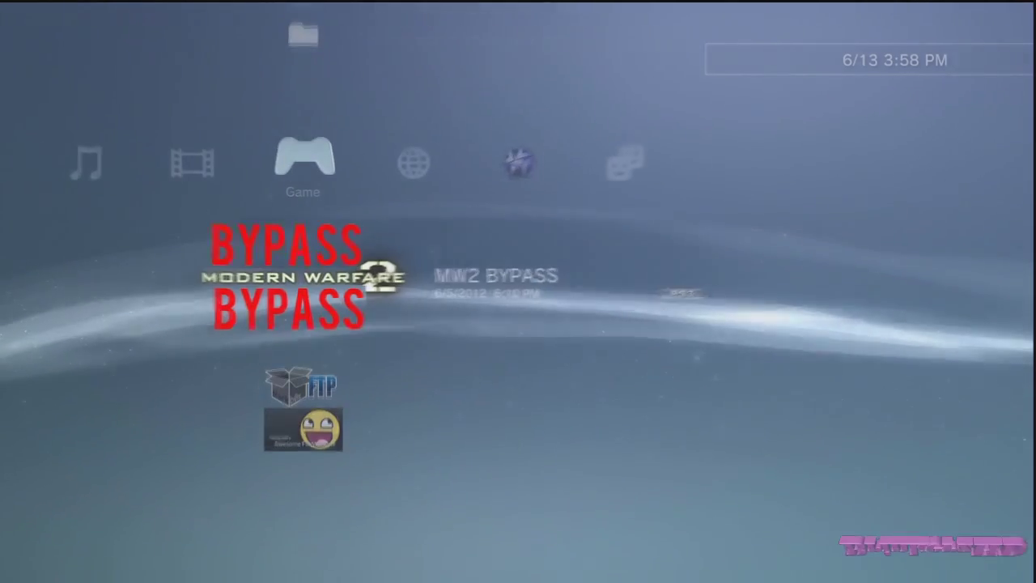
Step: Delete MW2 BYPASS from the Game column and dismiss the Delete completed notice
{"action": "key", "text": "t"}
{"action": "key", "text": "Down"}
{"action": "key", "text": "Return"}
{"action": "key", "text": "Return"}
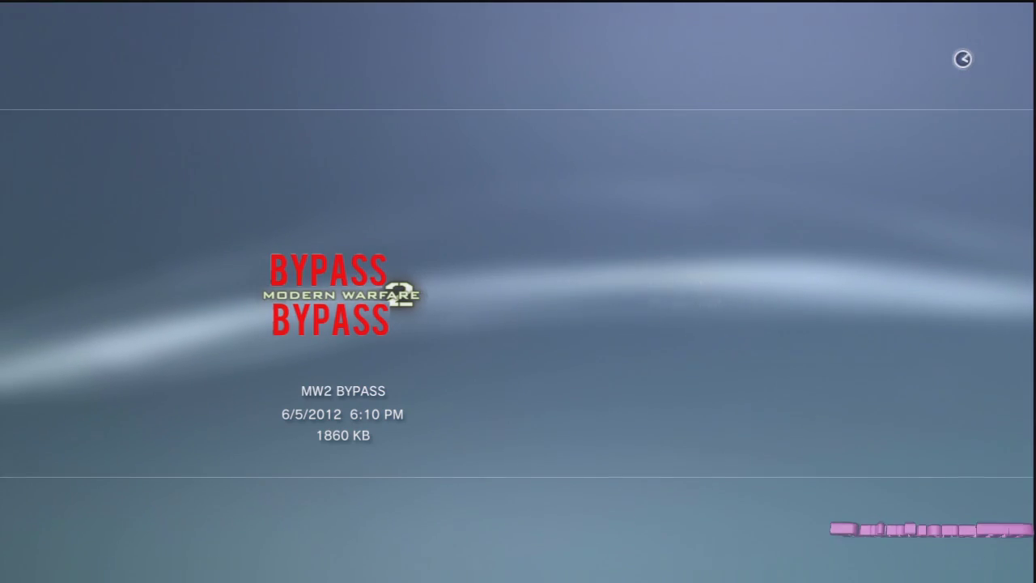
{"action": "key", "text": "Escape"}
Step: Open and close the Call of Duty titles folder in the Game column
{"action": "key", "text": "Up"}
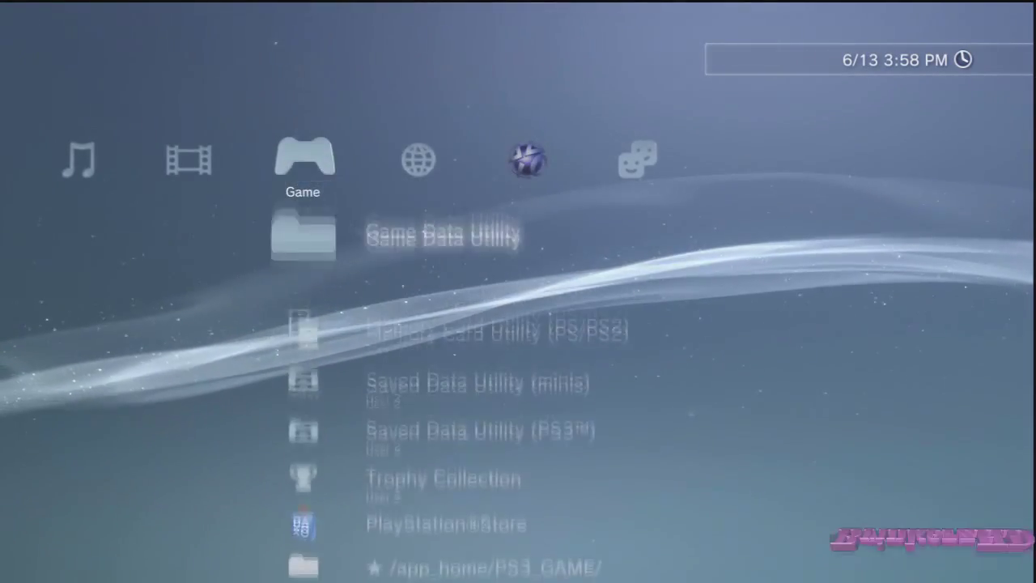
{"action": "key", "text": "Down"}
{"action": "key", "text": "Down"}
{"action": "key", "text": "Down"}
{"action": "key", "text": "Down"}
{"action": "key", "text": "Down"}
{"action": "key", "text": "Return"}
{"action": "key", "text": "Escape"}
{"action": "key", "text": "Return"}
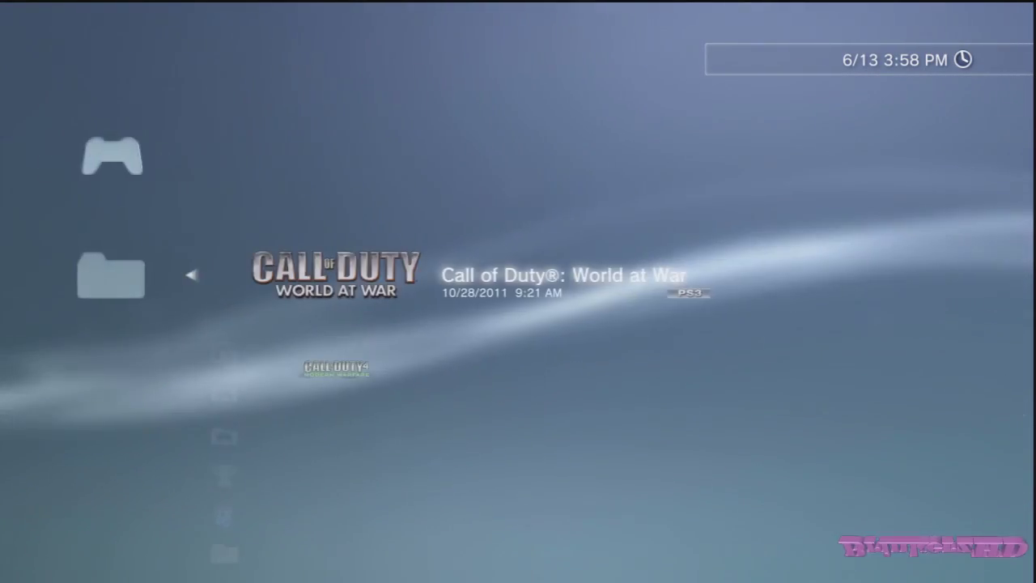
{"action": "key", "text": "Escape"}
Step: Browse the PlayStation Network, Friends, Settings and Network categories, returning to Game Data Utility
{"action": "key", "text": "Right"}
{"action": "key", "text": "Right"}
{"action": "key", "text": "Right"}
{"action": "key", "text": "Left"}
{"action": "key", "text": "Up"}
{"action": "key", "text": "Left"}
{"action": "key", "text": "Left"}
{"action": "key", "text": "Left"}
{"action": "key", "text": "Left"}
{"action": "key", "text": "Left"}
{"action": "key", "text": "Left"}
{"action": "key", "text": "Right"}
{"action": "key", "text": "Right"}
{"action": "key", "text": "Right"}
{"action": "key", "text": "Right"}
{"action": "key", "text": "Right"}
{"action": "key", "text": "Right"}
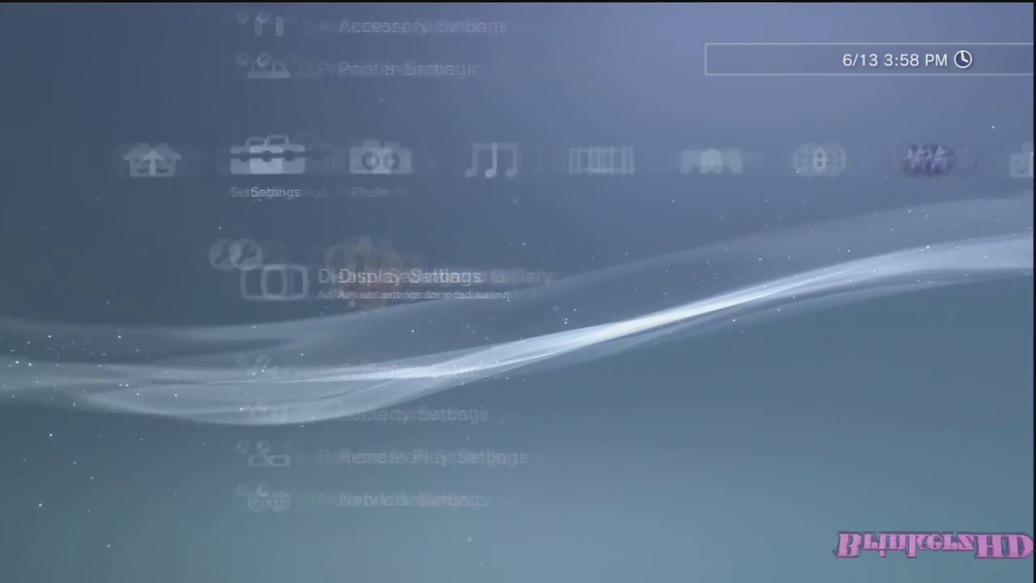
{"action": "key", "text": "Left"}
{"action": "key", "text": "Right"}
{"action": "key", "text": "Down"}
{"action": "key", "text": "Down"}
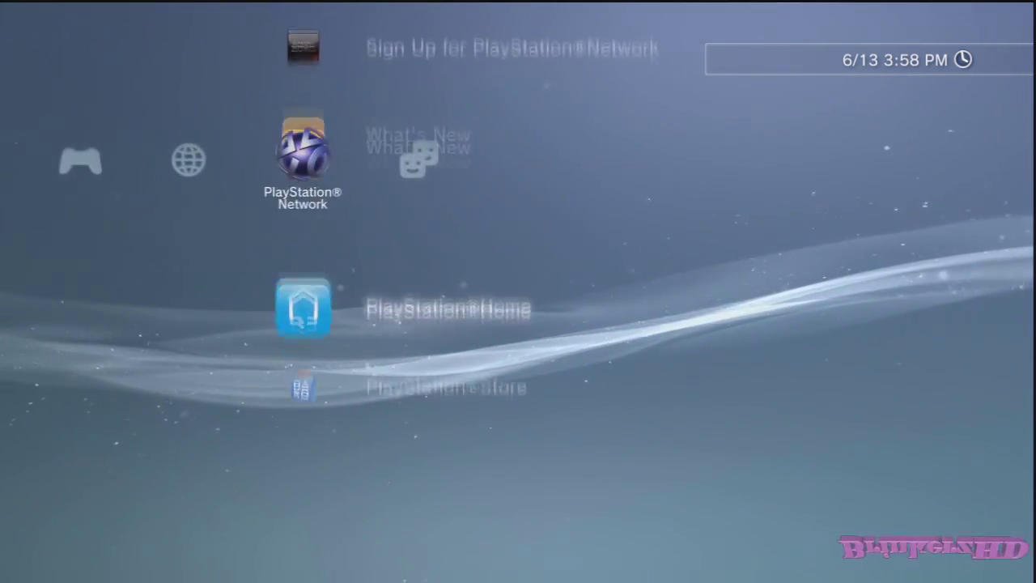
{"action": "key", "text": "Left"}
{"action": "key", "text": "Left"}
{"action": "key", "text": "Down"}
{"action": "key", "text": "Down"}
{"action": "key", "text": "Down"}
{"action": "key", "text": "Down"}
{"action": "key", "text": "Down"}
{"action": "key", "text": "Down"}
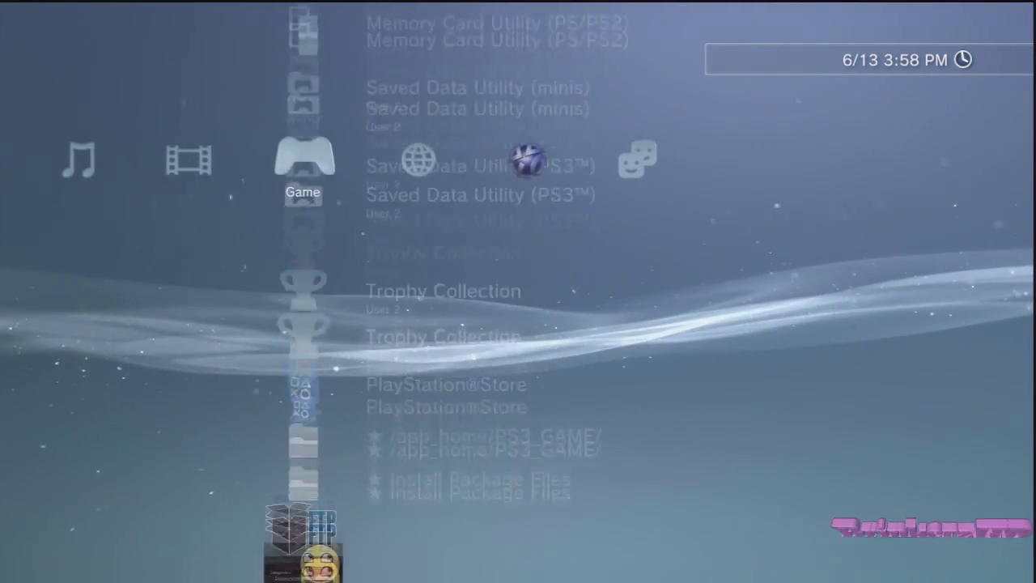
{"action": "key", "text": "Up"}
{"action": "key", "text": "Up"}
{"action": "key", "text": "Up"}
{"action": "key", "text": "Up"}
{"action": "key", "text": "Up"}
{"action": "key", "text": "Up"}
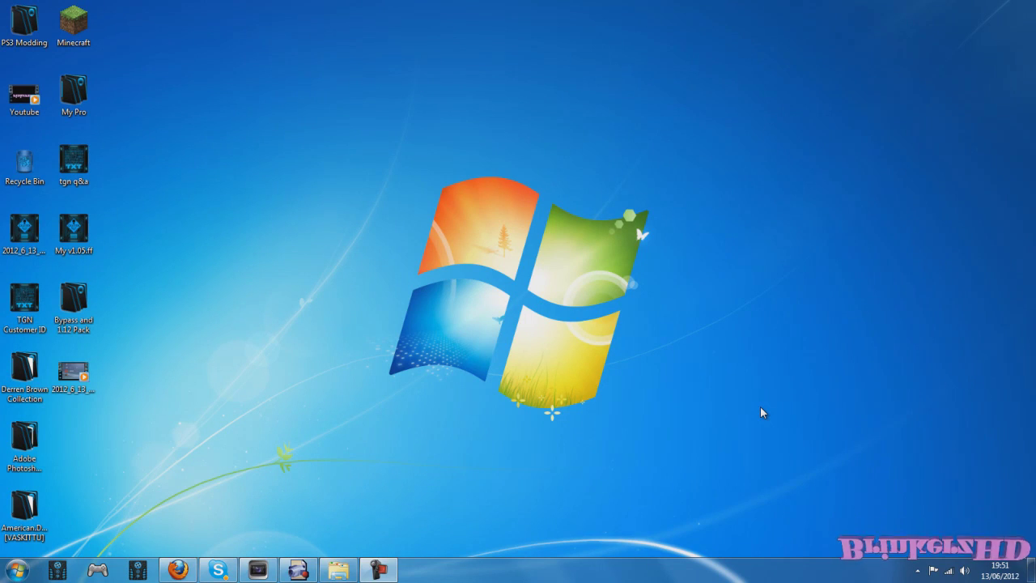
Step: Open Removable Disk (D:) from Computer and place its window at the top right
{"action": "key", "text": "super"}
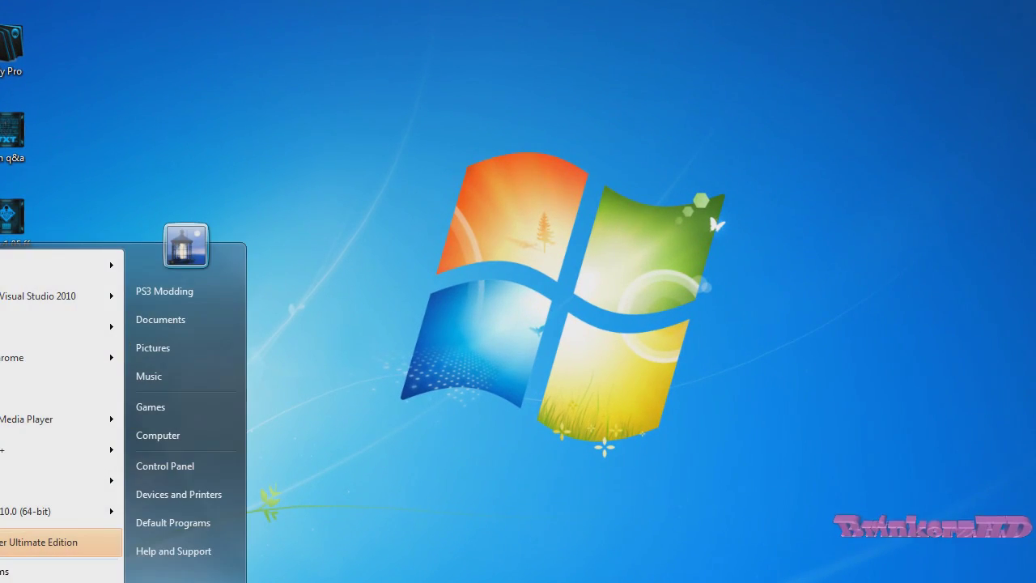
{"action": "left_click", "coordinate": [202, 437]}
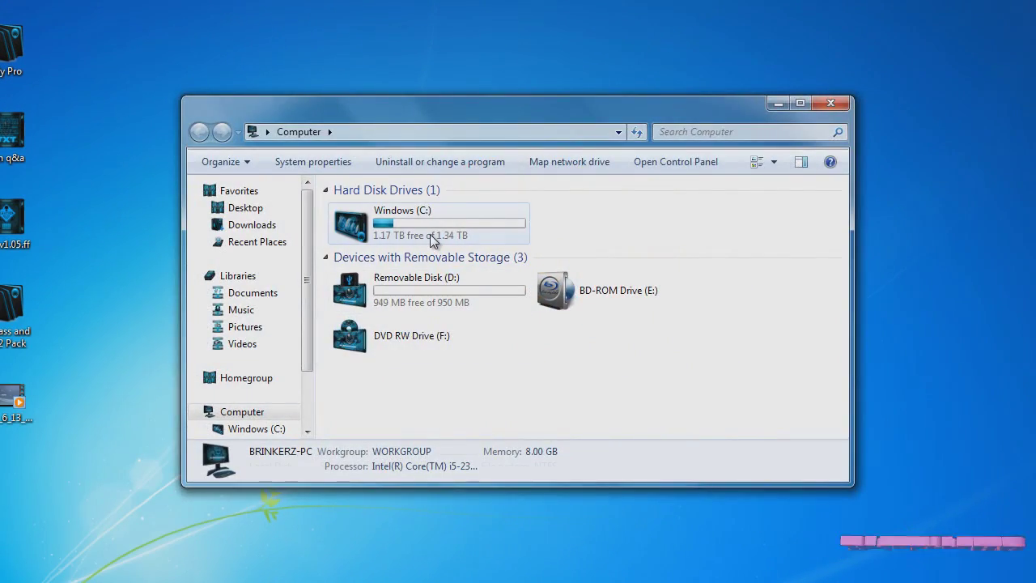
{"action": "double_click", "coordinate": [430, 234]}
{"action": "key", "text": "BackSpace"}
{"action": "double_click", "coordinate": [428, 285]}
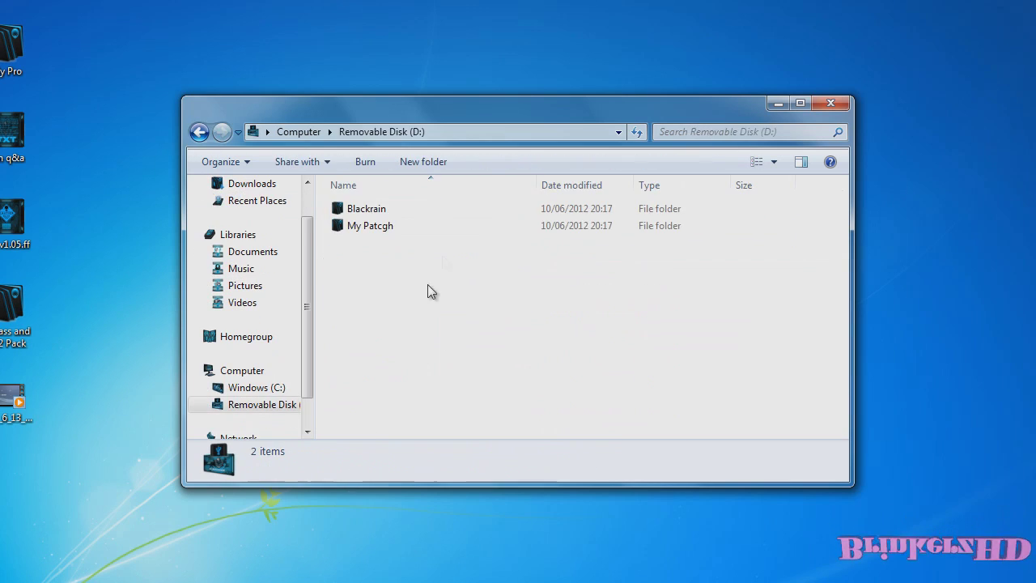
{"action": "left_click_drag", "start_coordinate": [490, 123], "coordinate": [789, 0]}
Step: Copy the multiMAN package from Bypass and 1.12 Pack > Multiman onto Removable Disk (D:)
{"action": "left_click_drag", "start_coordinate": [12, 320], "coordinate": [138, 230]}
{"action": "double_click", "coordinate": [117, 256]}
{"action": "left_click_drag", "start_coordinate": [734, 4], "coordinate": [137, 71]}
{"action": "double_click", "coordinate": [87, 215]}
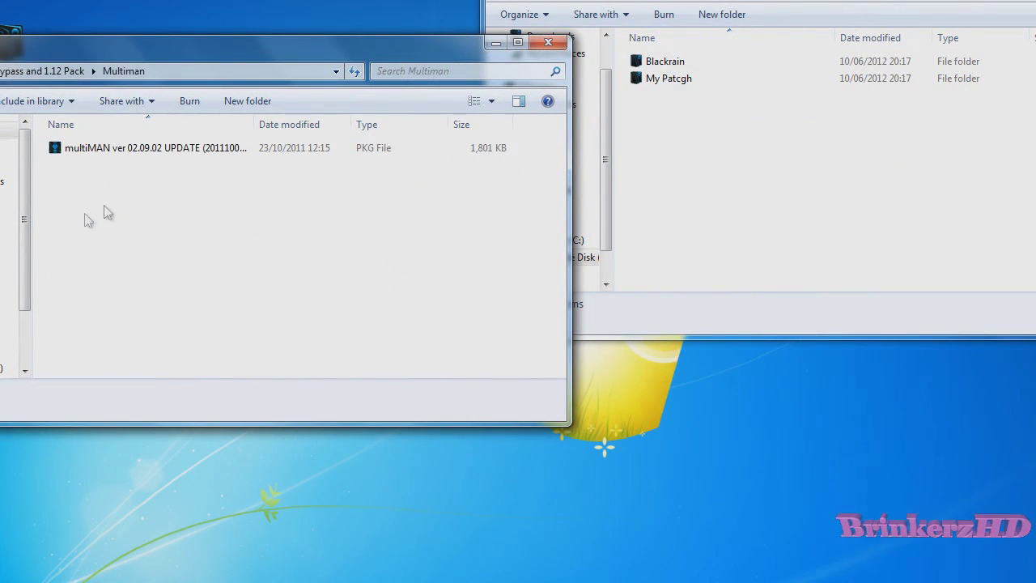
{"action": "left_click_drag", "start_coordinate": [130, 159], "coordinate": [769, 180]}
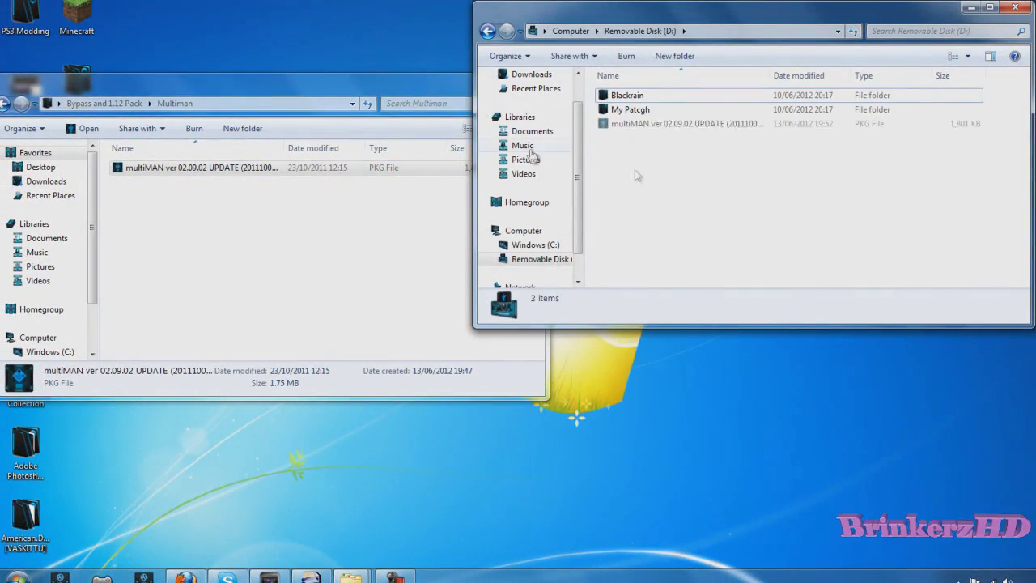
{"action": "left_click_drag", "start_coordinate": [453, 82], "coordinate": [599, 91]}
{"action": "left_click", "coordinate": [95, 112]}
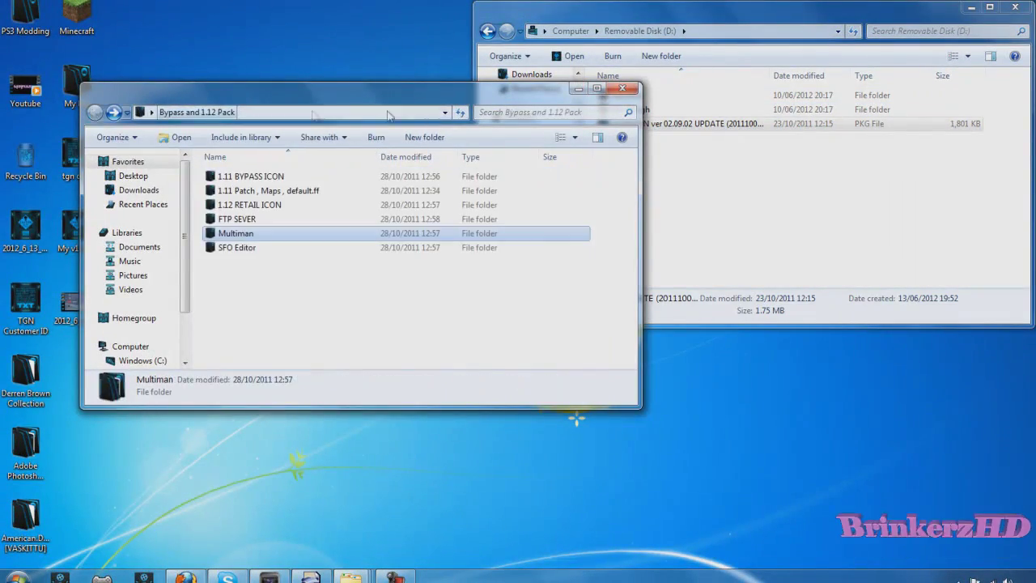
{"action": "left_click", "coordinate": [622, 87]}
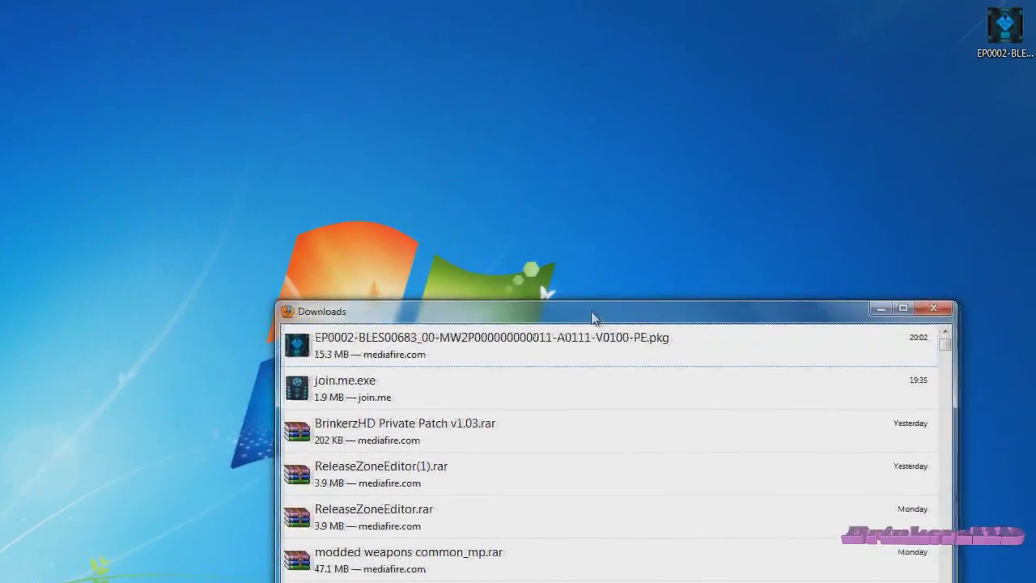
Step: Drag the downloaded EP0002 MW2 update .pkg to the desktop, close Downloads, and open Computer
{"action": "left_click_drag", "start_coordinate": [526, 337], "coordinate": [886, 41]}
{"action": "left_click", "coordinate": [878, 305]}
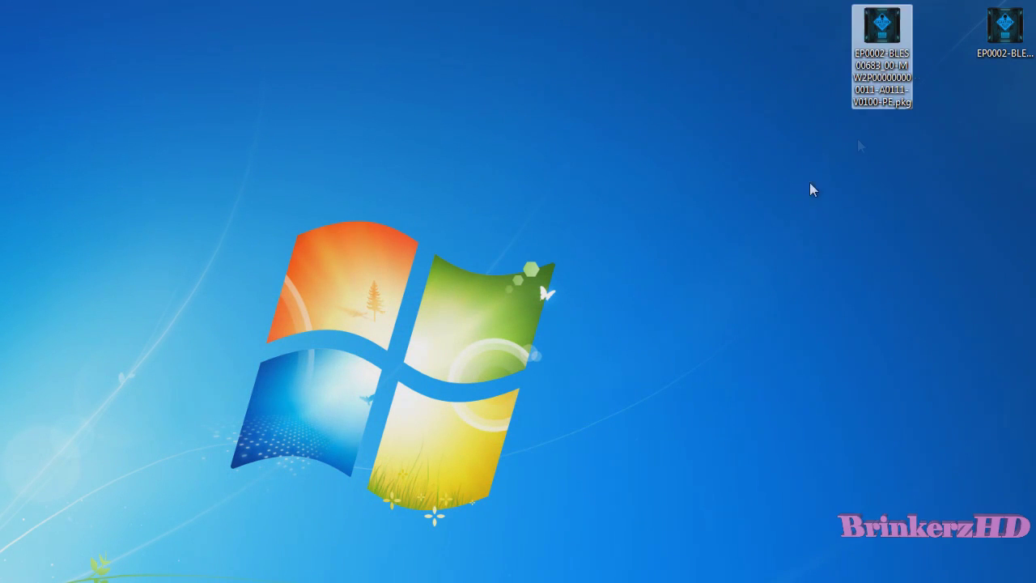
{"action": "key", "text": "super"}
{"action": "left_click", "coordinate": [41, 510]}
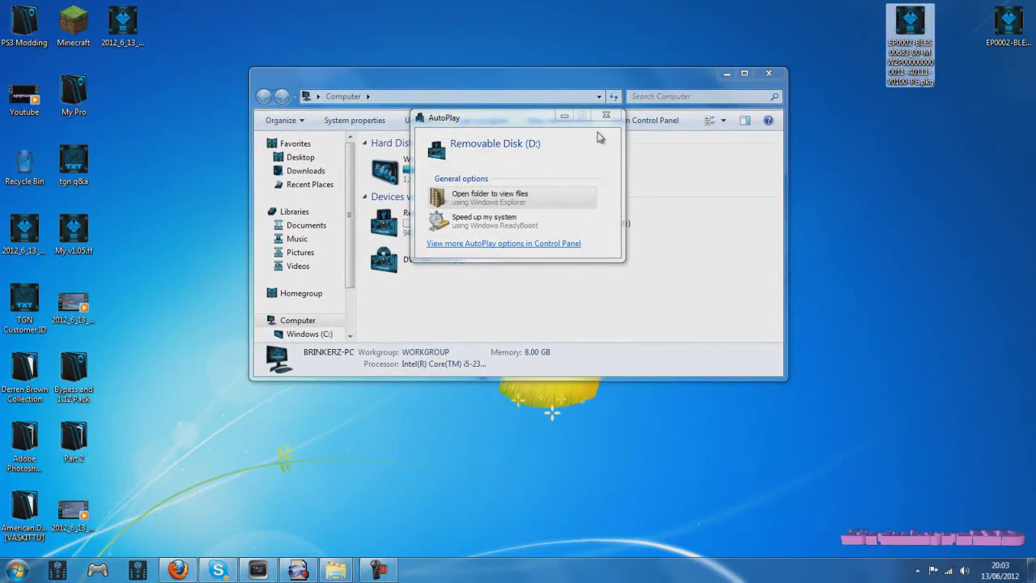
Step: Copy the EP0002 MW2 .pkg from the desktop into Removable Disk (D:) and check its 15,623 KB size
{"action": "left_click", "coordinate": [523, 199]}
{"action": "left_click_drag", "start_coordinate": [910, 26], "coordinate": [553, 357]}
{"action": "left_click_drag", "start_coordinate": [396, 341], "coordinate": [434, 300]}
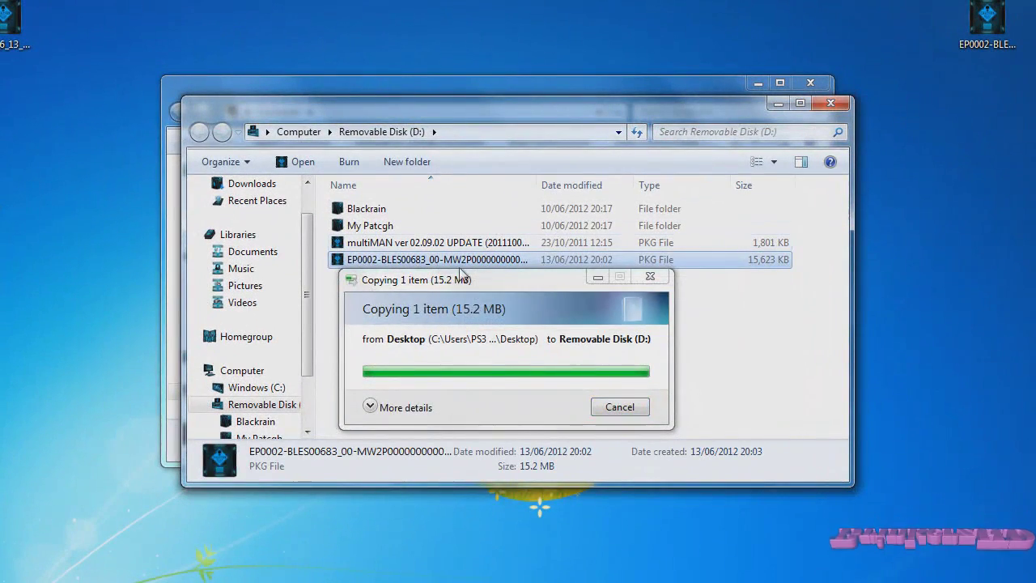
{"action": "left_click", "coordinate": [620, 261]}
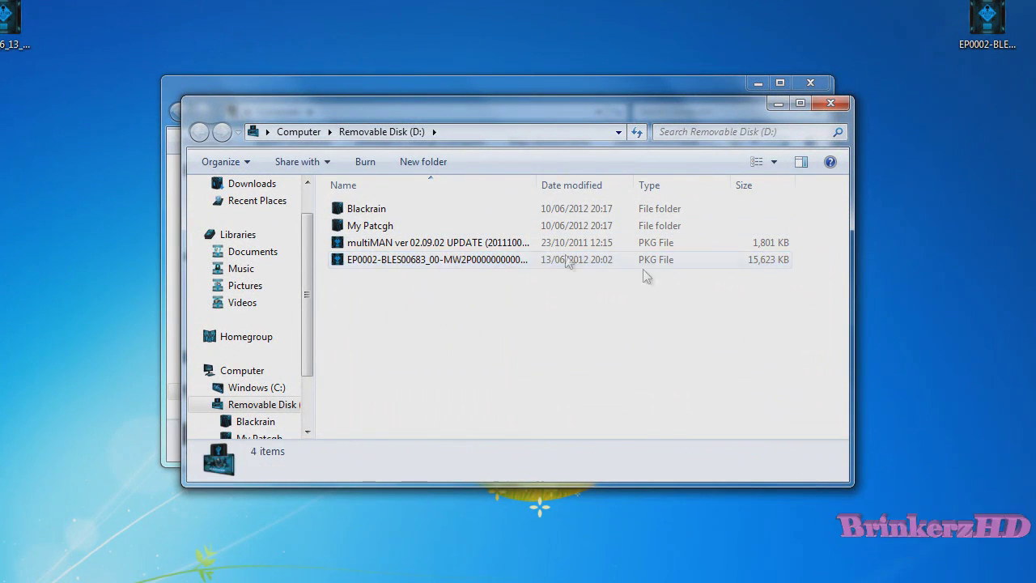
{"action": "left_click", "coordinate": [394, 293]}
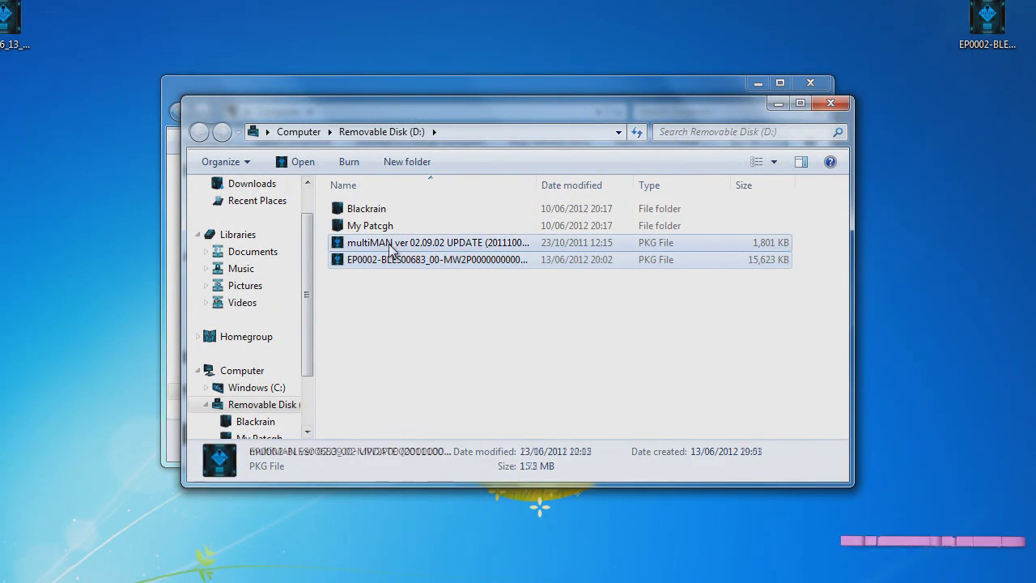
{"action": "left_click", "coordinate": [402, 259]}
{"action": "left_click", "coordinate": [644, 344]}
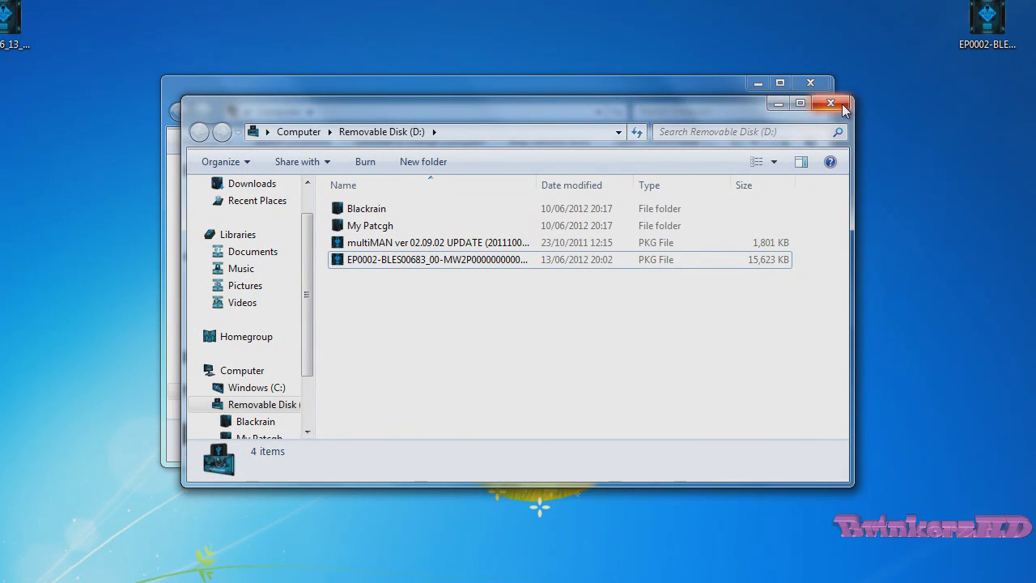
{"action": "key", "text": "F10"}
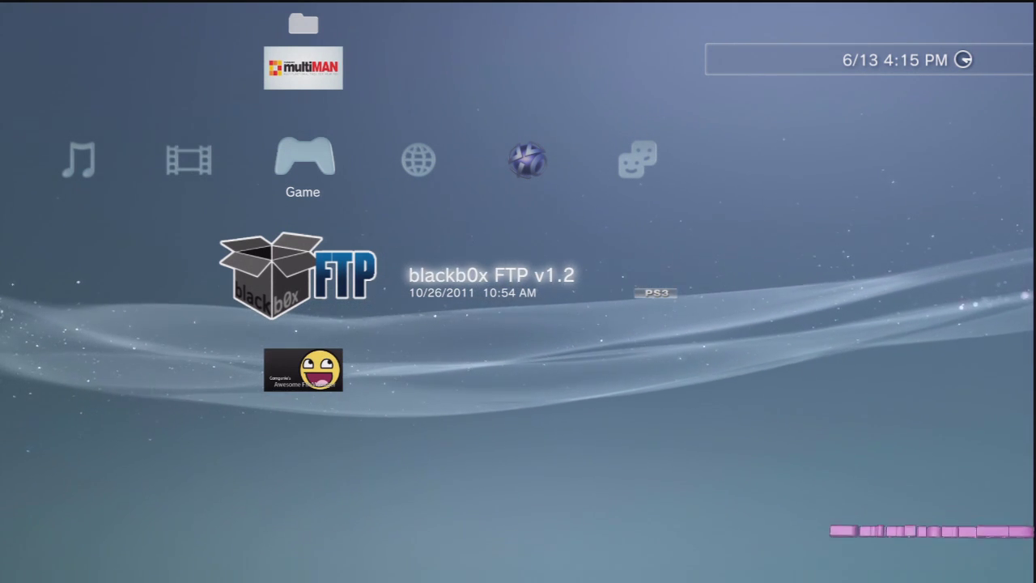
Step: Delete the installed 1817 KB multiMAN game and dismiss the Delete completed message
{"action": "key", "text": "Up"}
{"action": "key", "text": "Return"}
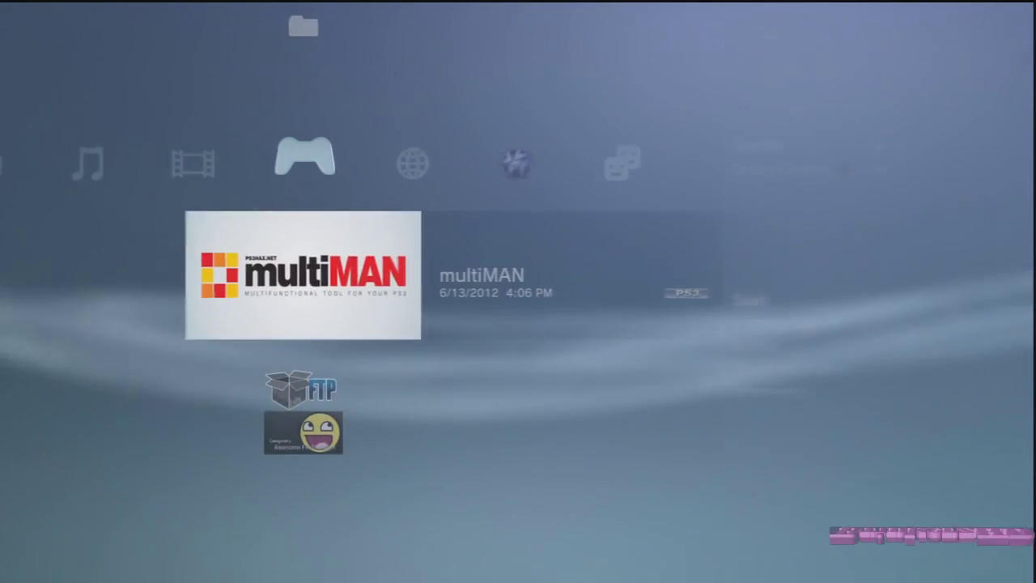
{"action": "key", "text": "Down"}
{"action": "key", "text": "Down"}
{"action": "key", "text": "Return"}
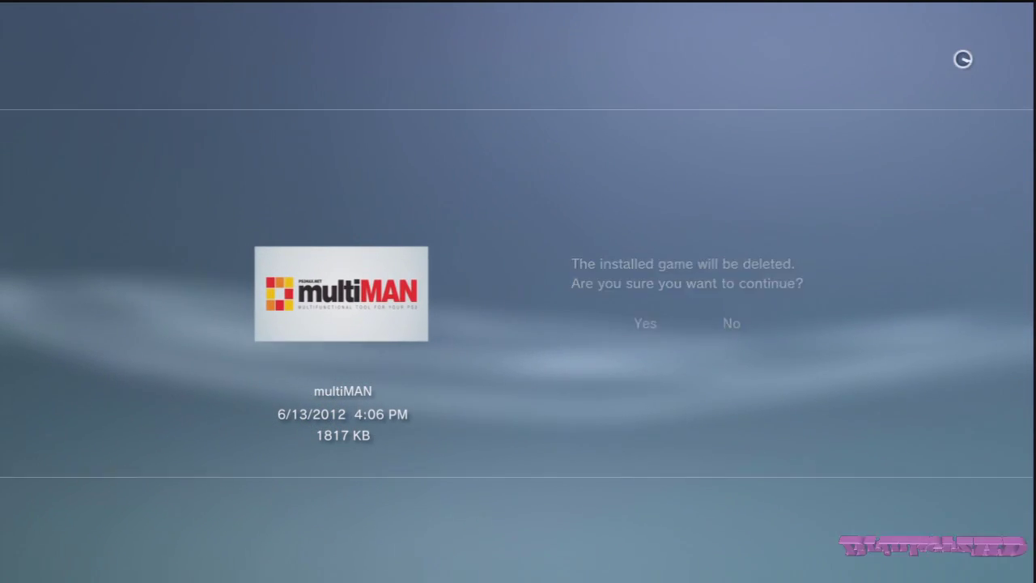
{"action": "key", "text": "Return"}
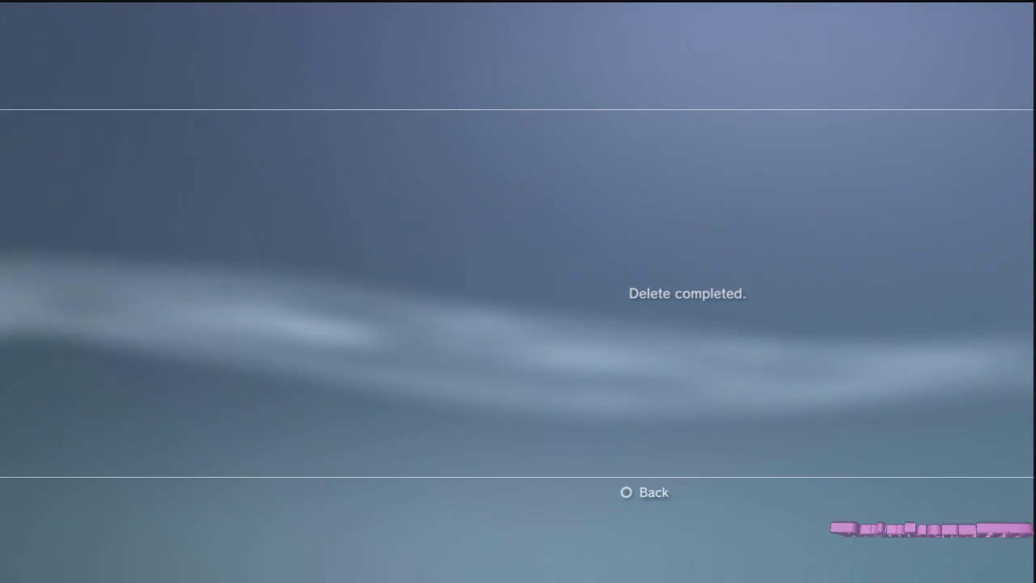
{"action": "key", "text": "Escape"}
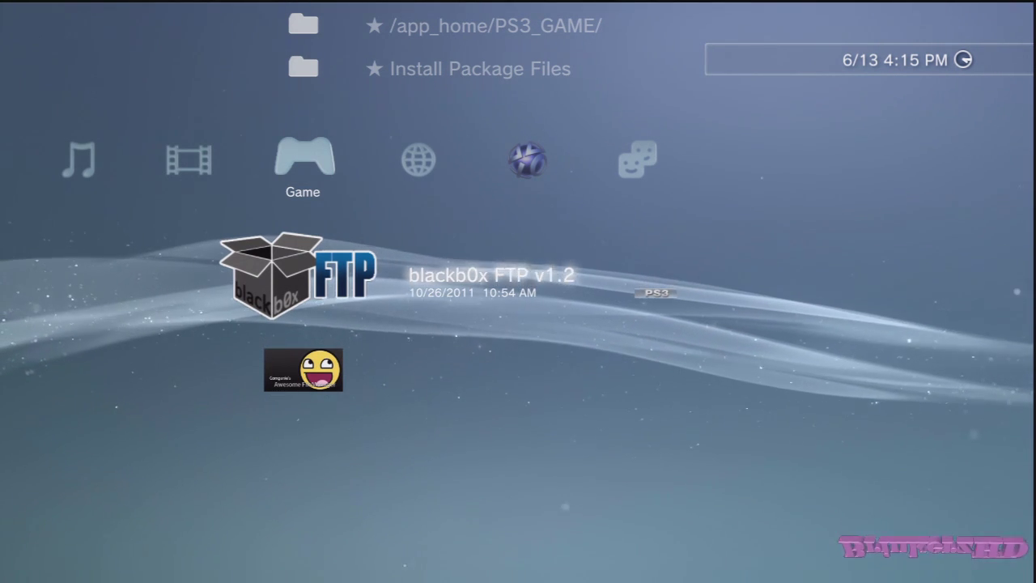
Step: Install the multiMAN 02.09.02 update package from Install Package Files
{"action": "key", "text": "Up"}
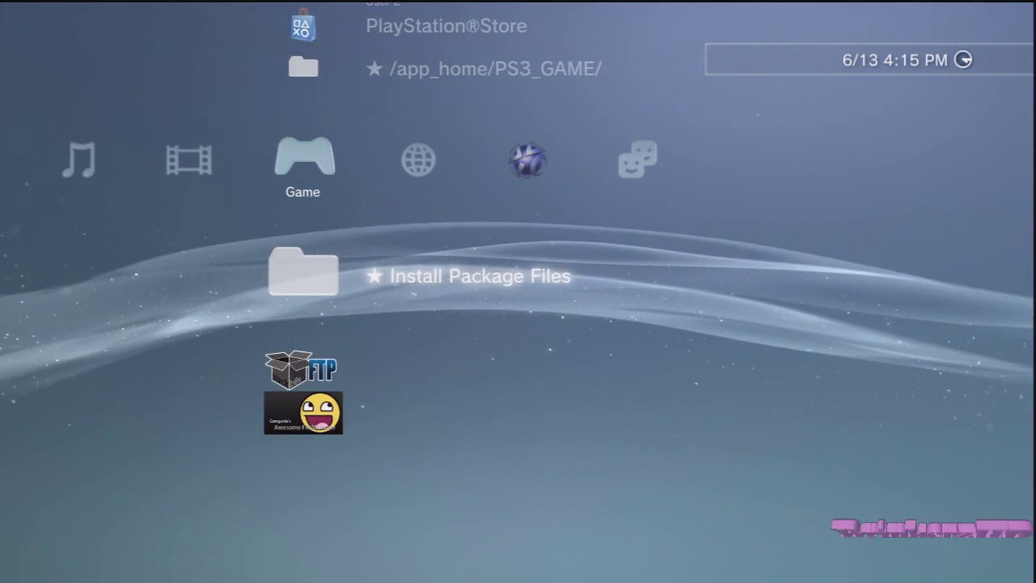
{"action": "key", "text": "Return"}
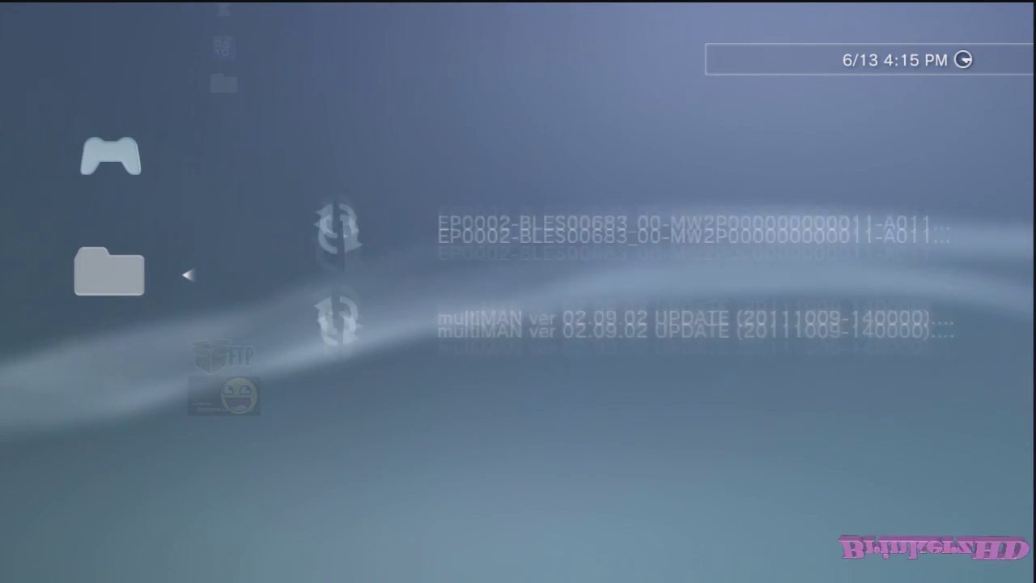
{"action": "key", "text": "Down"}
{"action": "key", "text": "Return"}
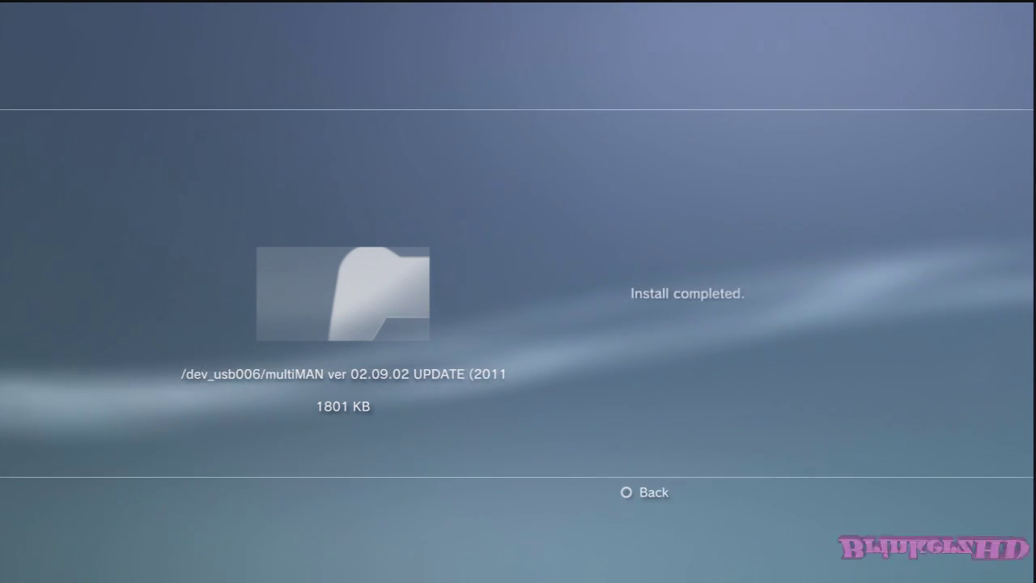
{"action": "key", "text": "Escape"}
Step: Install the Modern Warfare 2 EP0002-BLES00683 update package
{"action": "key", "text": "Return"}
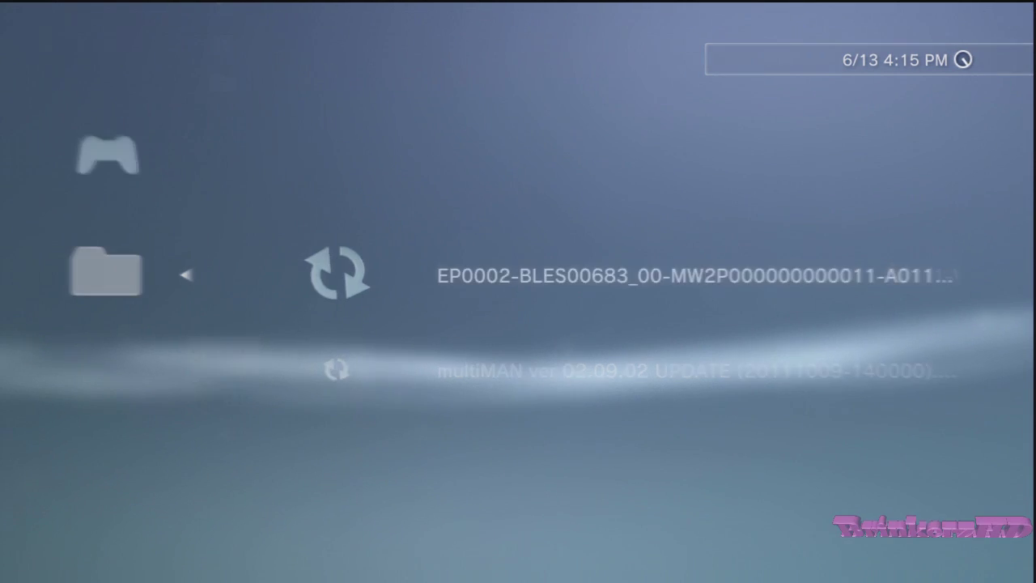
{"action": "key", "text": "Return"}
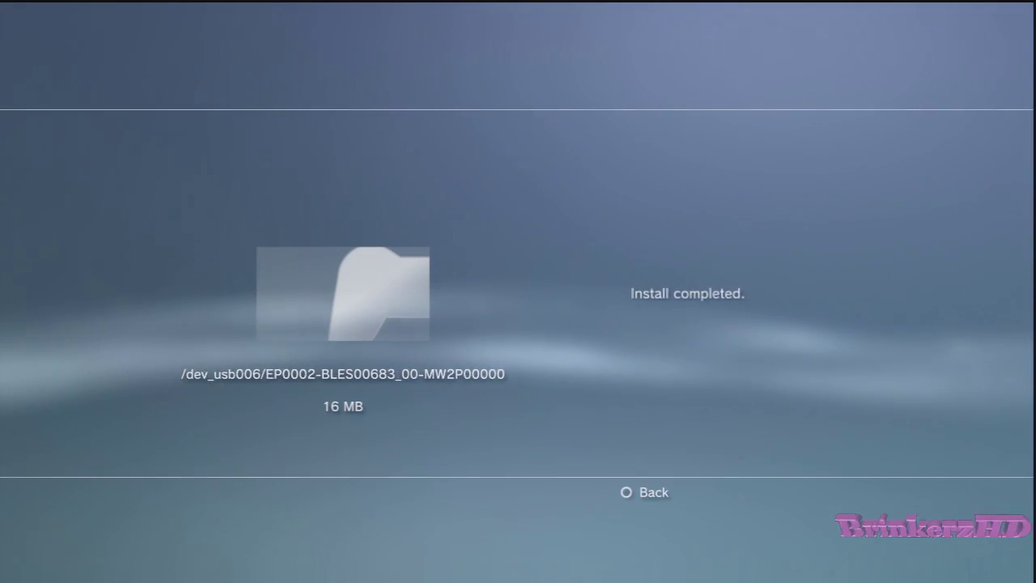
{"action": "key", "text": "Down"}
{"action": "key", "text": "Down"}
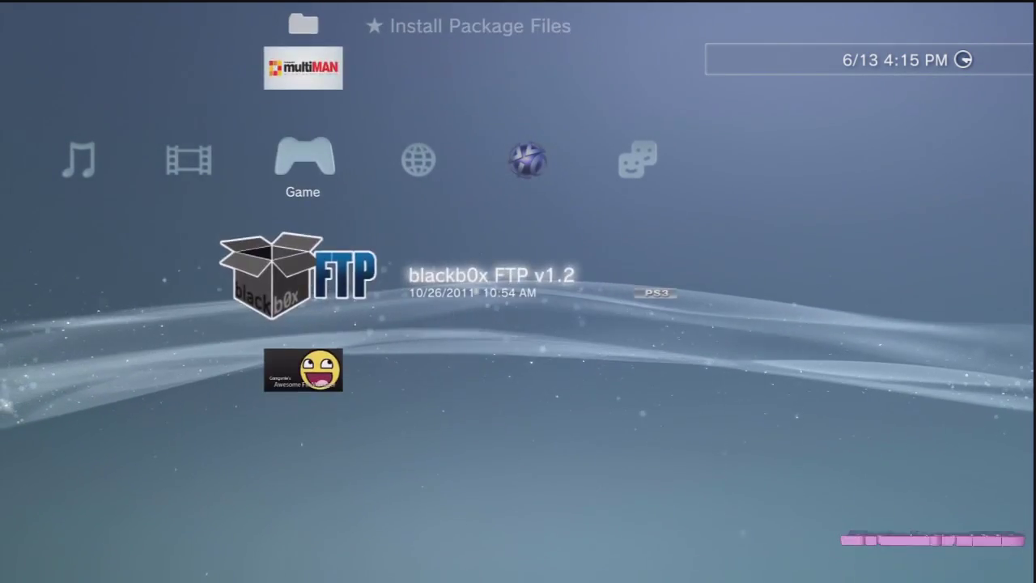
Step: View the Modern Warfare 2 game data information in Game Data Utility
{"action": "key", "text": "Up"}
{"action": "key", "text": "Up"}
{"action": "key", "text": "Up"}
{"action": "key", "text": "Up"}
{"action": "key", "text": "Up"}
{"action": "key", "text": "Up"}
{"action": "key", "text": "Up"}
{"action": "key", "text": "Up"}
{"action": "key", "text": "Up"}
{"action": "key", "text": "Return"}
{"action": "key", "text": "Up"}
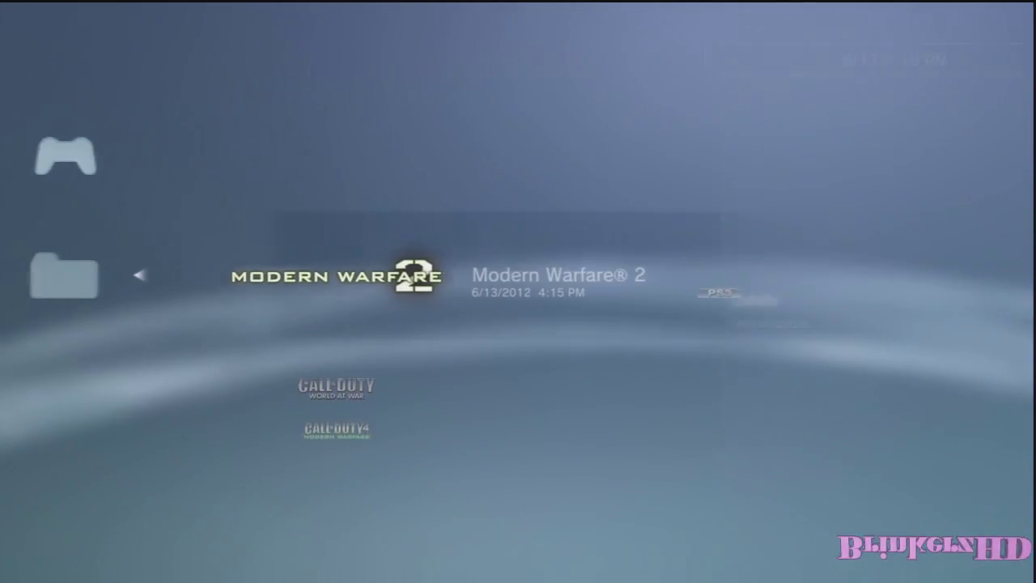
{"action": "key", "text": "Menu"}
{"action": "key", "text": "Down"}
{"action": "key", "text": "Return"}
{"action": "key", "text": "Escape"}
{"action": "key", "text": "Escape"}
{"action": "key", "text": "Down"}
{"action": "key", "text": "Down"}
{"action": "key", "text": "Down"}
{"action": "key", "text": "Down"}
{"action": "key", "text": "Down"}
{"action": "key", "text": "Down"}
{"action": "key", "text": "Down"}
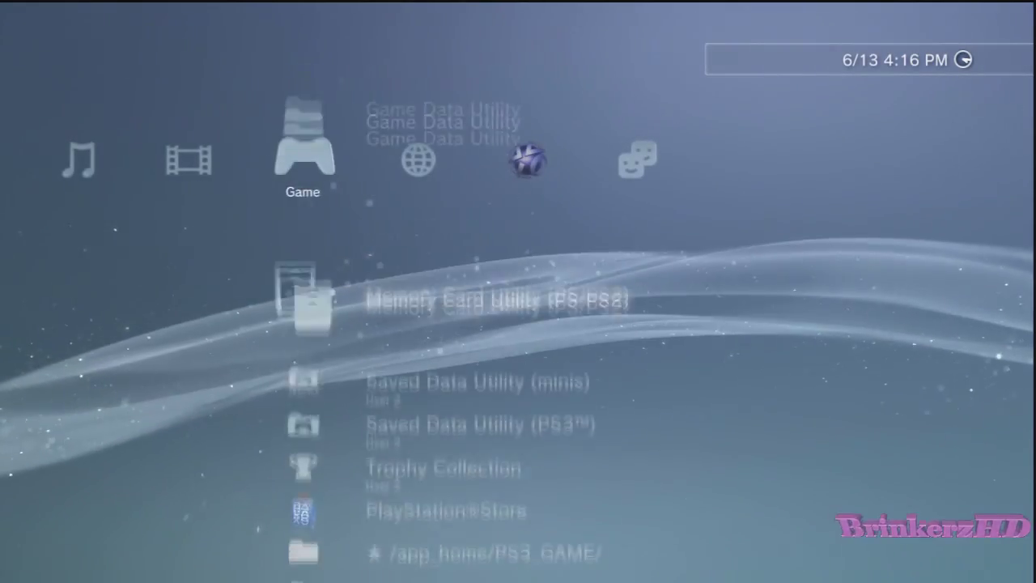
Step: Confirm Internet Connection is enabled under Settings > Network Settings
{"action": "key", "text": "Left"}
{"action": "key", "text": "Left"}
{"action": "key", "text": "Left"}
{"action": "key", "text": "Left"}
{"action": "key", "text": "Left"}
{"action": "key", "text": "Right"}
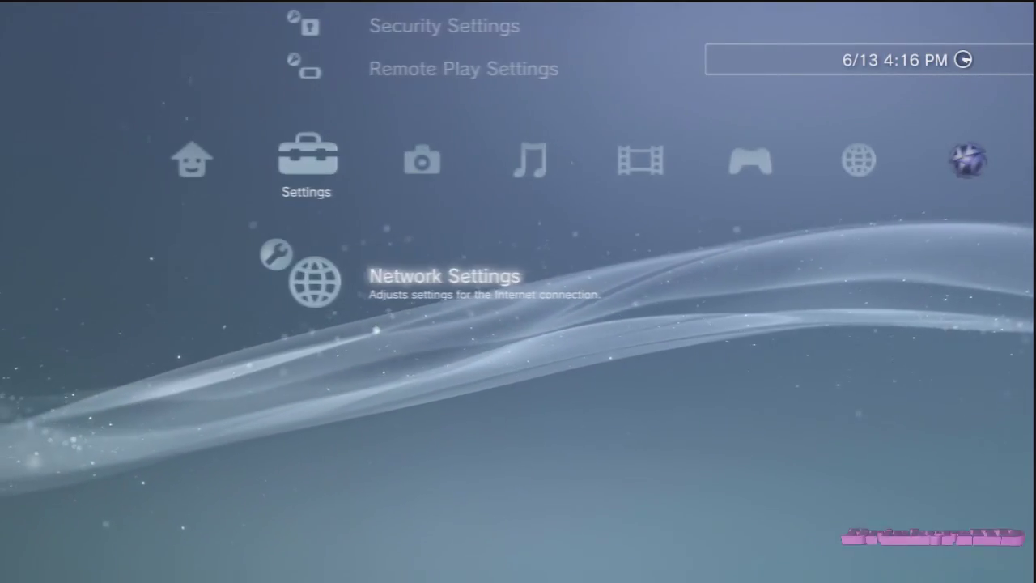
{"action": "key", "text": "Return"}
{"action": "key", "text": "Down"}
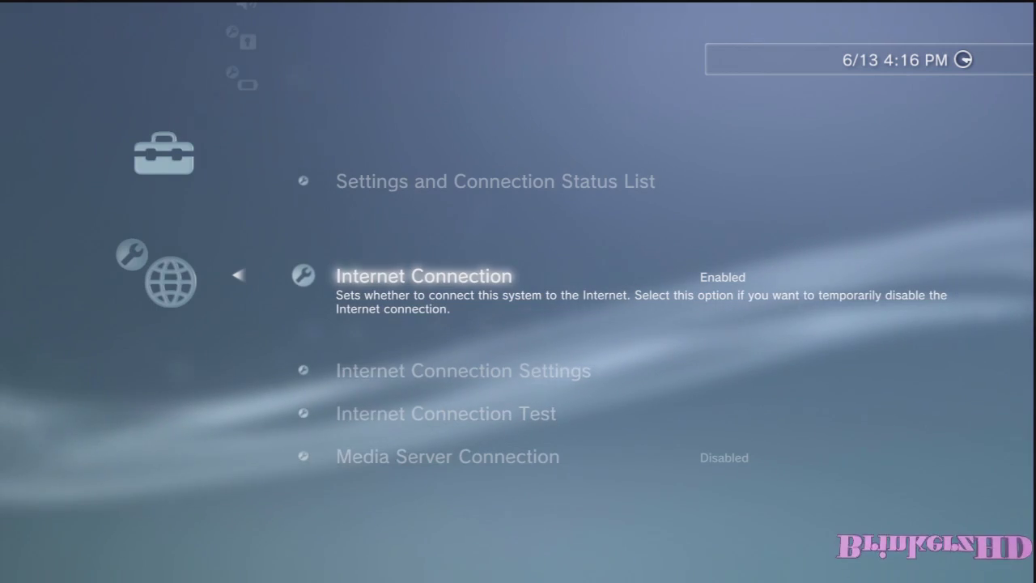
{"action": "key", "text": "Escape"}
Step: Launch blackb0x FTP from the Game column
{"action": "key", "text": "Right"}
{"action": "key", "text": "Right"}
{"action": "key", "text": "Right"}
{"action": "key", "text": "Right"}
{"action": "key", "text": "Right"}
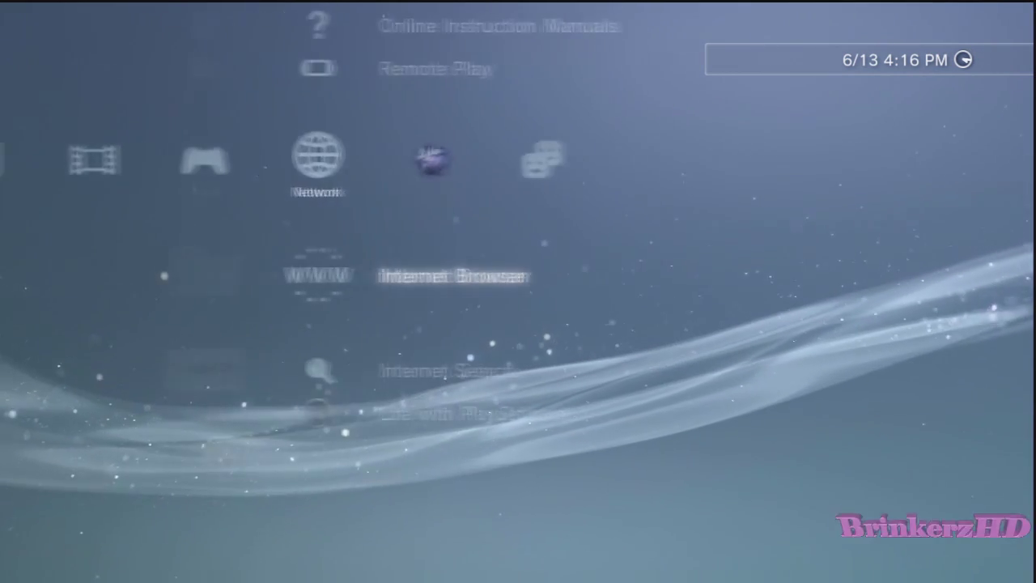
{"action": "key", "text": "Left"}
{"action": "key", "text": "Down"}
{"action": "key", "text": "Down"}
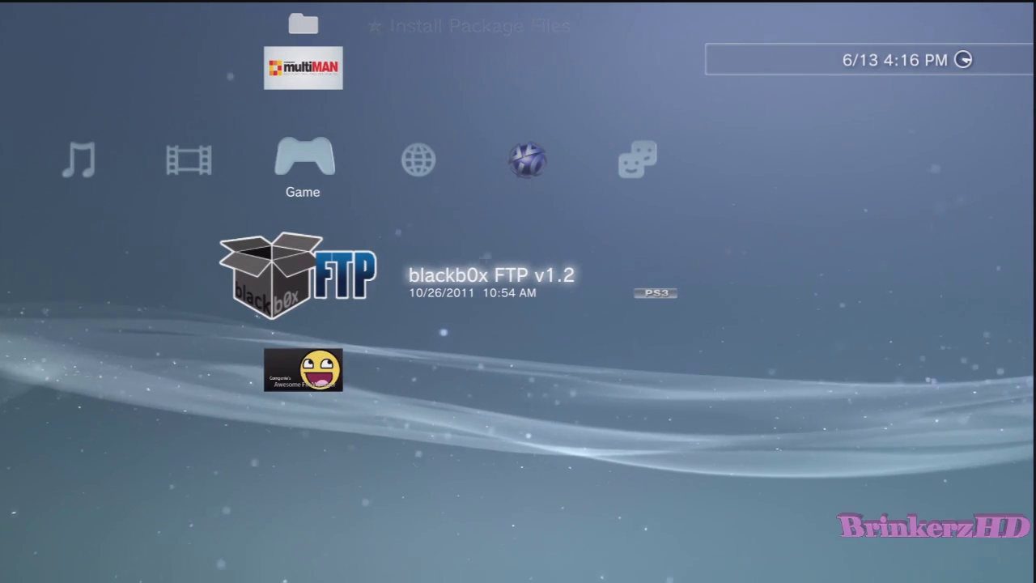
{"action": "key", "text": "Return"}
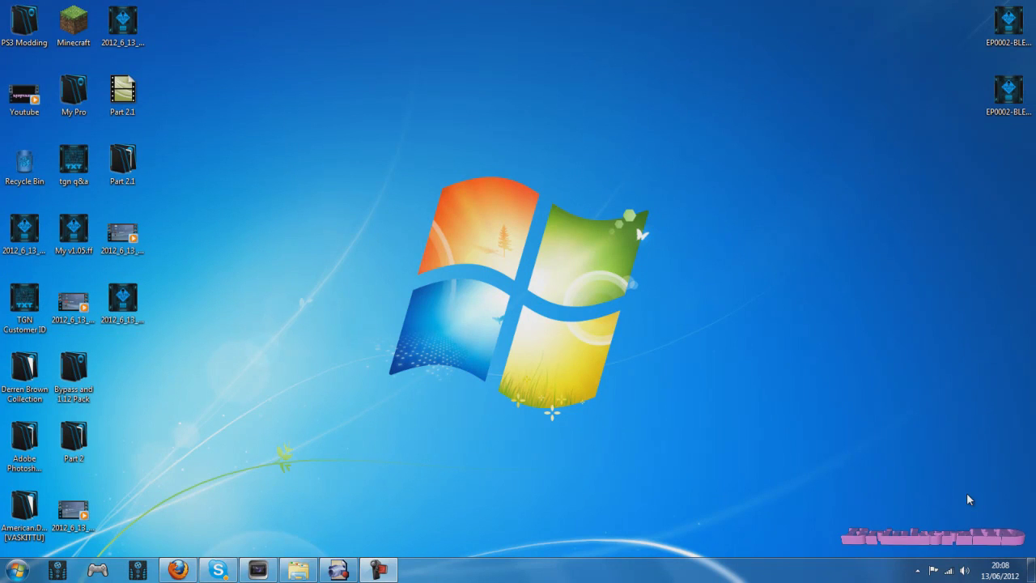
Step: Launch FileZilla and Quickconnect to host 192.168.0.3 with the PS3 FTP username
{"action": "key", "text": "super"}
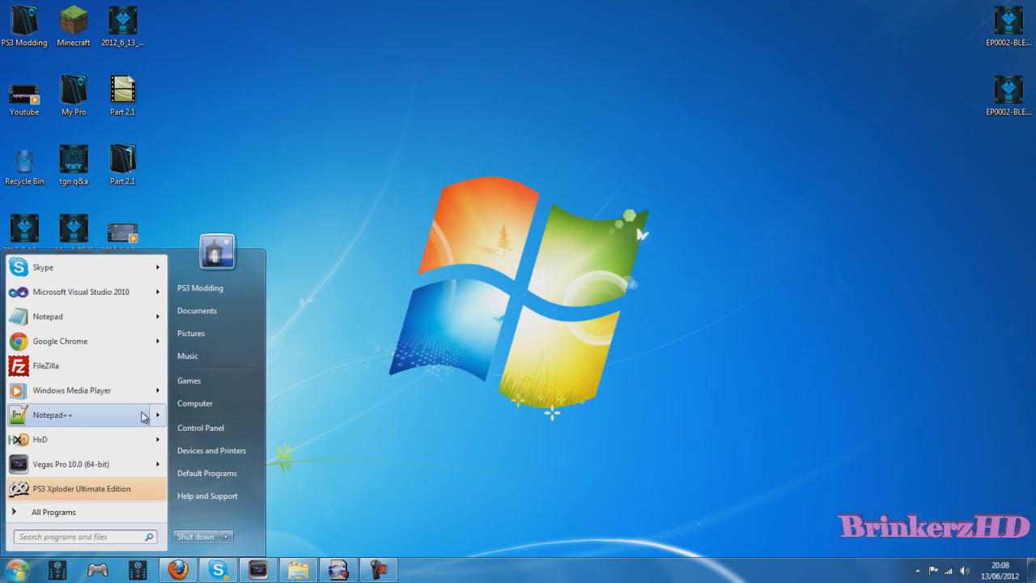
{"action": "left_click", "coordinate": [120, 373]}
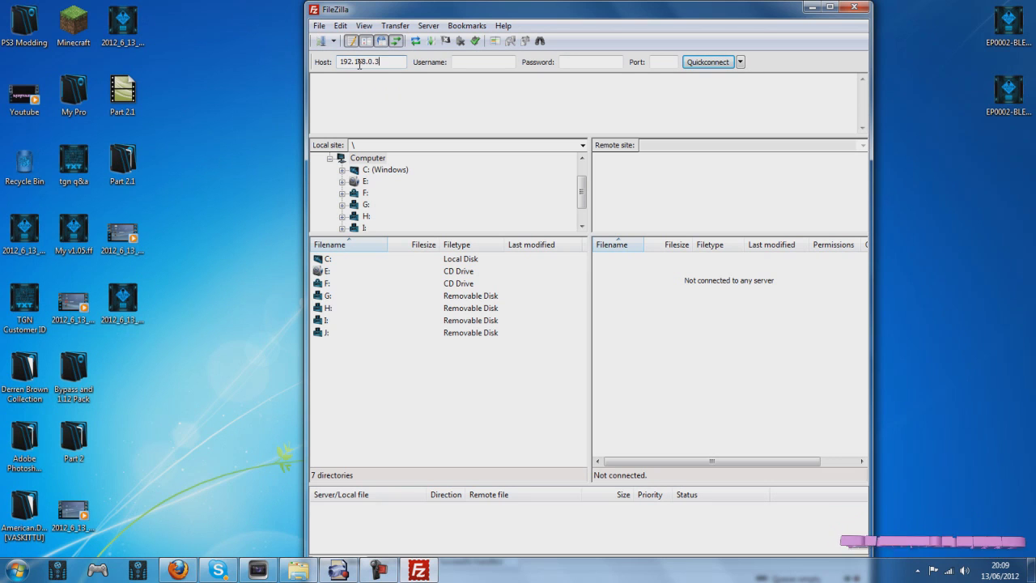
{"action": "key", "text": "Tab"}
{"action": "key", "text": "Caps_Lock"}
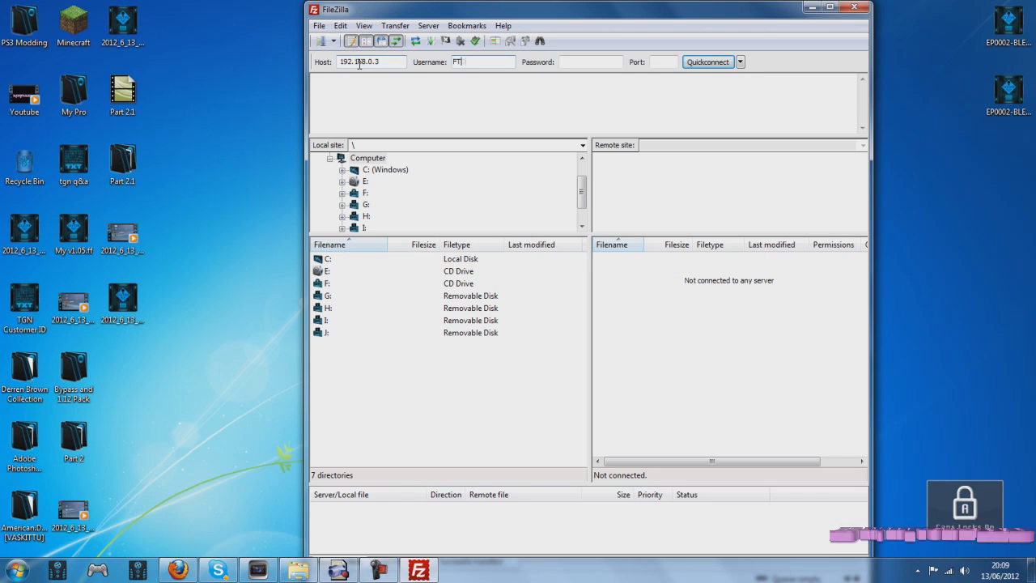
{"action": "type", "text": "FTDP 12345"}
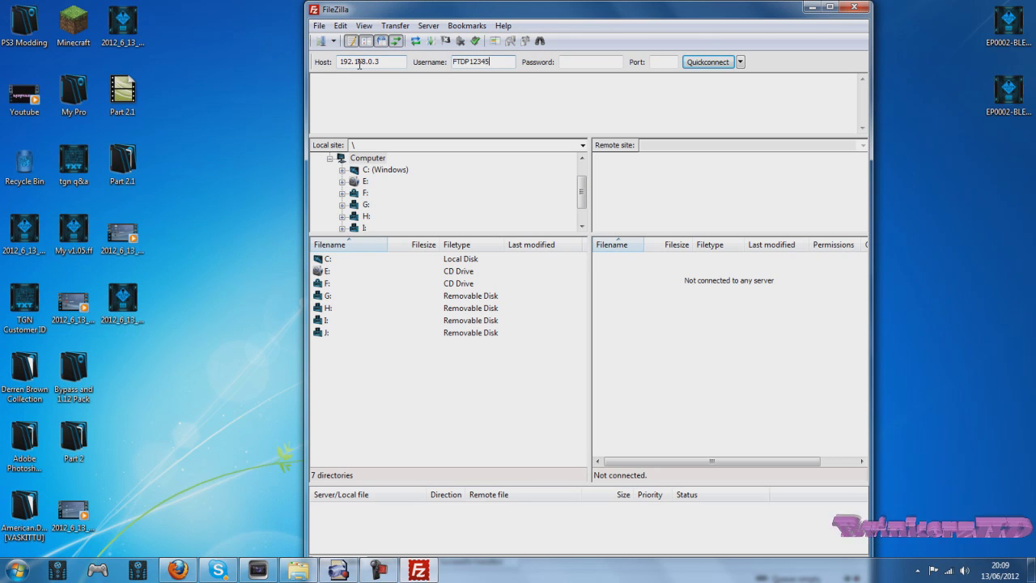
{"action": "key", "text": "Caps_Lock"}
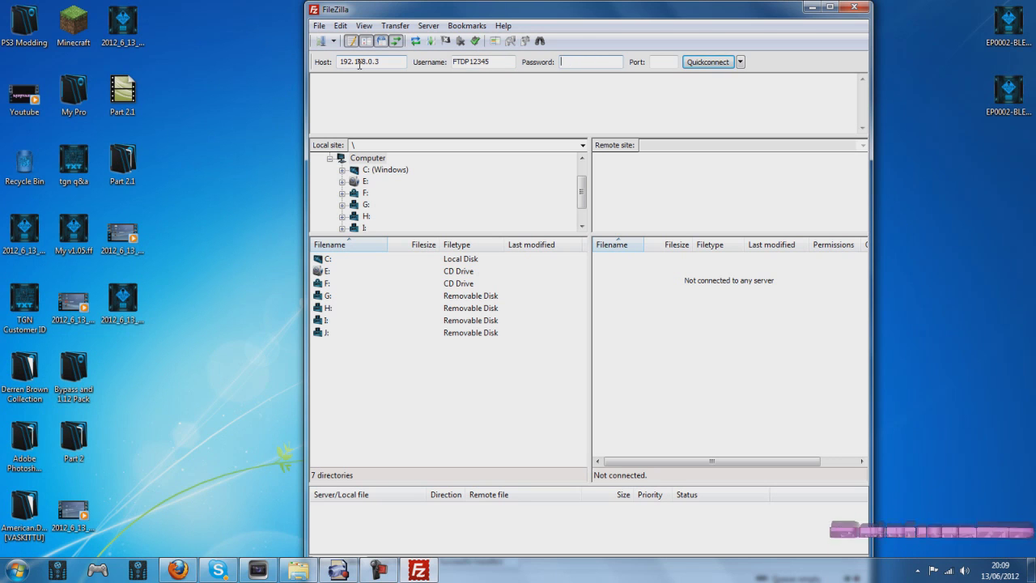
{"action": "left_click", "coordinate": [701, 63]}
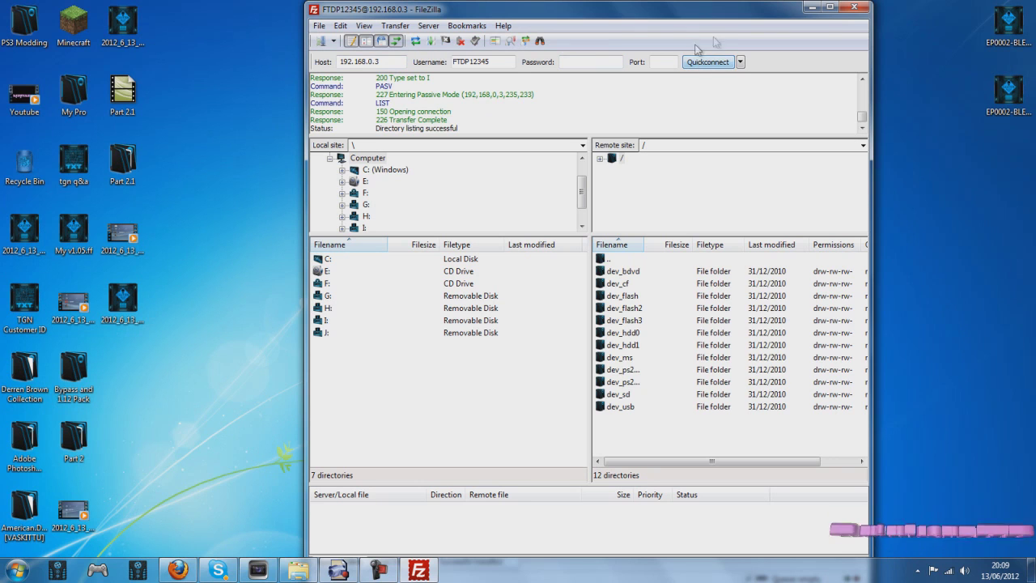
Step: Download the 74,016-byte EBOOT.BIN from dev_hdd0/game/BLES00683/USRDIR to the desktop, then return to /dev_hdd0/game
{"action": "double_click", "coordinate": [617, 333]}
{"action": "double_click", "coordinate": [626, 297]}
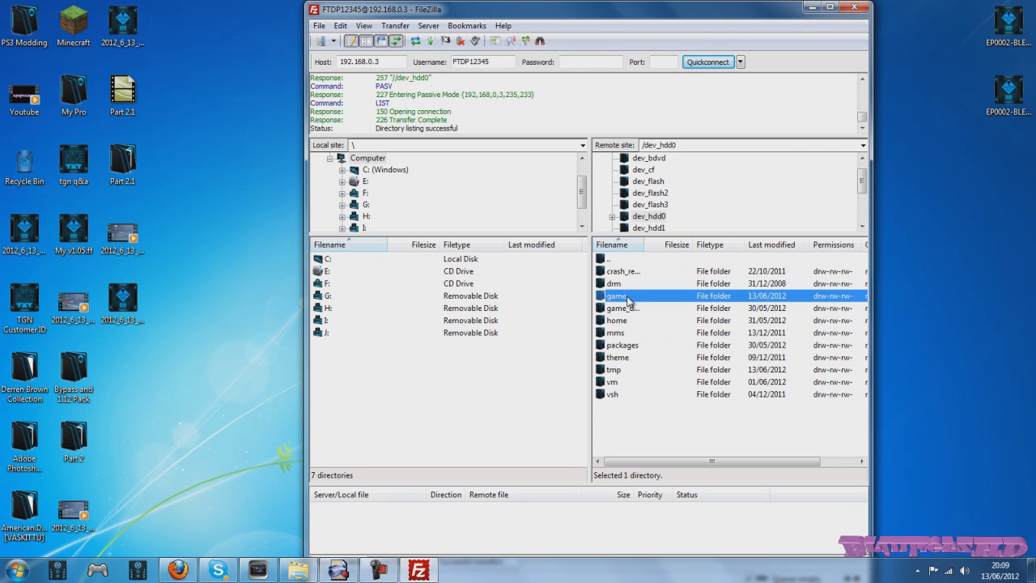
{"action": "left_click", "coordinate": [639, 309]}
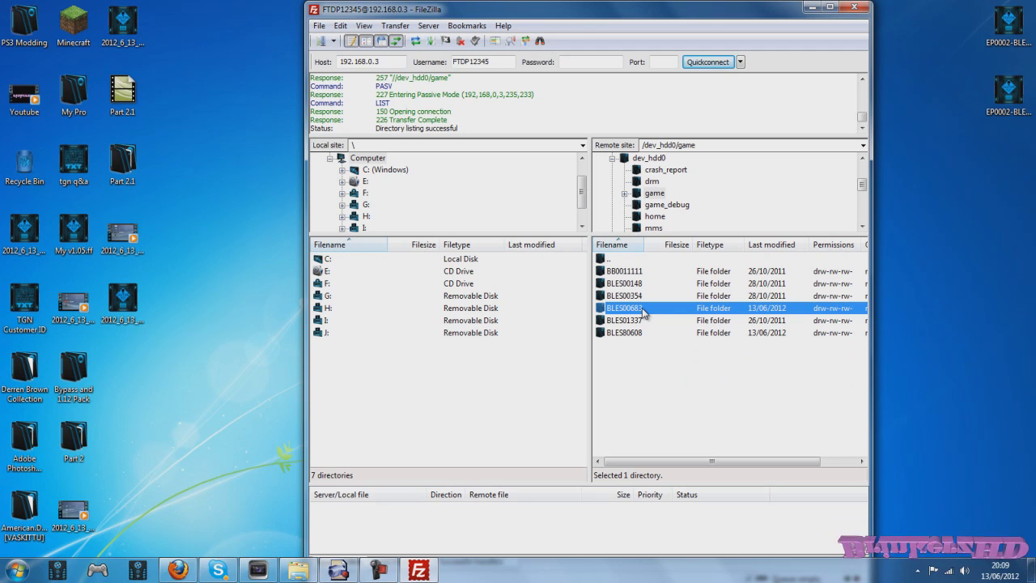
{"action": "double_click", "coordinate": [643, 309]}
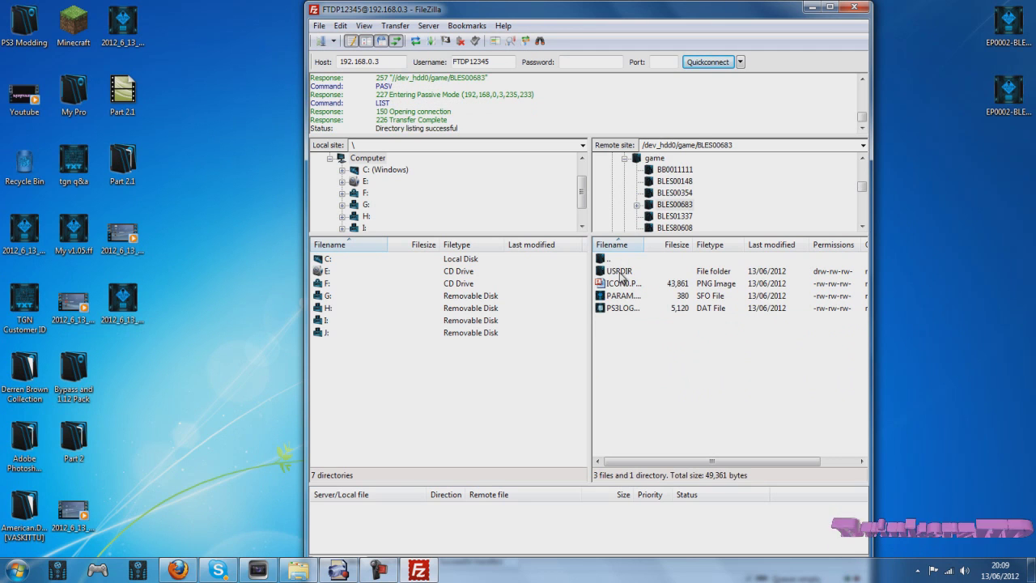
{"action": "double_click", "coordinate": [620, 271]}
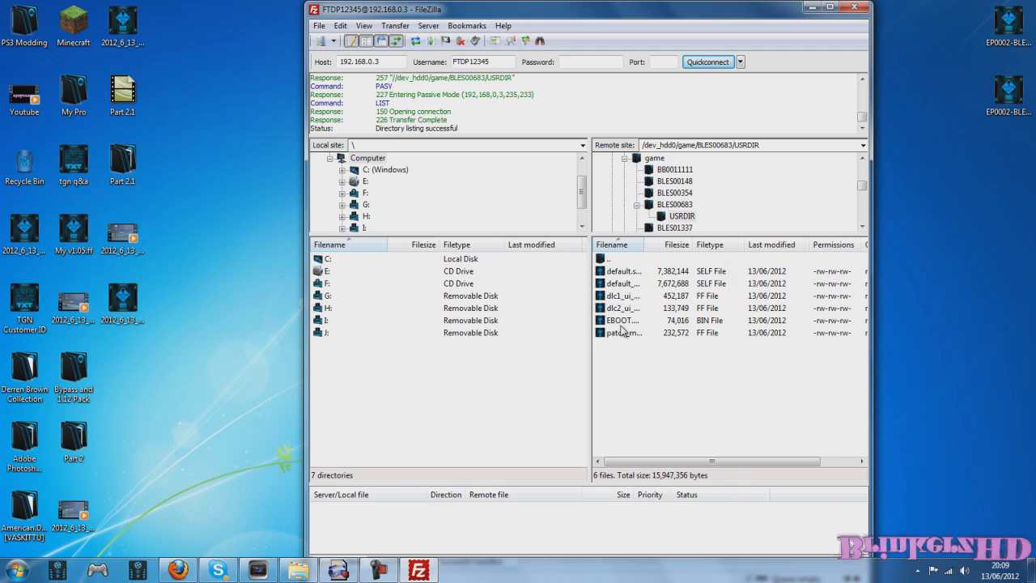
{"action": "left_click", "coordinate": [710, 323]}
{"action": "left_click_drag", "start_coordinate": [709, 320], "coordinate": [152, 375]}
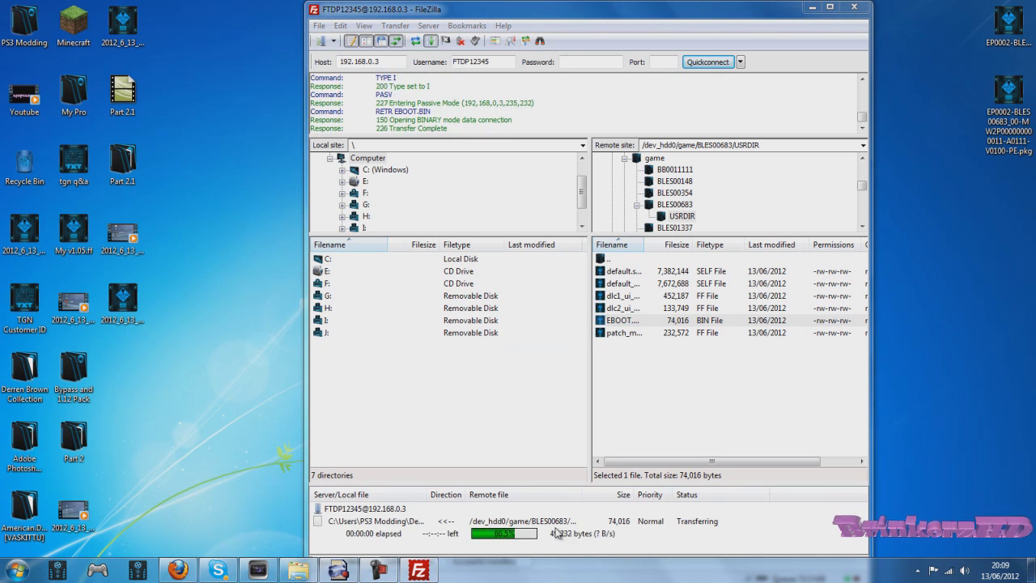
{"action": "double_click", "coordinate": [615, 260]}
{"action": "double_click", "coordinate": [610, 261]}
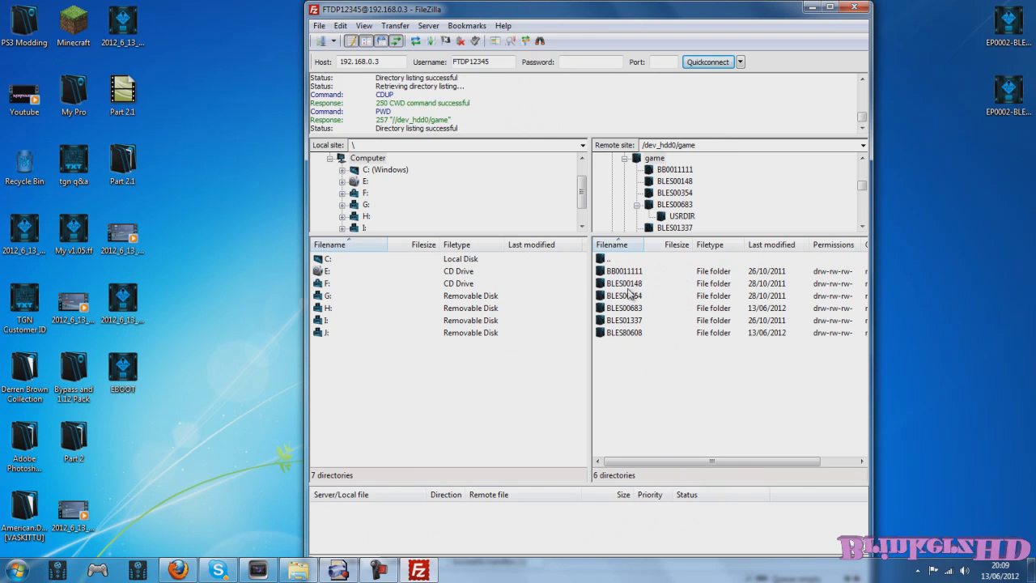
Step: Open BLES80608 on the PS3 and preview its ICON0.PNG image
{"action": "double_click", "coordinate": [633, 339]}
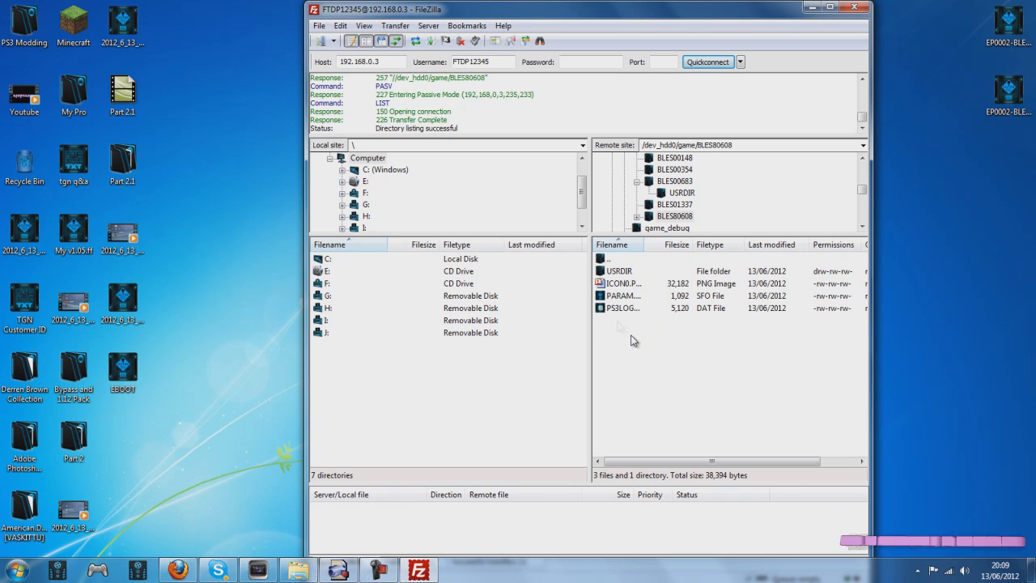
{"action": "left_click", "coordinate": [615, 283]}
{"action": "right_click", "coordinate": [616, 283]}
{"action": "left_click", "coordinate": [687, 321]}
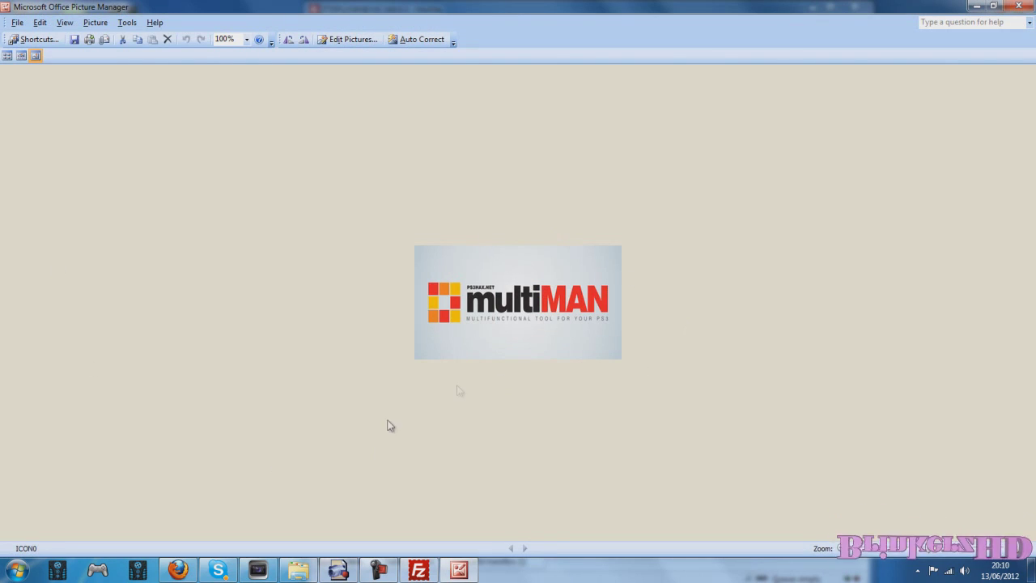
{"action": "key", "text": "alt+F4"}
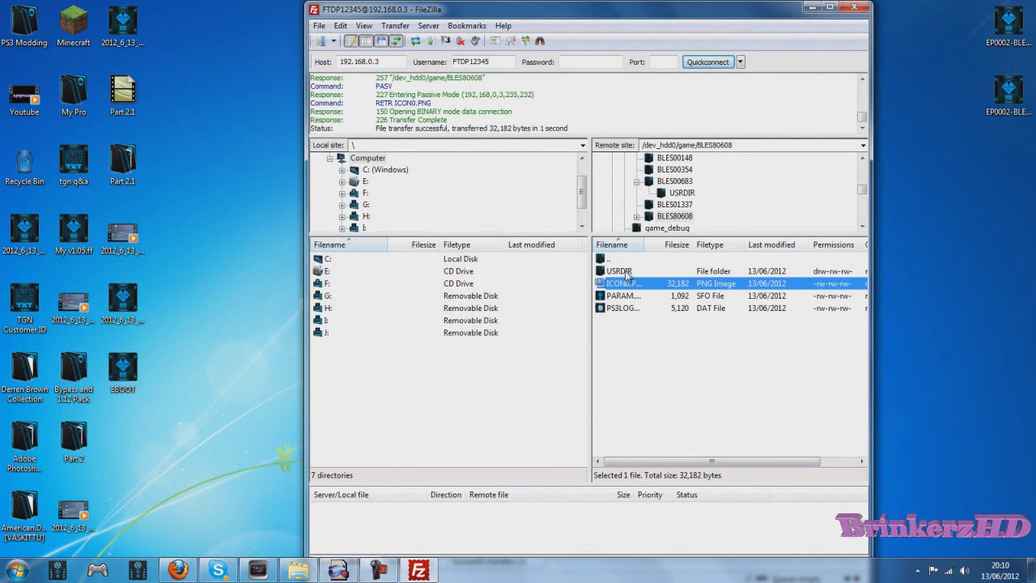
Step: Overwrite EBOOT.BIN in BLES80608/USRDIR with the desktop EBOOT copy
{"action": "double_click", "coordinate": [627, 272]}
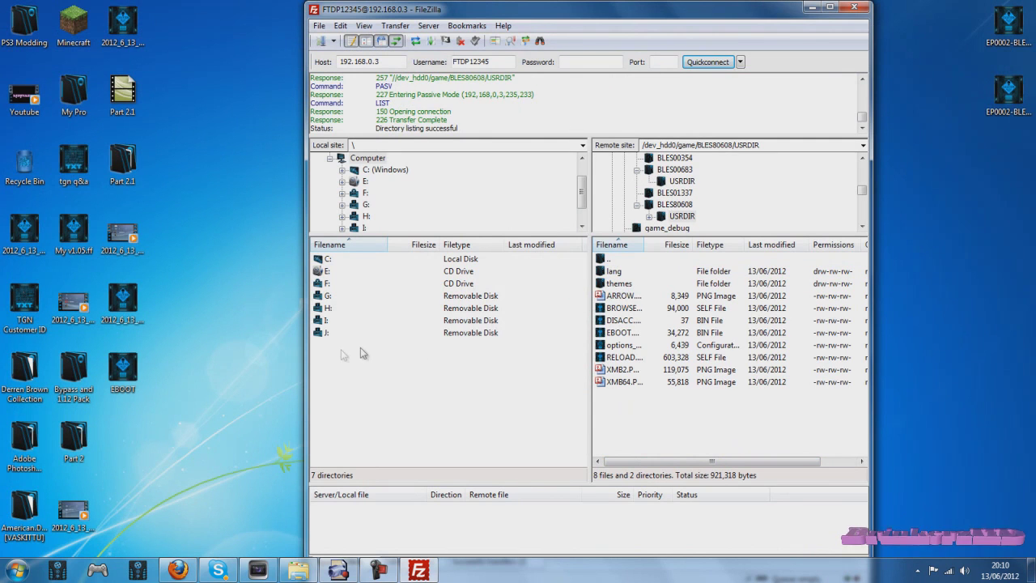
{"action": "mouse_move", "coordinate": [121, 374]}
{"action": "left_mouse_down"}
{"action": "mouse_move", "coordinate": [115, 398]}
{"action": "mouse_move", "coordinate": [118, 376]}
{"action": "left_mouse_up"}
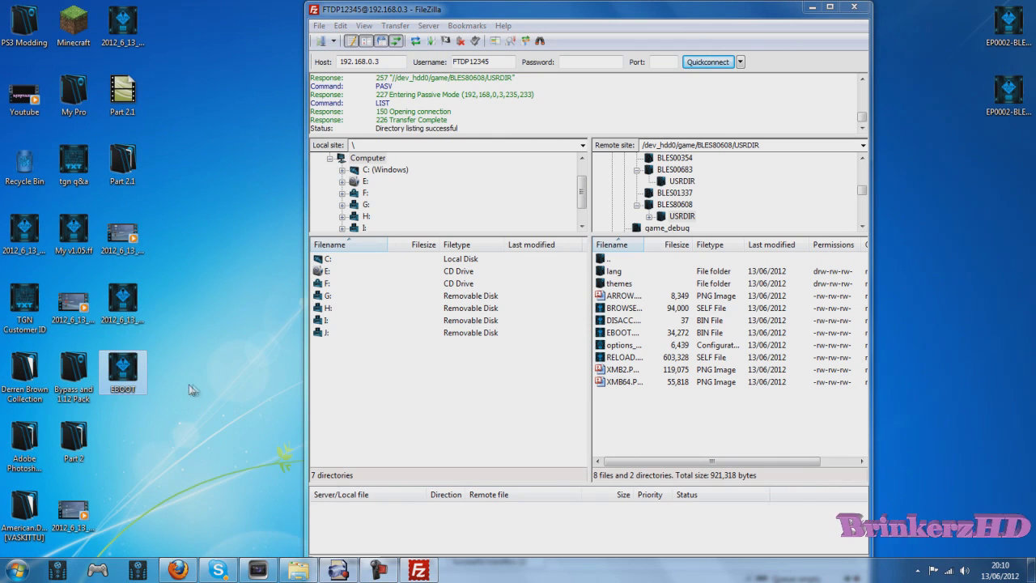
{"action": "left_click_drag", "start_coordinate": [126, 374], "coordinate": [681, 408]}
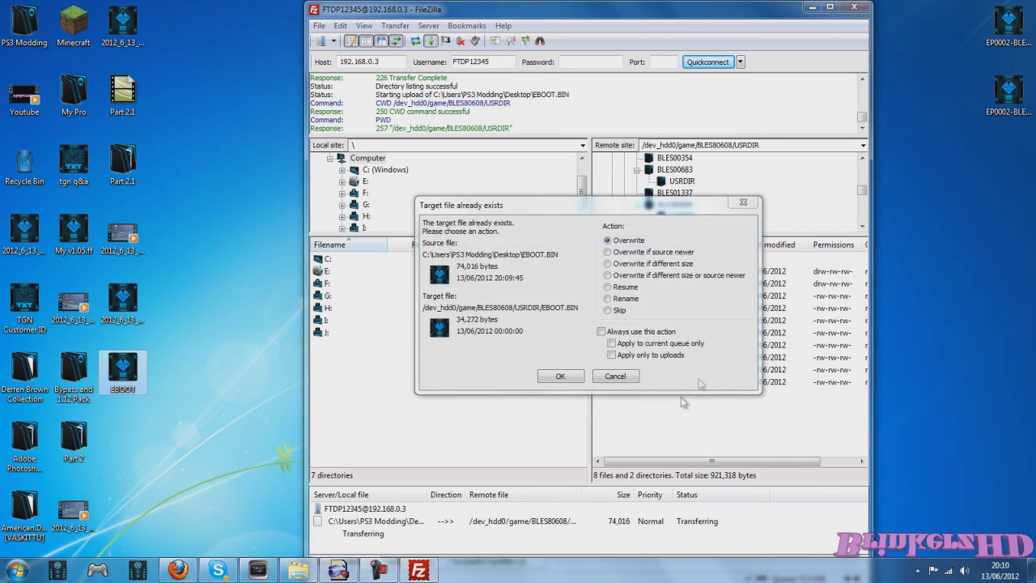
{"action": "left_click", "coordinate": [559, 375]}
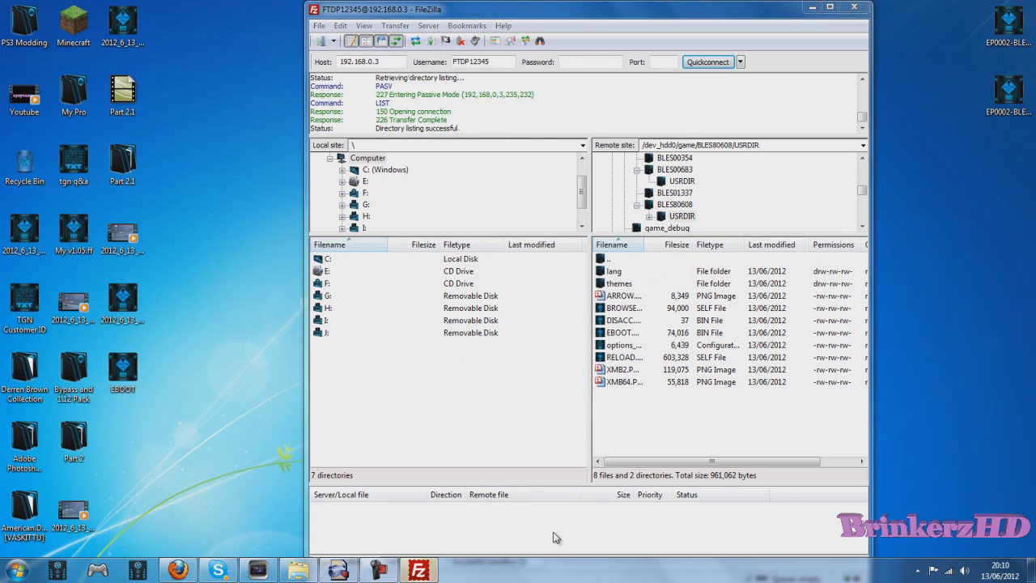
Step: Download BLES80608's PARAM.SFO to the desktop and minimize FileZilla
{"action": "double_click", "coordinate": [617, 257]}
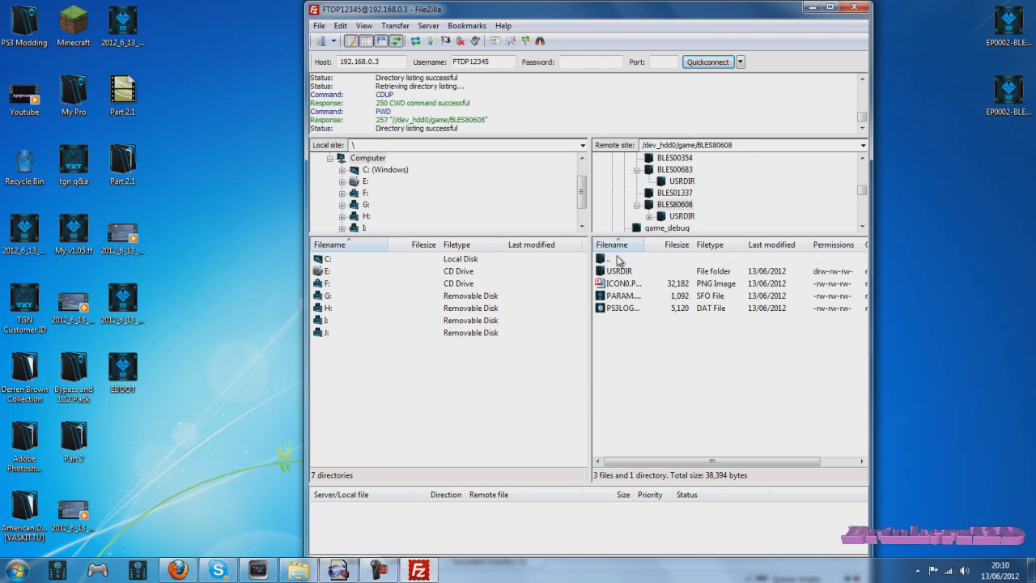
{"action": "left_click", "coordinate": [621, 296]}
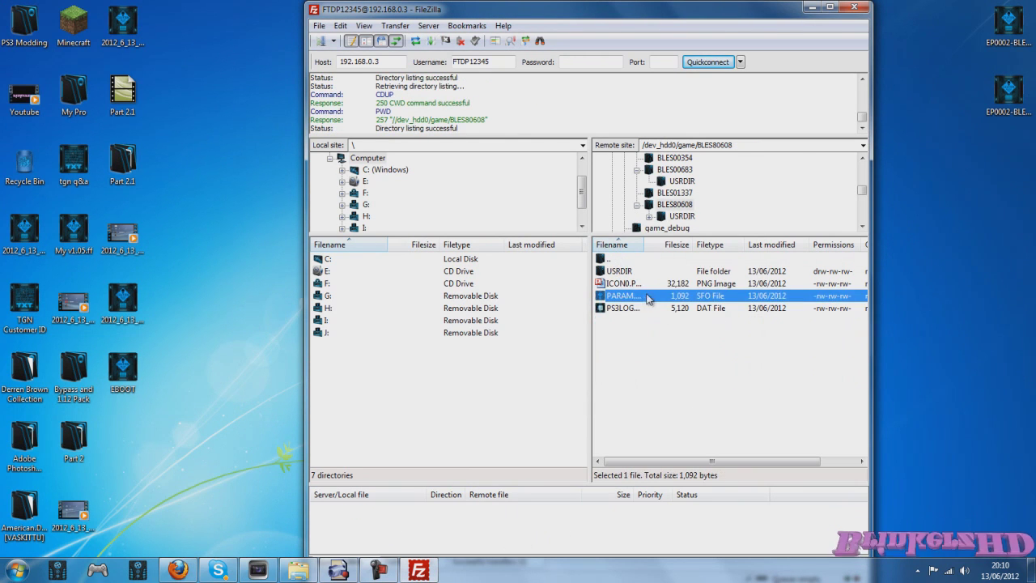
{"action": "left_click_drag", "start_coordinate": [618, 300], "coordinate": [125, 373]}
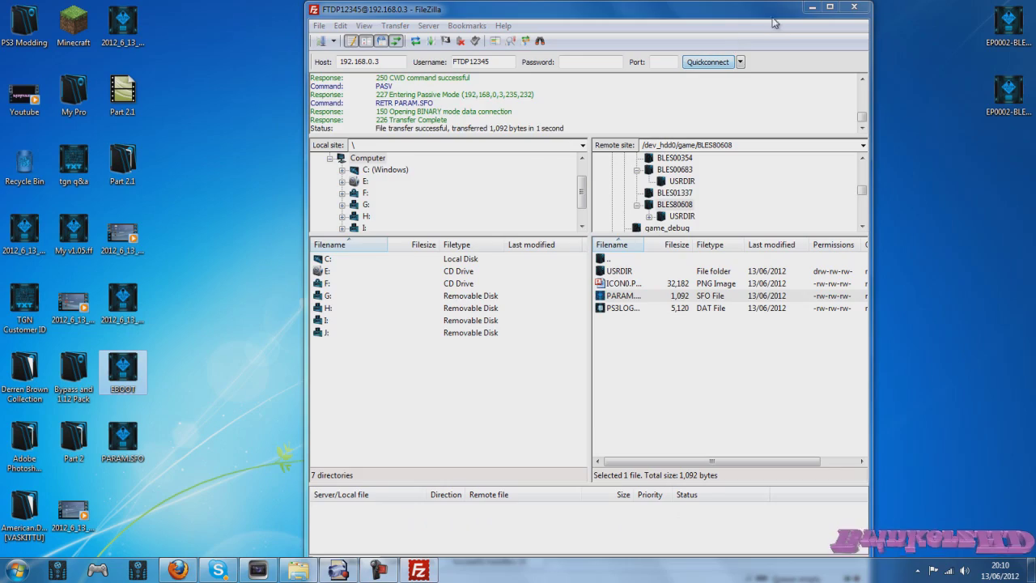
{"action": "left_click", "coordinate": [812, 8]}
Step: Start PS3SFOEdit and load the desktop PARAM.SFO into it
{"action": "left_click_drag", "start_coordinate": [122, 441], "coordinate": [285, 273]}
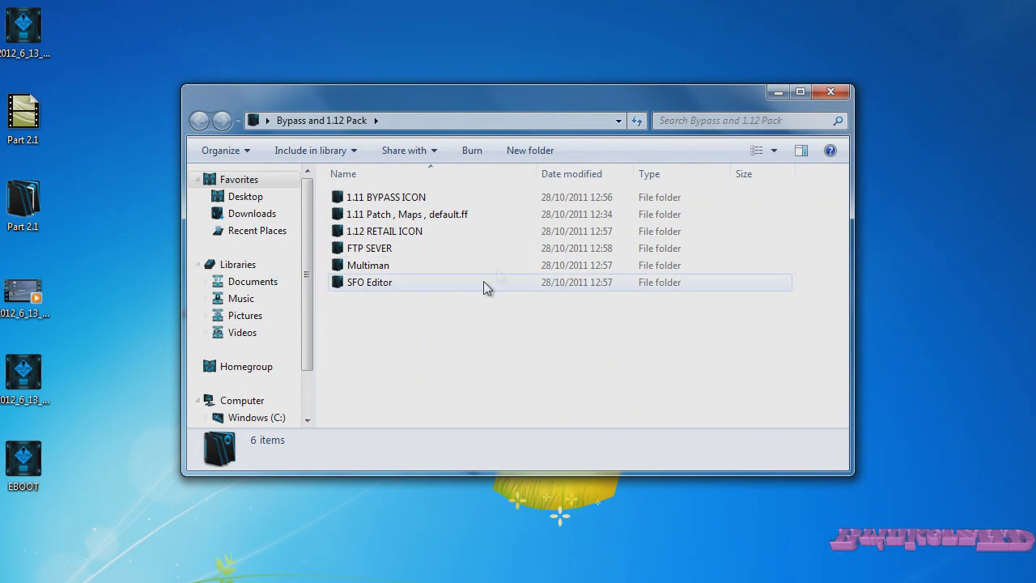
{"action": "double_click", "coordinate": [396, 283]}
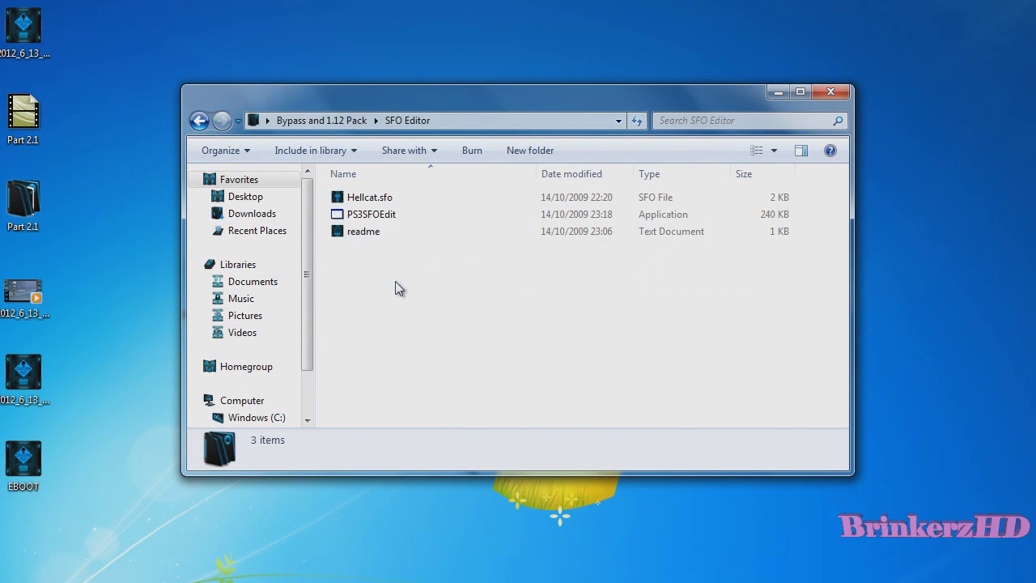
{"action": "left_click", "coordinate": [459, 216]}
{"action": "left_click", "coordinate": [778, 92]}
{"action": "left_click", "coordinate": [666, 447]}
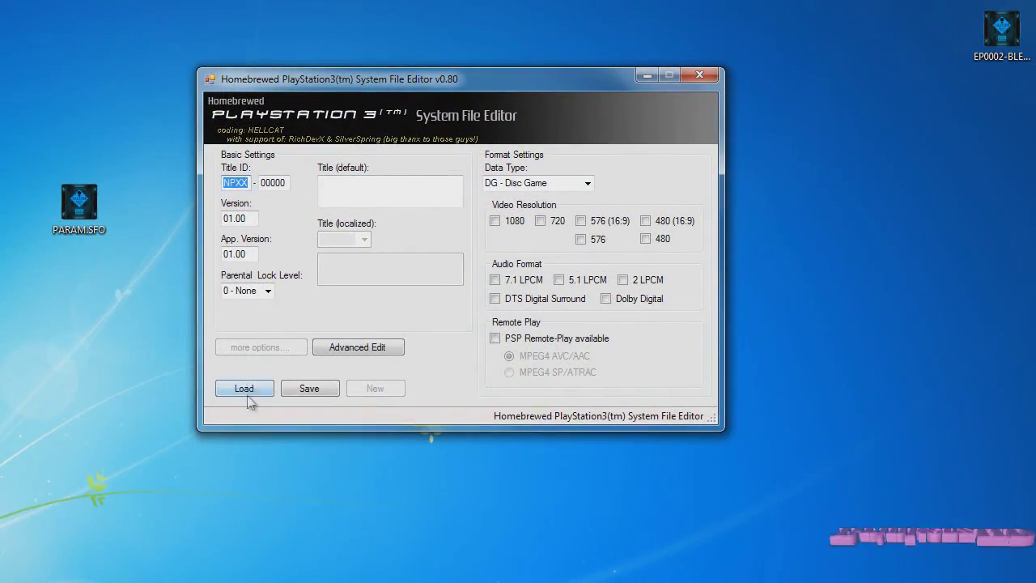
{"action": "left_click", "coordinate": [245, 389]}
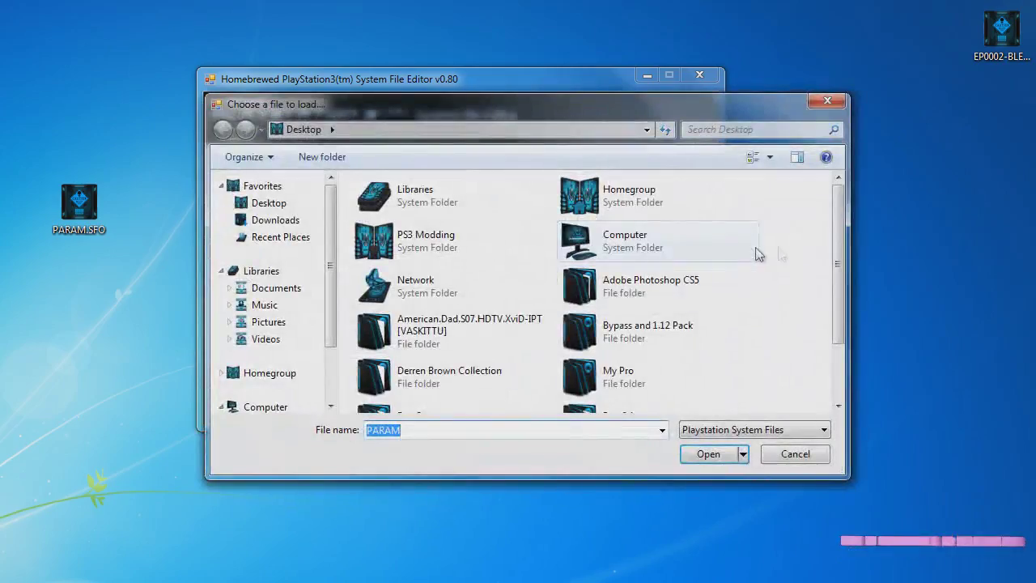
{"action": "scroll", "coordinate": [809, 364], "scroll_direction": "down", "scroll_amount": 3}
{"action": "double_click", "coordinate": [688, 419]}
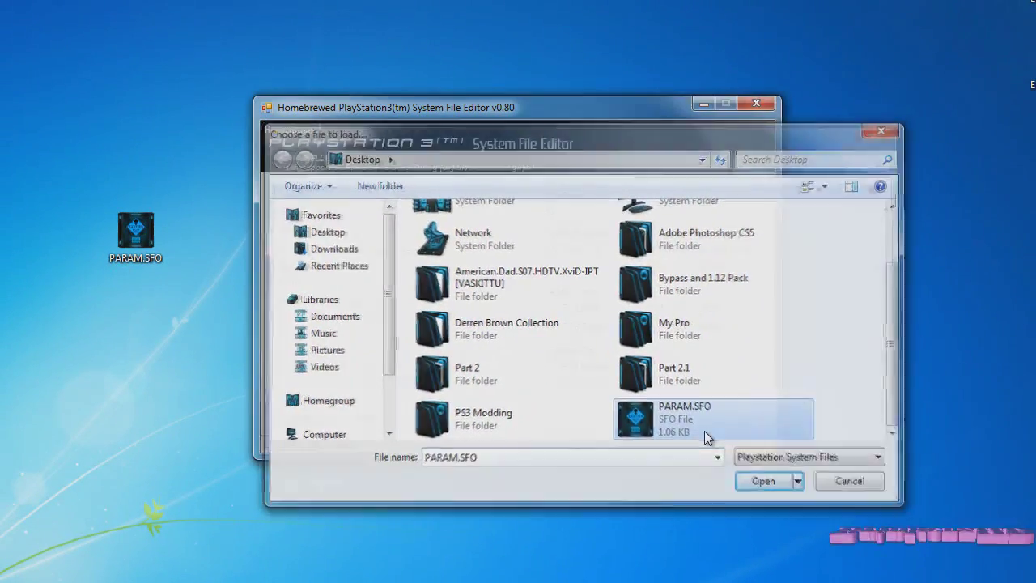
Step: Retitle it from multiMAN to 'MW2 BYPASS' and save over the desktop PARAM.SFO
{"action": "double_click", "coordinate": [453, 218]}
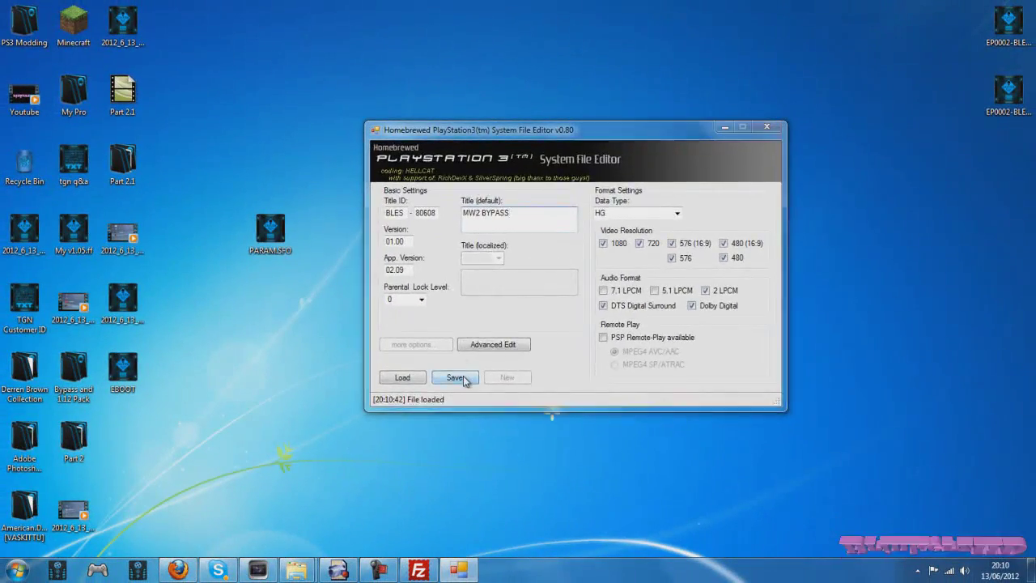
{"action": "left_click", "coordinate": [457, 378]}
{"action": "left_click", "coordinate": [779, 430]}
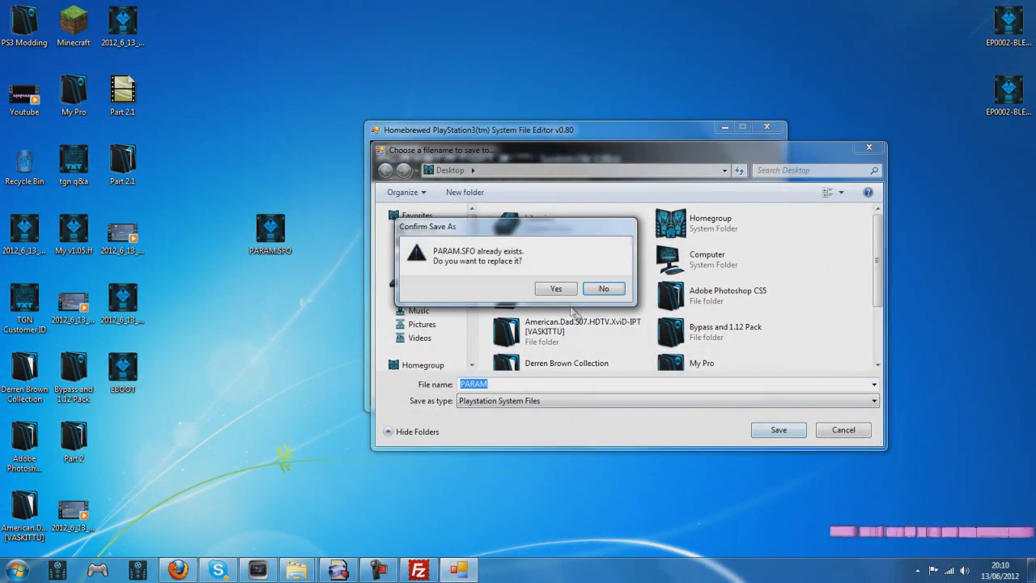
{"action": "left_click", "coordinate": [553, 287]}
{"action": "left_click", "coordinate": [767, 127]}
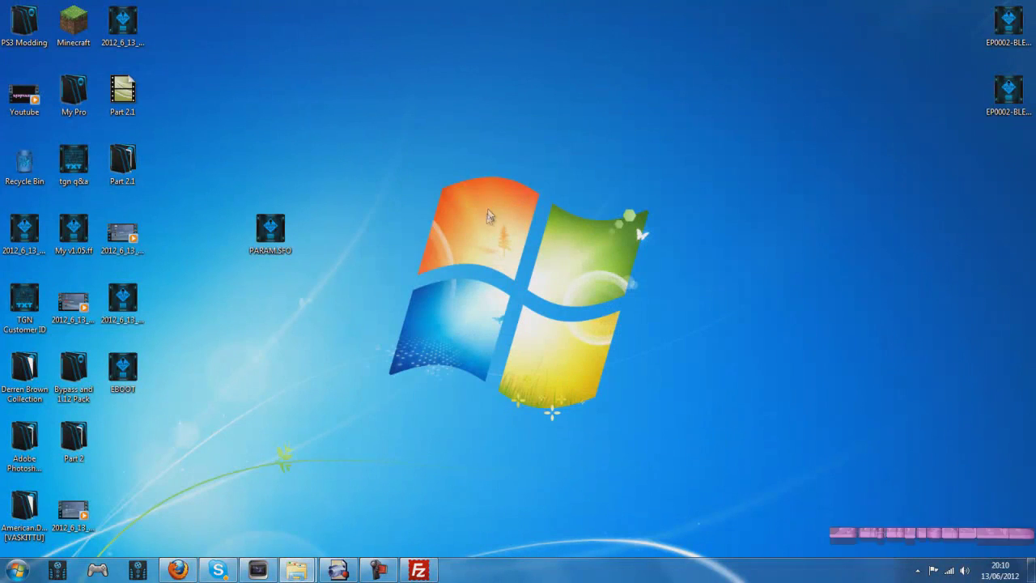
Step: Relaunch PS3SFOEdit from the SFO Editor folder, dismissing its startup notices
{"action": "left_click_drag", "start_coordinate": [270, 233], "coordinate": [166, 419]}
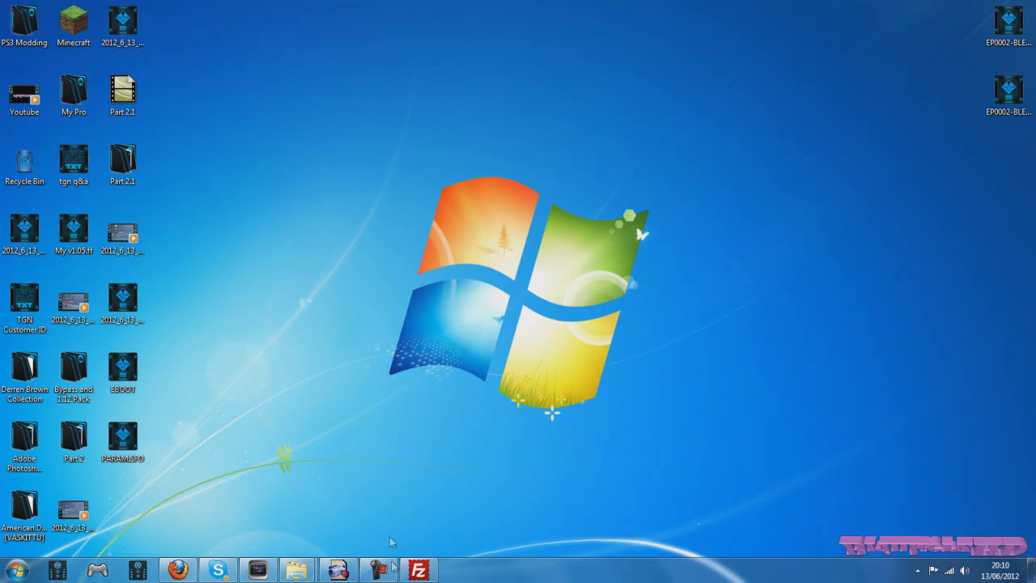
{"action": "mouse_move", "coordinate": [297, 571]}
{"action": "left_click", "coordinate": [365, 496]}
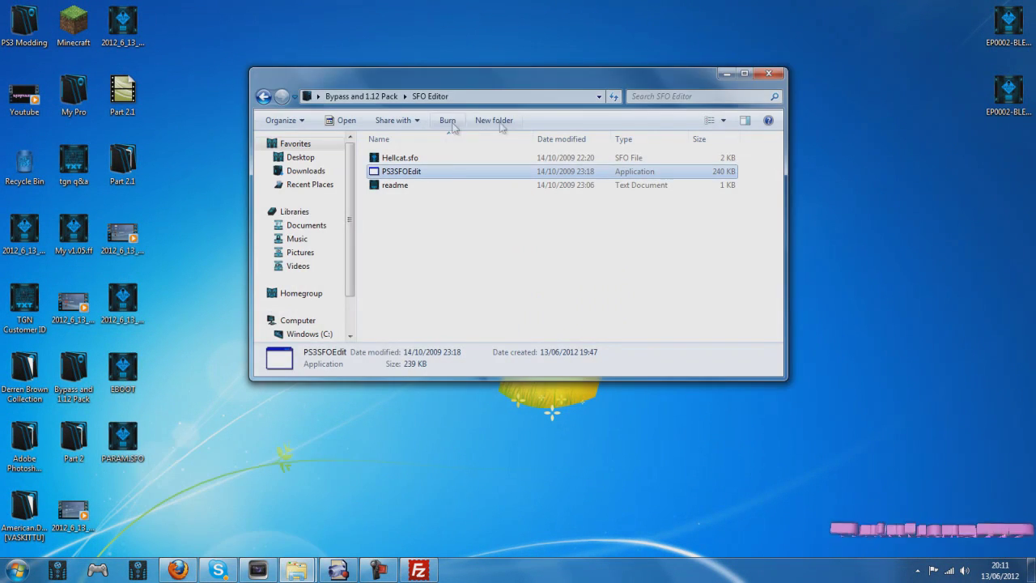
{"action": "double_click", "coordinate": [451, 174]}
{"action": "left_click", "coordinate": [629, 353]}
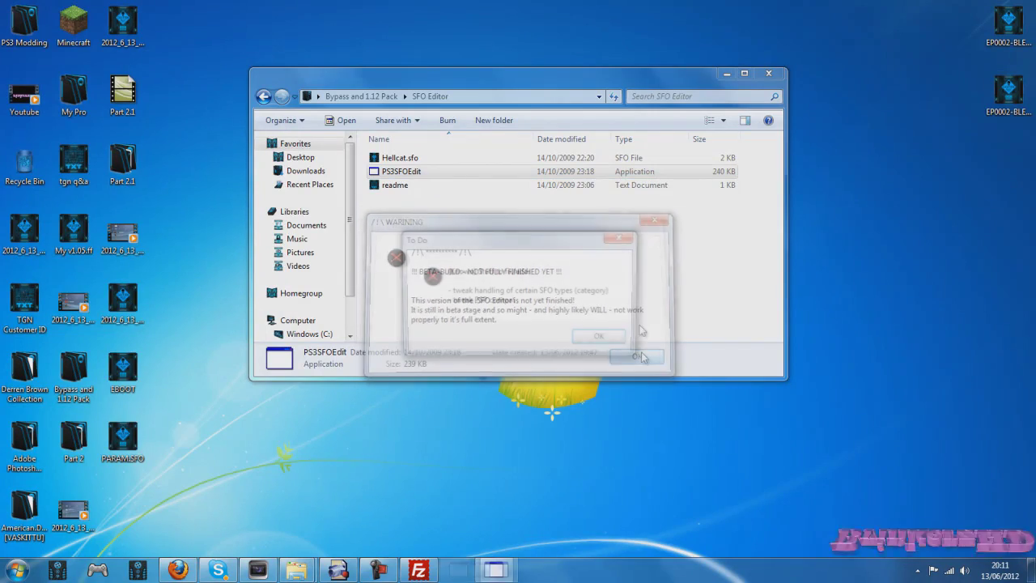
{"action": "left_click", "coordinate": [601, 338]}
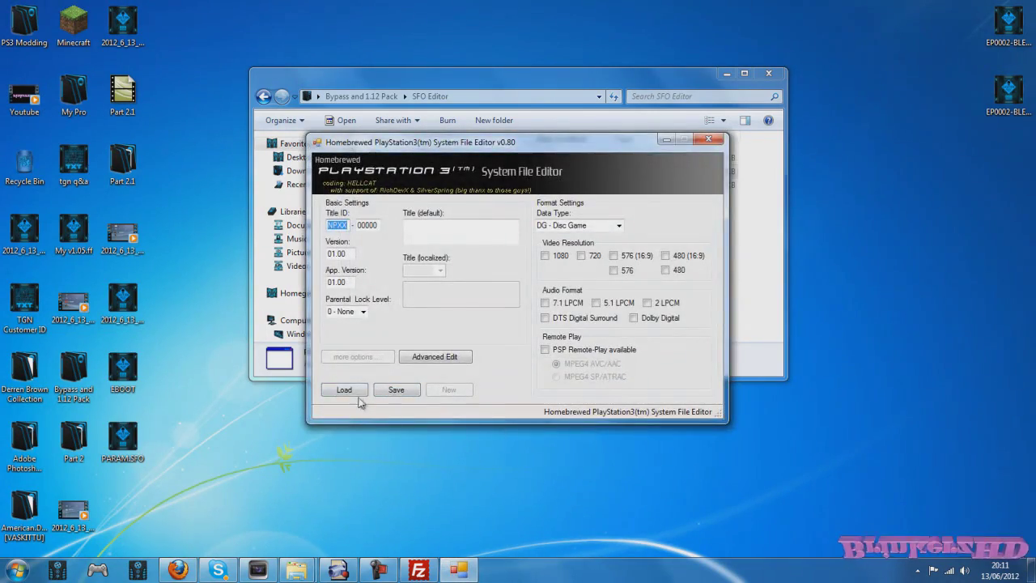
Step: Reload the saved PARAM.SFO, confirm the title reads MW2 BYPASS, and close everything
{"action": "left_click", "coordinate": [344, 393]}
{"action": "scroll", "coordinate": [769, 291], "scroll_direction": "down", "scroll_amount": 3}
{"action": "double_click", "coordinate": [648, 389]}
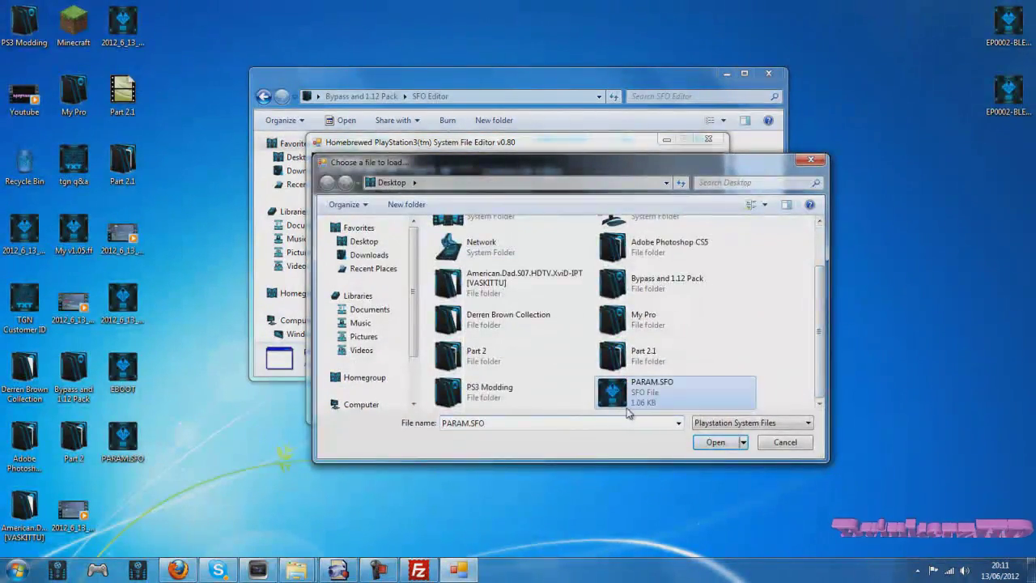
{"action": "left_click_drag", "start_coordinate": [451, 225], "coordinate": [415, 228]}
{"action": "left_click", "coordinate": [453, 226]}
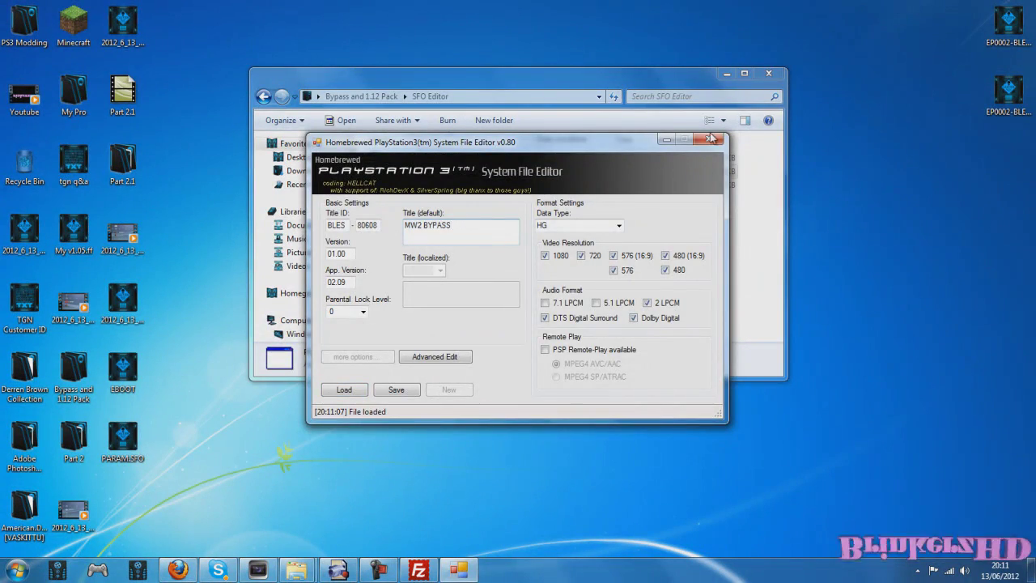
{"action": "left_click", "coordinate": [711, 139]}
{"action": "key", "text": "alt+F4"}
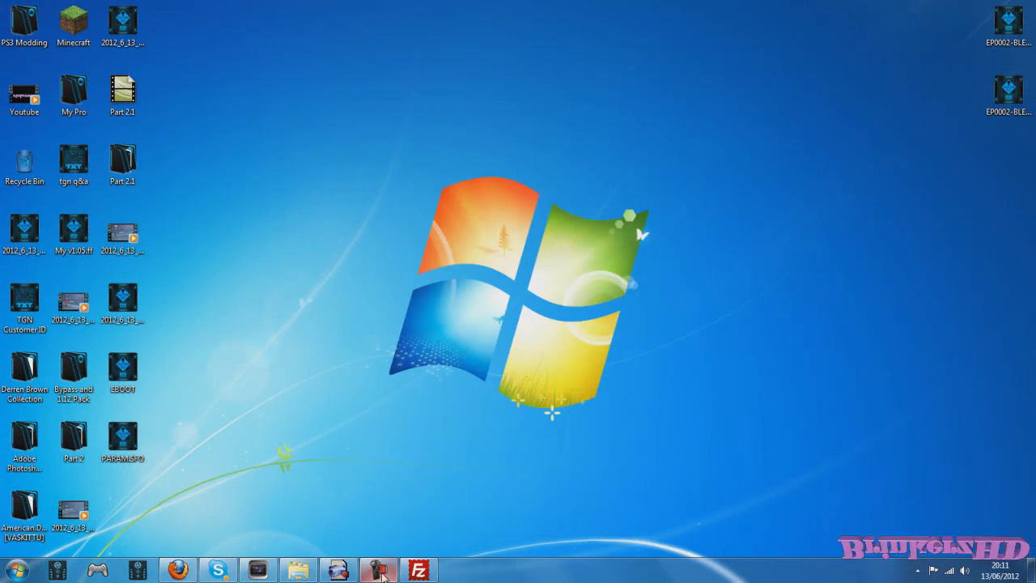
Step: Upload the edited PARAM.SFO over the copy in BLES80608
{"action": "left_click", "coordinate": [419, 570]}
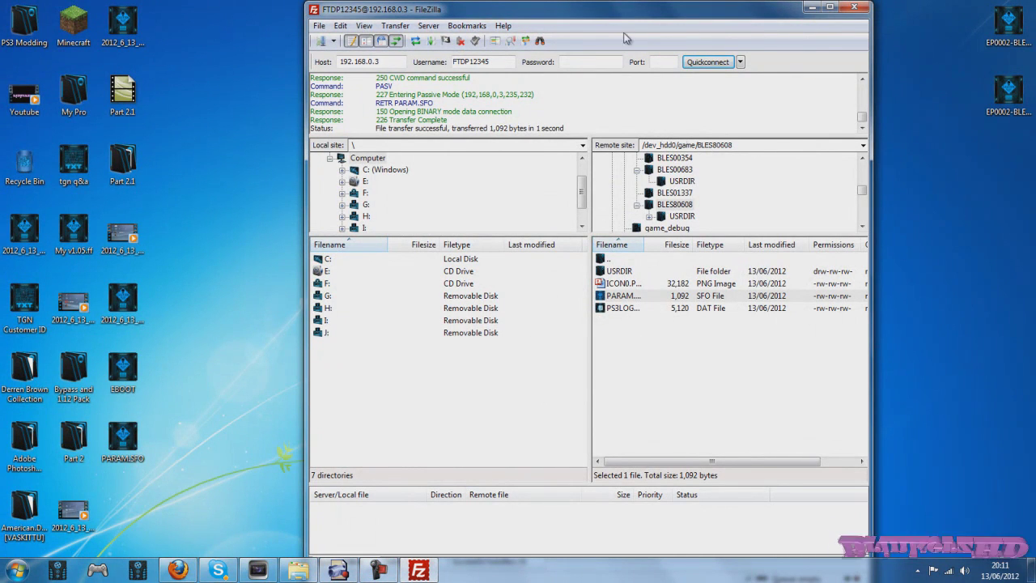
{"action": "left_click_drag", "start_coordinate": [122, 440], "coordinate": [642, 400]}
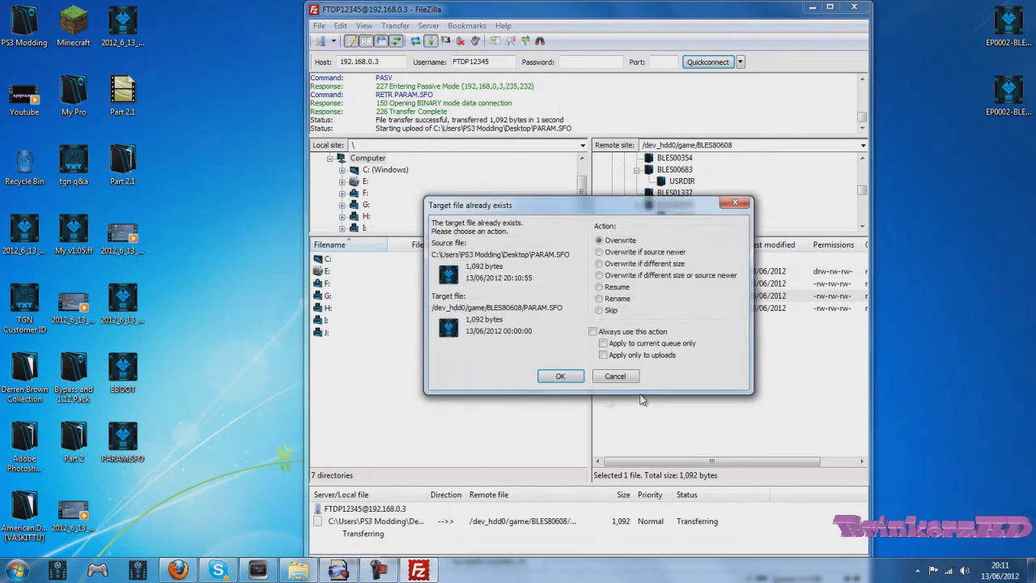
{"action": "left_click", "coordinate": [560, 377]}
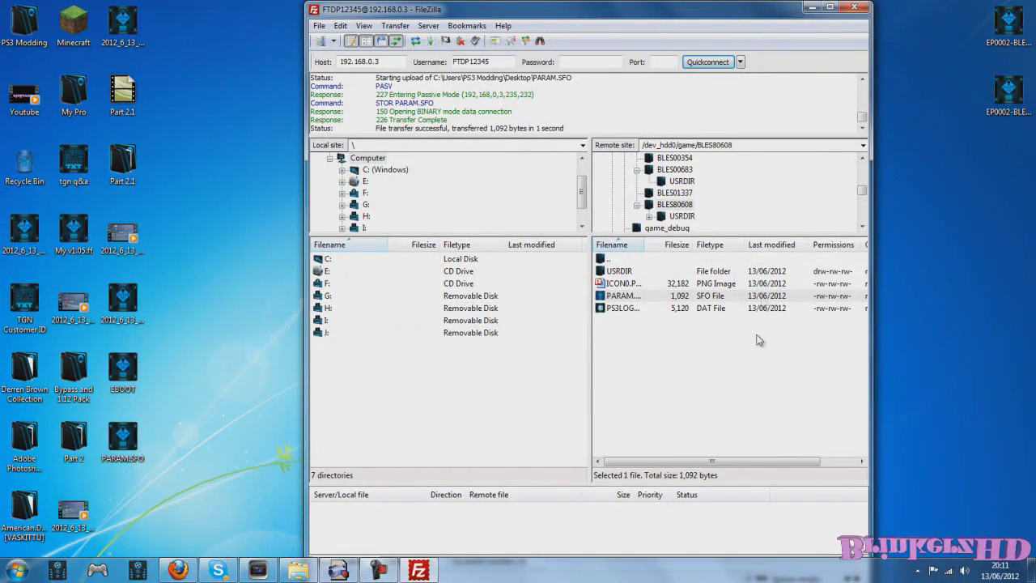
Step: Close FileZilla, confirming on the second attempt
{"action": "left_click", "coordinate": [854, 8]}
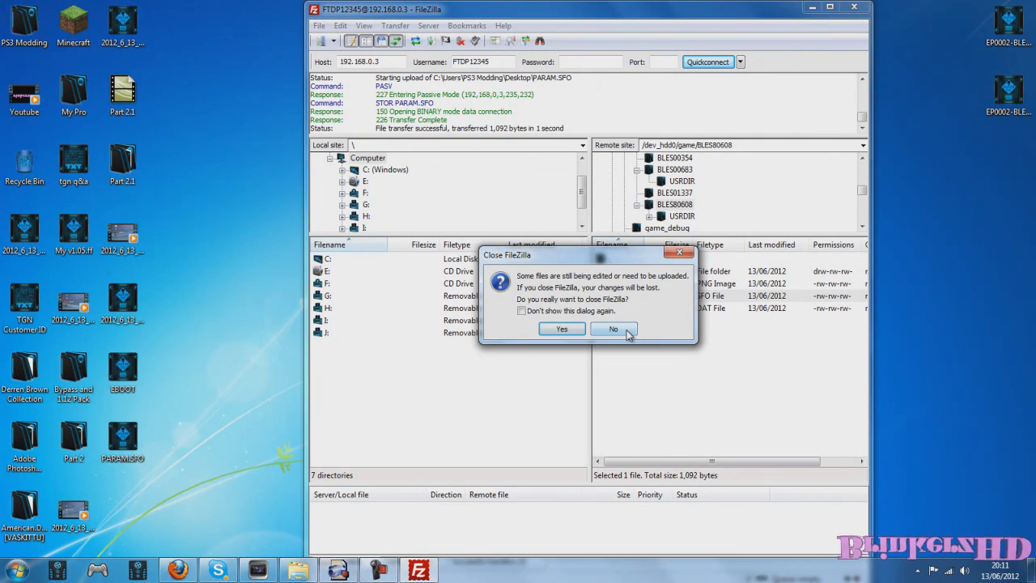
{"action": "left_click", "coordinate": [615, 327]}
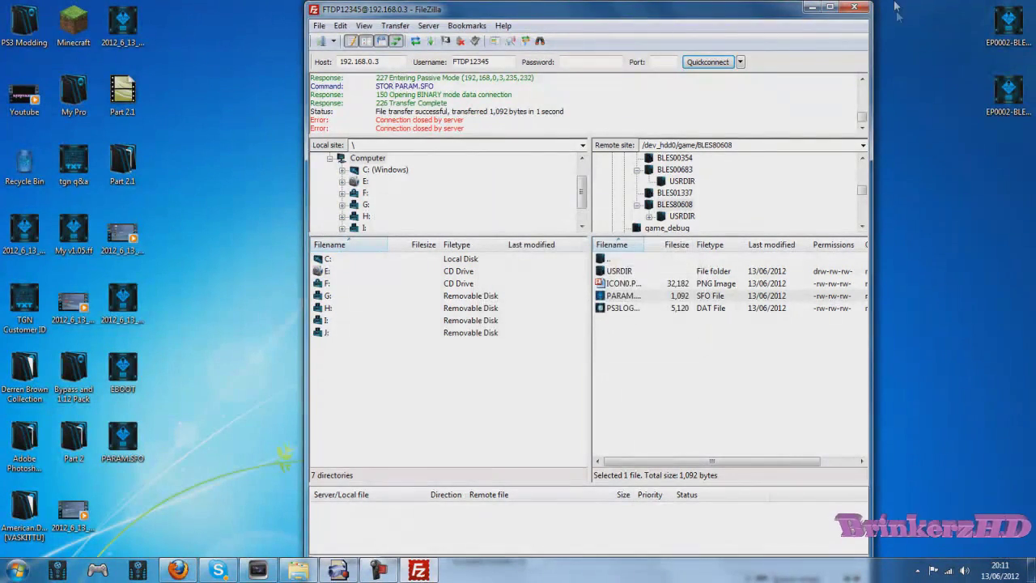
{"action": "left_click", "coordinate": [853, 7]}
{"action": "left_click", "coordinate": [564, 327]}
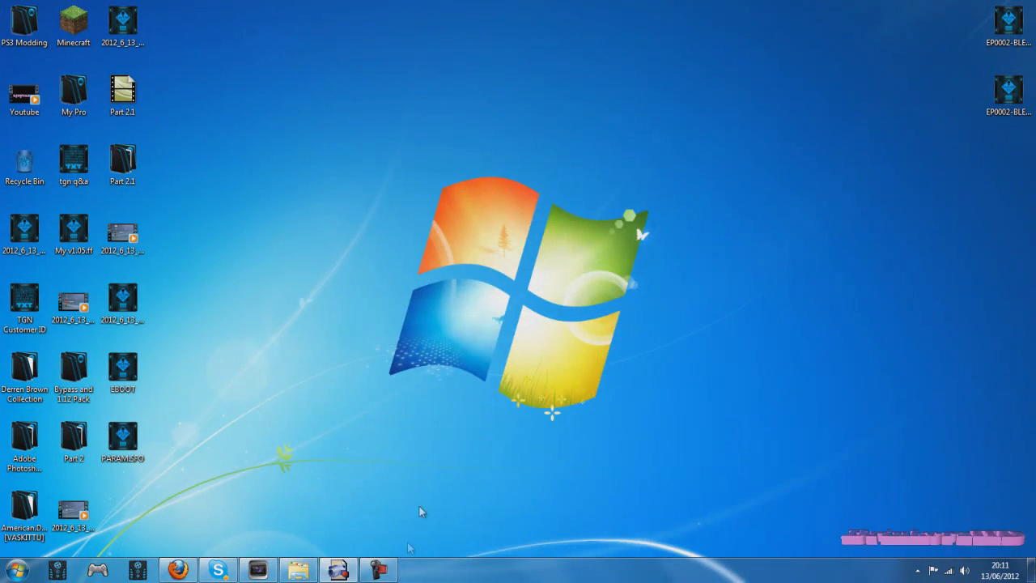
Step: Set Internet Connection to Disabled in Network Settings and go back to the Game column
{"action": "left_click", "coordinate": [397, 577]}
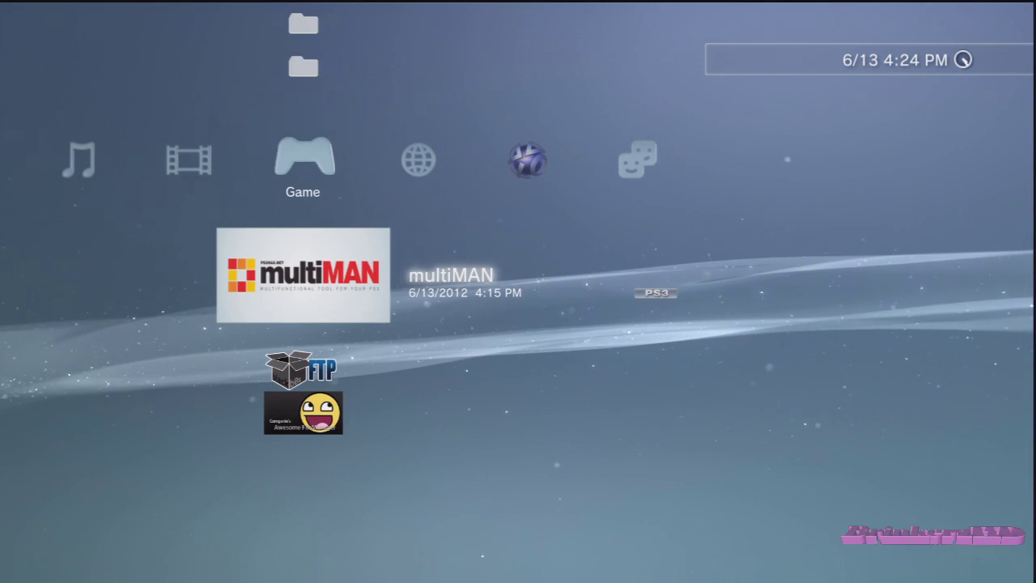
{"action": "key", "text": "Left"}
{"action": "key", "text": "Left"}
{"action": "key", "text": "Left"}
{"action": "key", "text": "Left"}
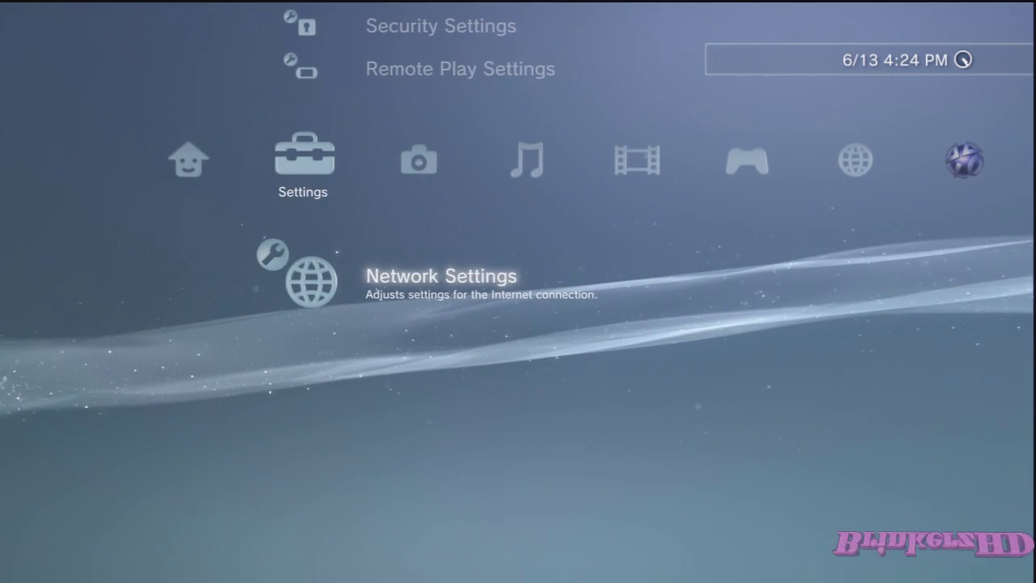
{"action": "key", "text": "Return"}
{"action": "key", "text": "Down"}
{"action": "key", "text": "Return"}
{"action": "key", "text": "Down"}
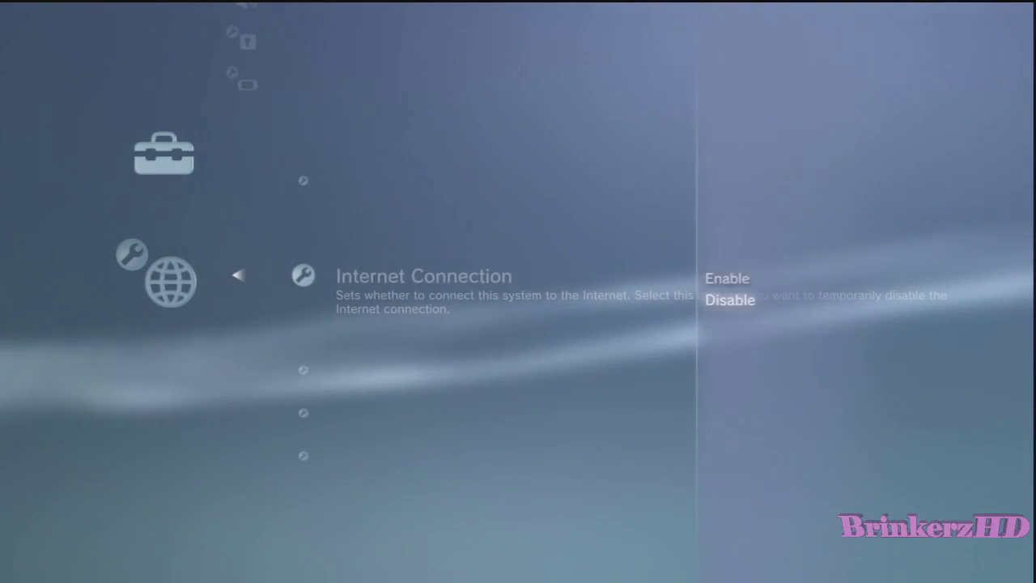
{"action": "key", "text": "Return"}
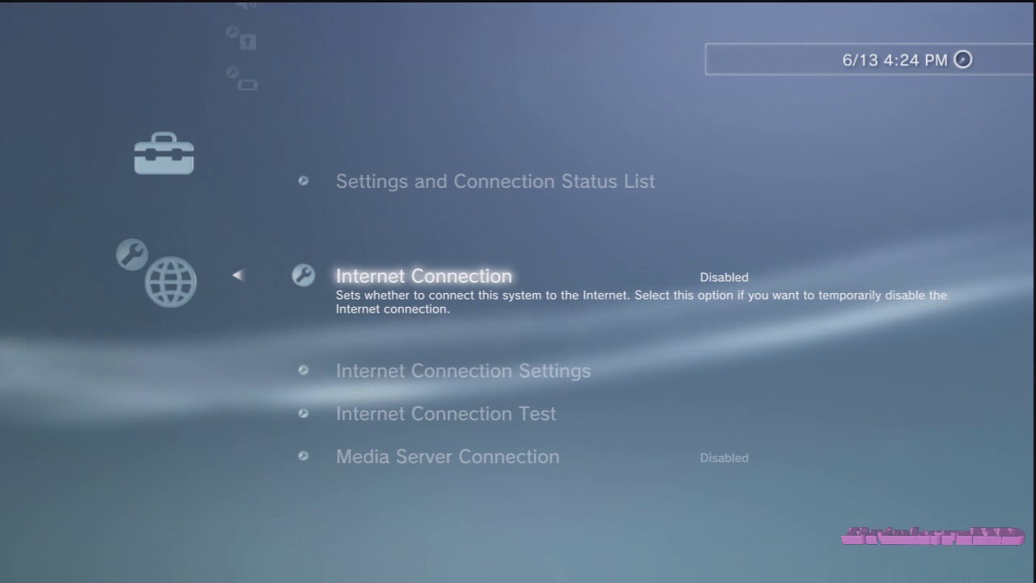
{"action": "key", "text": "Escape"}
{"action": "key", "text": "Right"}
{"action": "key", "text": "Right"}
{"action": "key", "text": "Right"}
{"action": "key", "text": "Right"}
{"action": "key", "text": "Right"}
{"action": "key", "text": "Left"}
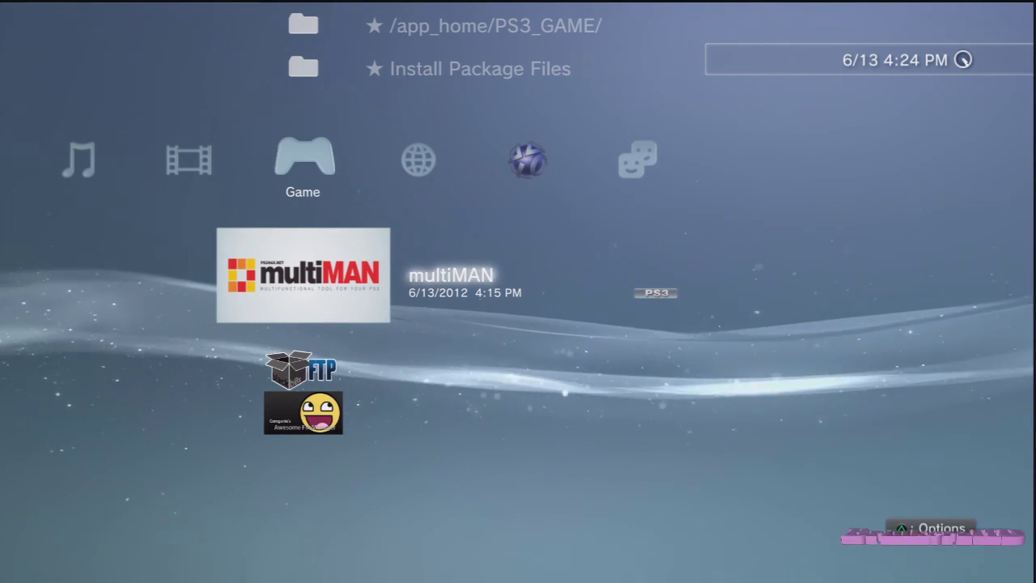
Step: Toggle Internet Connection to Enabled and back to Disabled, then return to multiMAN
{"action": "key", "text": "Left"}
{"action": "key", "text": "Left"}
{"action": "key", "text": "Left"}
{"action": "key", "text": "Left"}
{"action": "key", "text": "Left"}
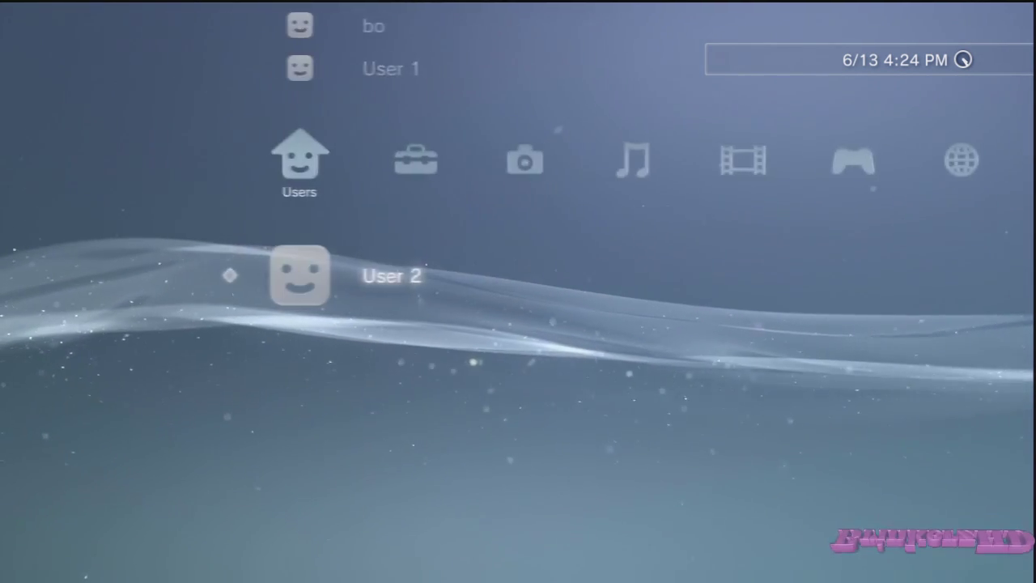
{"action": "key", "text": "Right"}
{"action": "key", "text": "Return"}
{"action": "key", "text": "Down"}
{"action": "key", "text": "Up"}
{"action": "key", "text": "Return"}
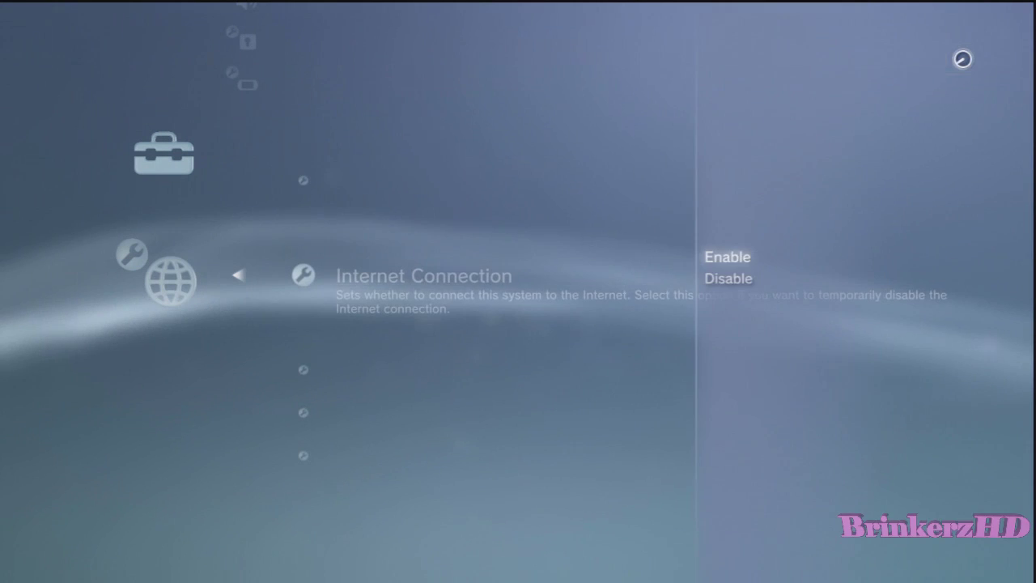
{"action": "key", "text": "Up"}
{"action": "key", "text": "Return"}
{"action": "key", "text": "Return"}
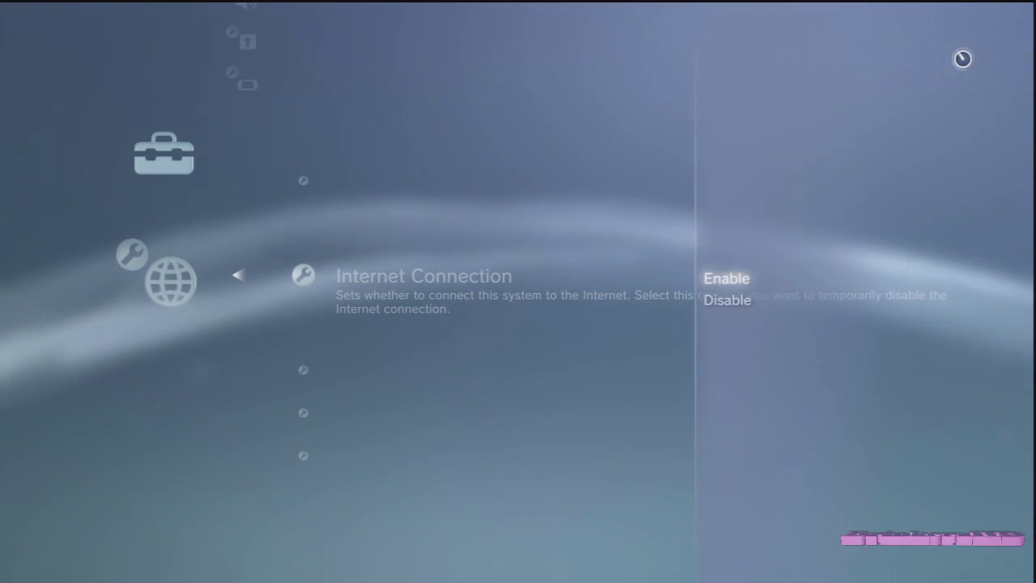
{"action": "key", "text": "Down"}
{"action": "key", "text": "Return"}
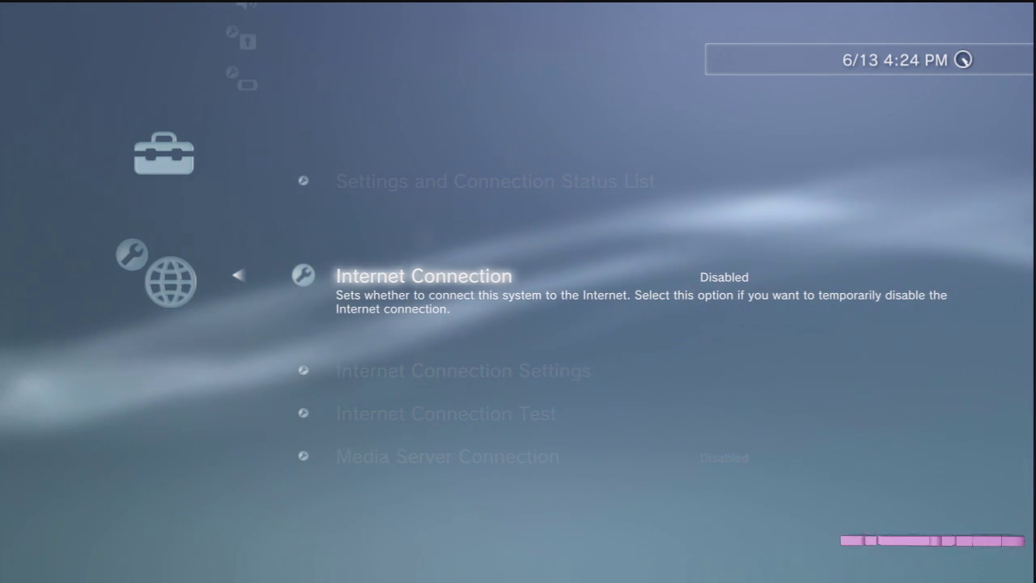
{"action": "key", "text": "Escape"}
{"action": "key", "text": "Escape"}
{"action": "key", "text": "Right"}
{"action": "key", "text": "Right"}
{"action": "key", "text": "Right"}
{"action": "key", "text": "Right"}
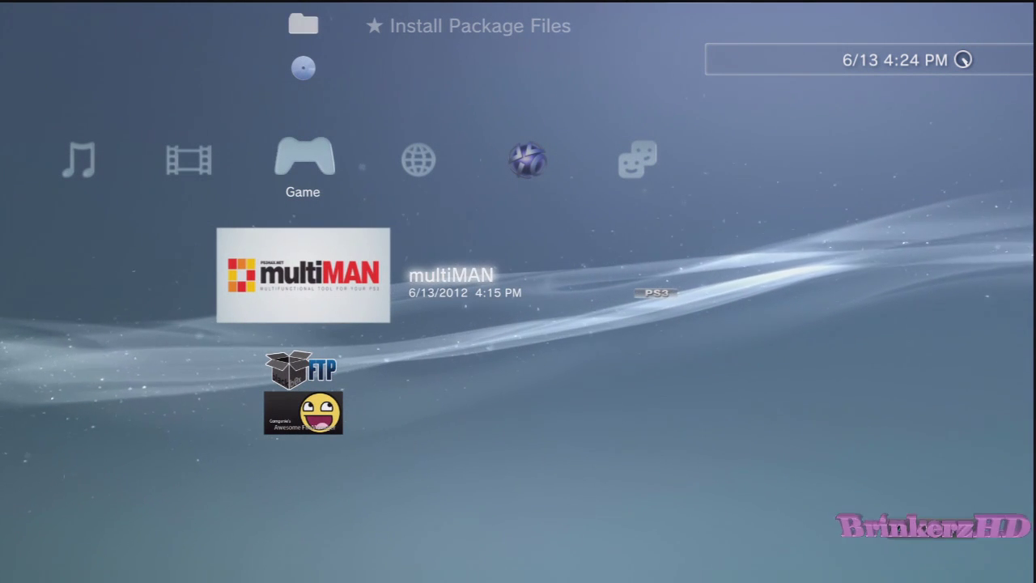
Step: Launch the game and browse the Multiplayer menu, ending on Play Online
{"action": "key", "text": "Return"}
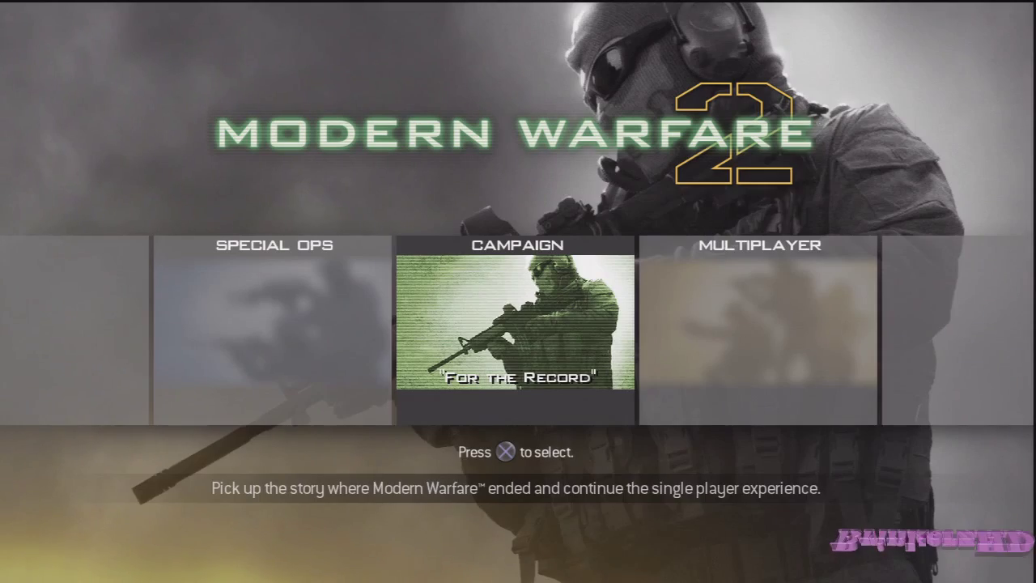
{"action": "key", "text": "Right"}
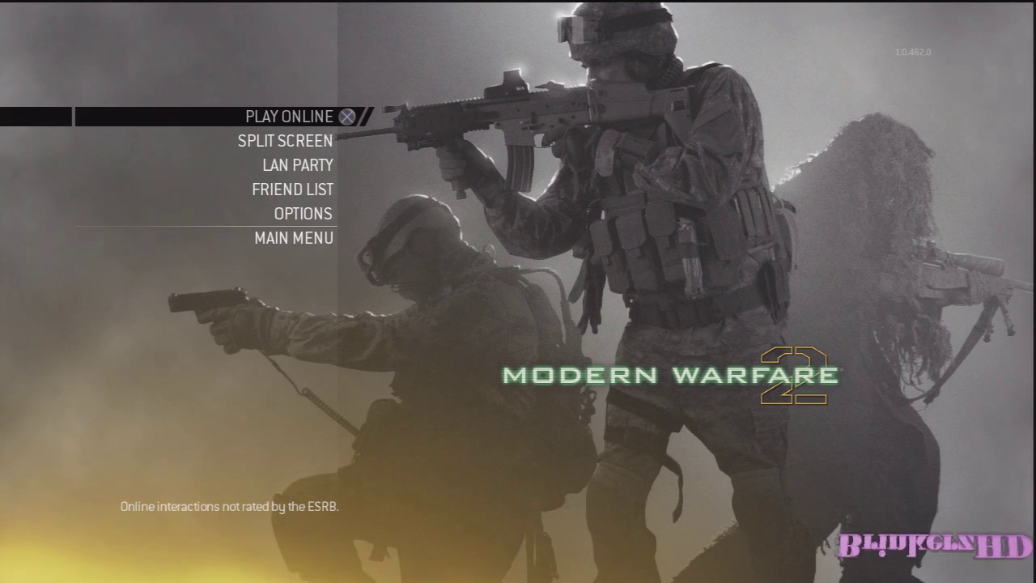
{"action": "key", "text": "Down"}
{"action": "key", "text": "Up"}
{"action": "key", "text": "Down"}
{"action": "key", "text": "Up"}
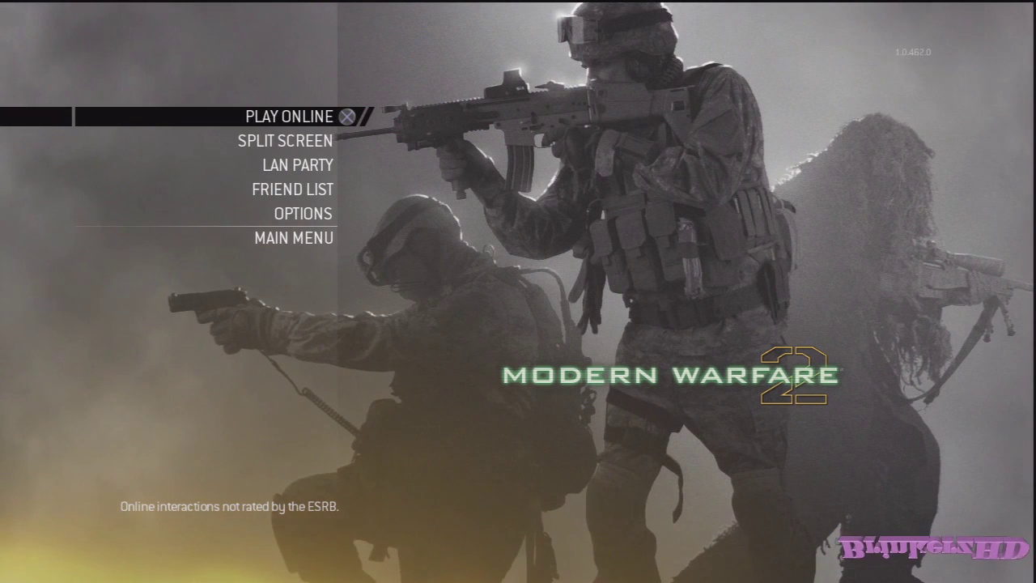
Step: Quit the game through the PS button menu, answering Yes
{"action": "key", "text": "super"}
{"action": "key", "text": "Return"}
{"action": "key", "text": "Left"}
{"action": "key", "text": "Return"}
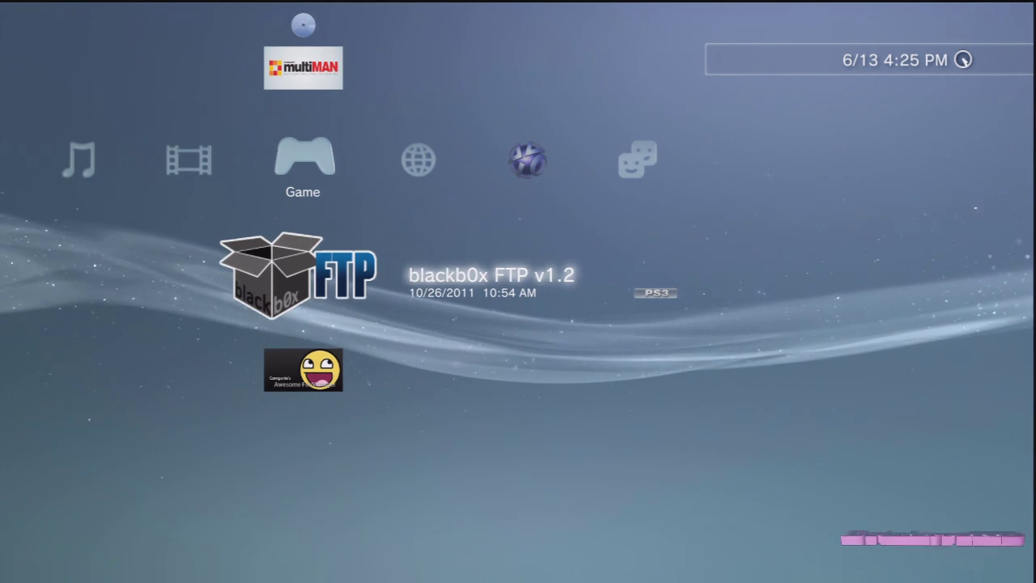
Step: Look over Network Settings, then start blackb0x FTP v1.2 from the Game column
{"action": "key", "text": "Left"}
{"action": "key", "text": "Left"}
{"action": "key", "text": "Left"}
{"action": "key", "text": "Left"}
{"action": "key", "text": "Left"}
{"action": "key", "text": "Right"}
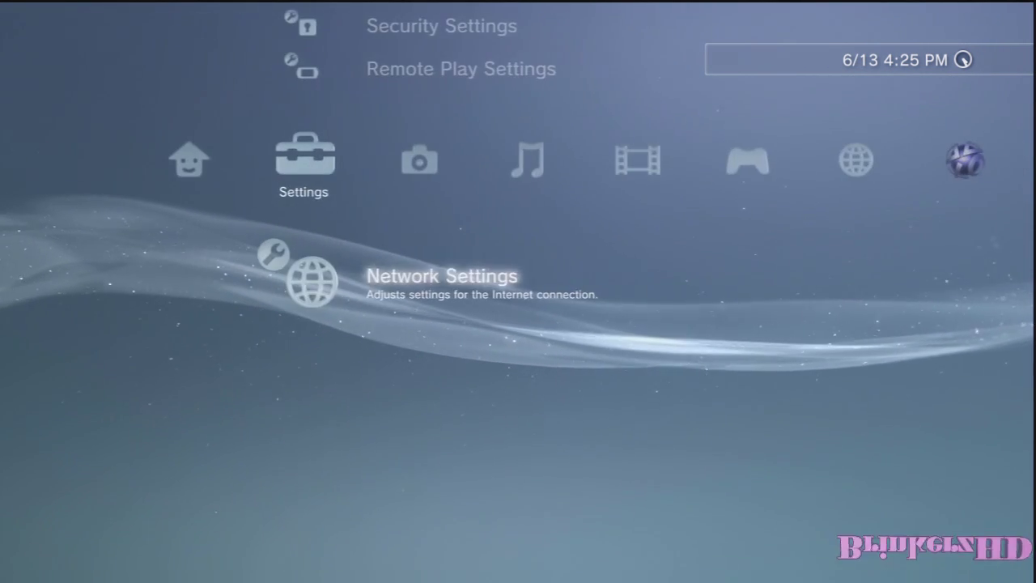
{"action": "key", "text": "Return"}
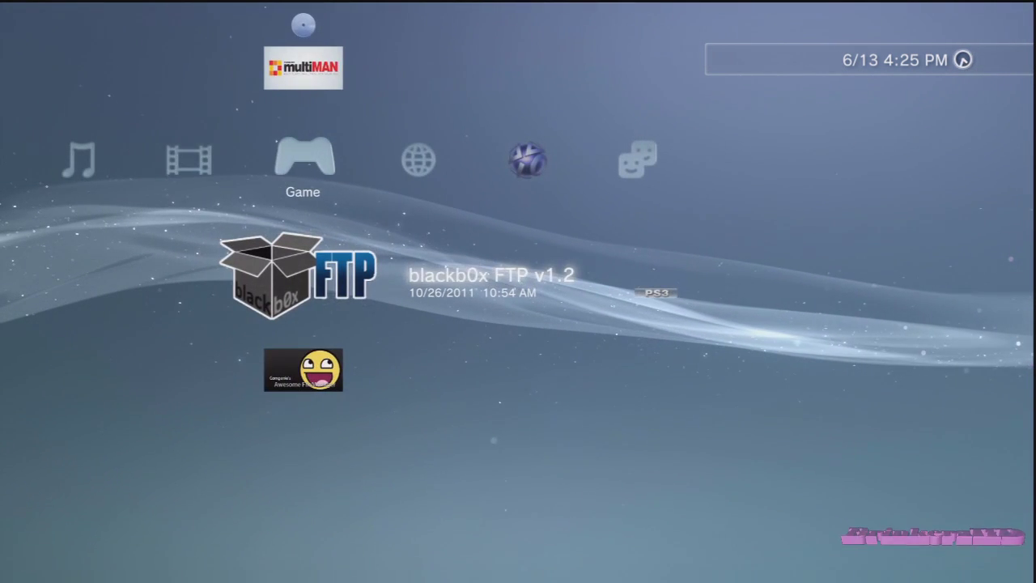
{"action": "key", "text": "Return"}
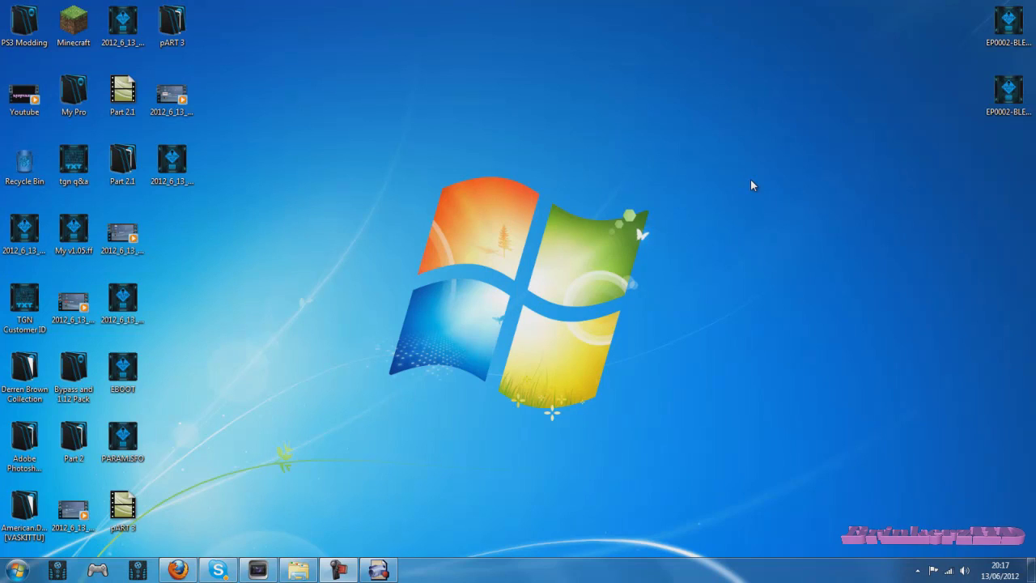
Step: Launch FileZilla and reconnect to the PS3 FTP server from the Quickconnect history
{"action": "left_click_drag", "start_coordinate": [737, 146], "coordinate": [327, 462]}
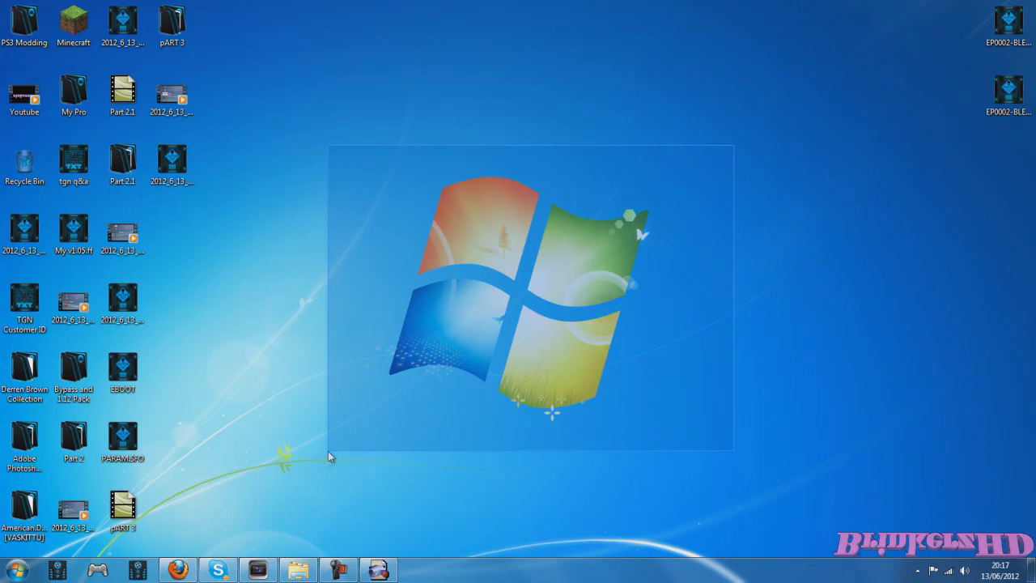
{"action": "left_click_drag", "start_coordinate": [226, 38], "coordinate": [100, 542]}
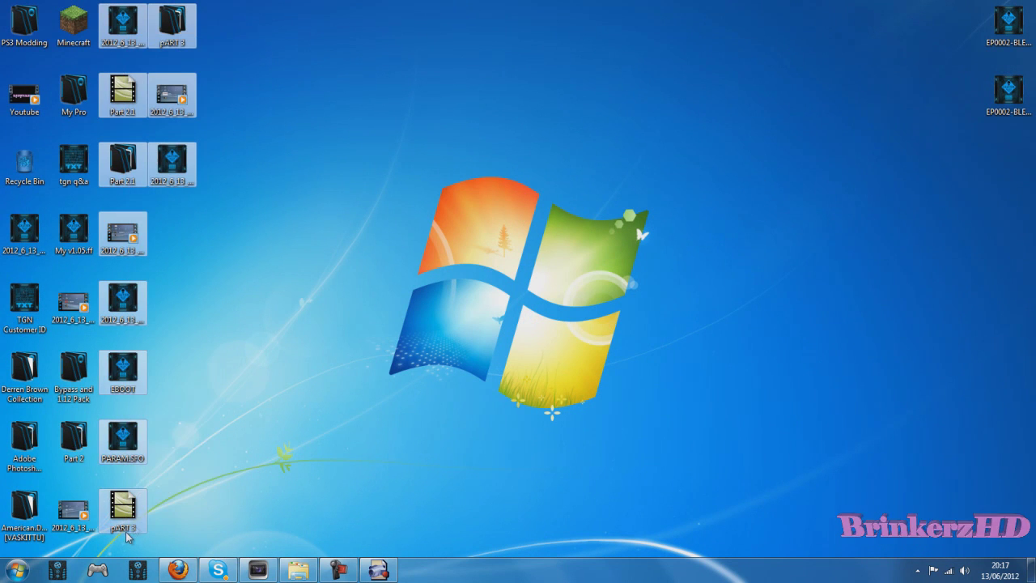
{"action": "left_click", "coordinate": [260, 143]}
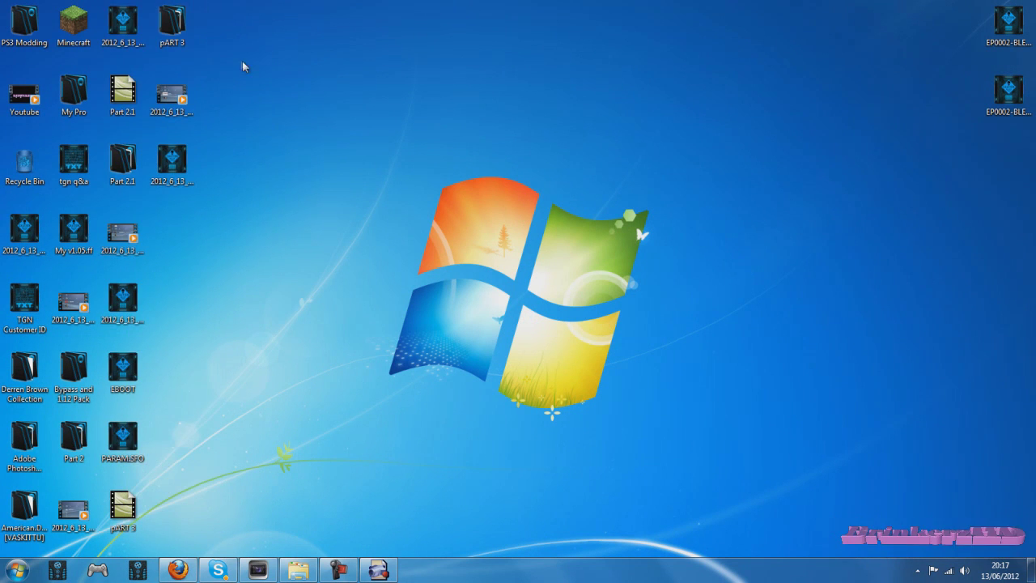
{"action": "key", "text": "super"}
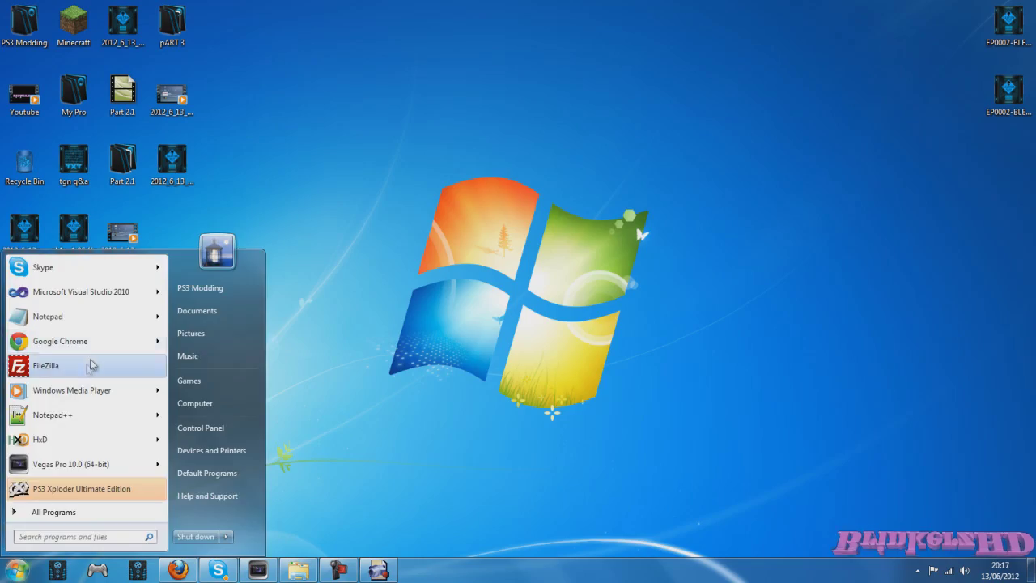
{"action": "left_click", "coordinate": [89, 364]}
{"action": "left_click", "coordinate": [739, 63]}
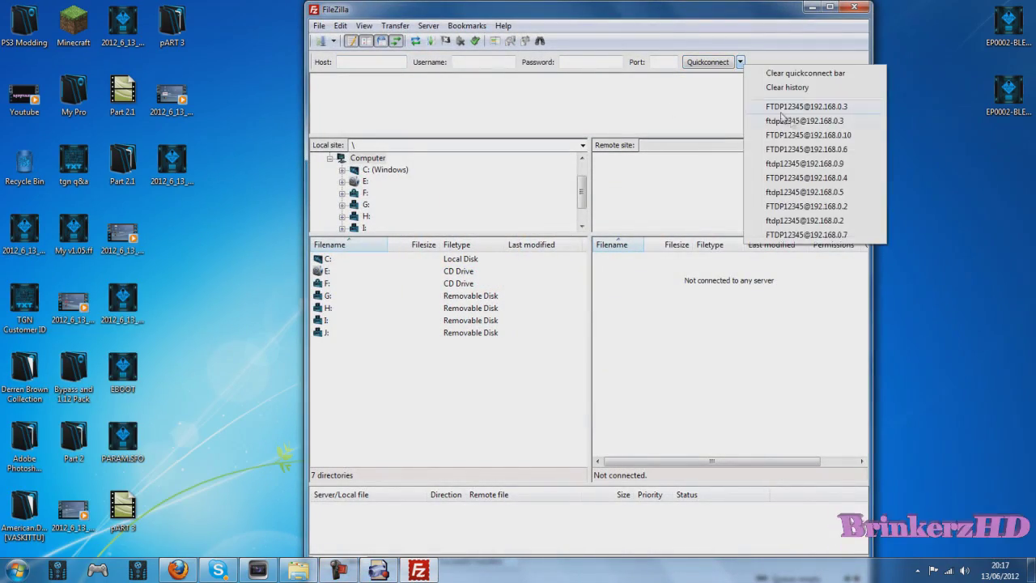
{"action": "left_click", "coordinate": [796, 107]}
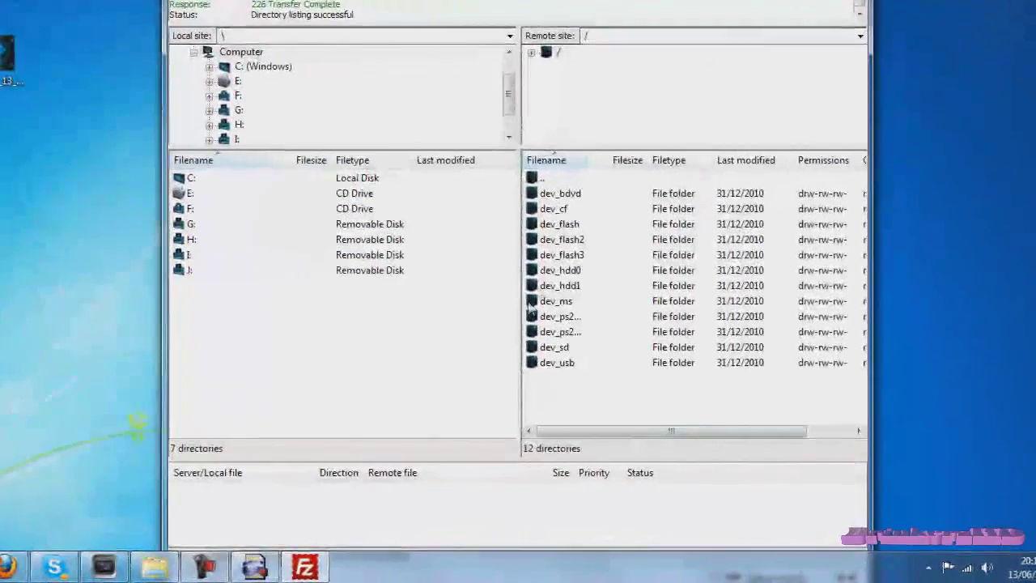
Step: Browse to /dev_hdd0/game/BLUS30377/USRDIR and open the Bypass and 1.12 Pack folder beside it
{"action": "double_click", "coordinate": [577, 273]}
{"action": "double_click", "coordinate": [566, 226]}
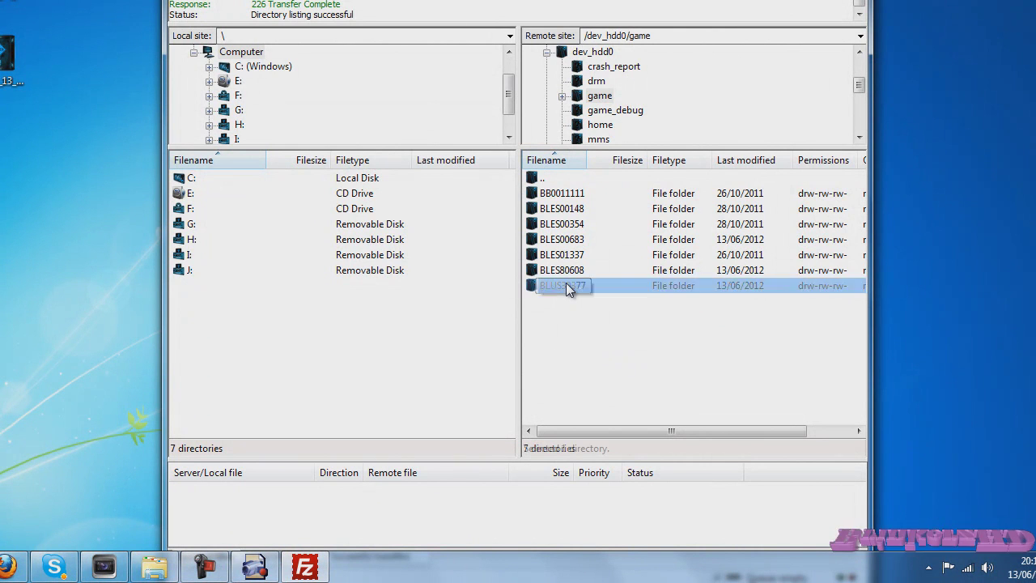
{"action": "double_click", "coordinate": [565, 285]}
{"action": "double_click", "coordinate": [568, 195]}
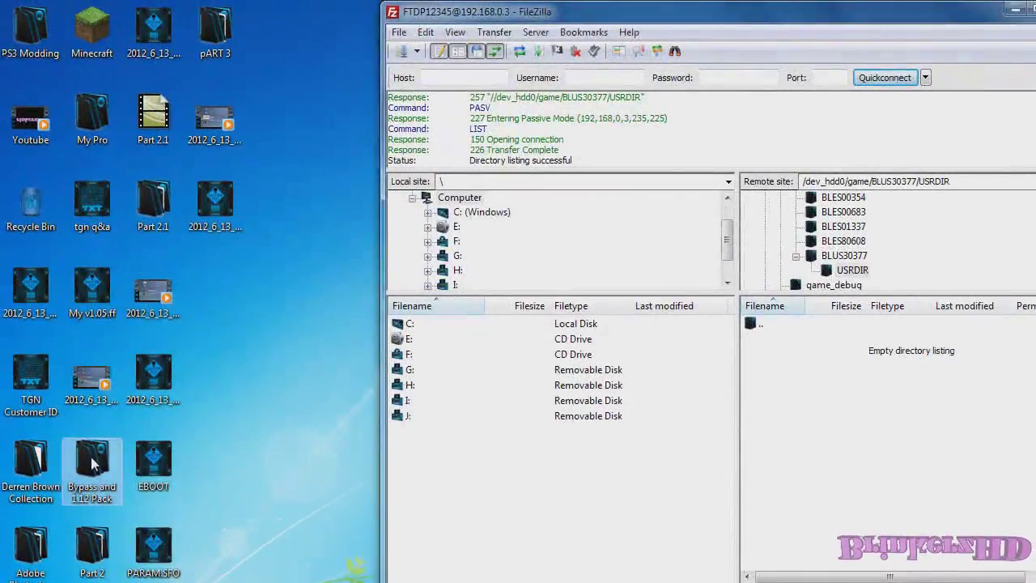
{"action": "double_click", "coordinate": [91, 465]}
{"action": "left_click_drag", "start_coordinate": [734, 106], "coordinate": [461, 91]}
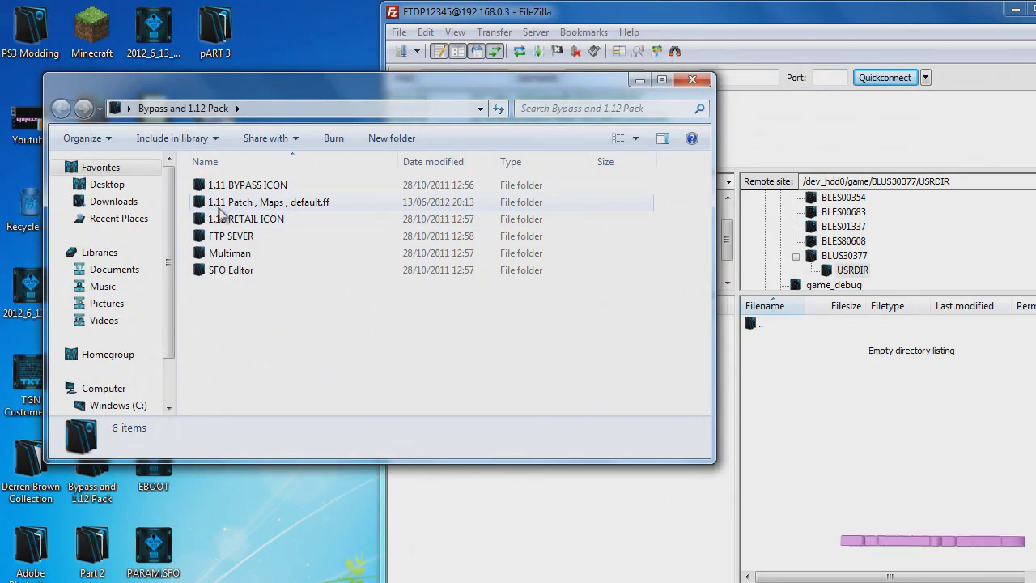
Step: Upload default.self, dlc1_ui_mp.ff and dlc2_ui_mp.ff from the 1.11 patch folder to USRDIR
{"action": "double_click", "coordinate": [287, 204]}
{"action": "left_click_drag", "start_coordinate": [382, 318], "coordinate": [215, 201]}
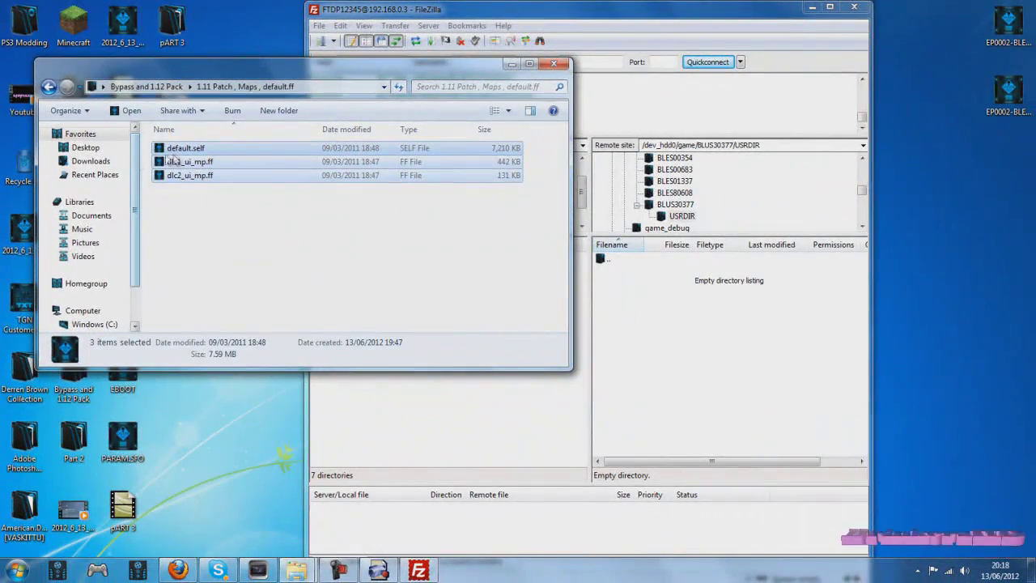
{"action": "left_click_drag", "start_coordinate": [173, 161], "coordinate": [603, 336]}
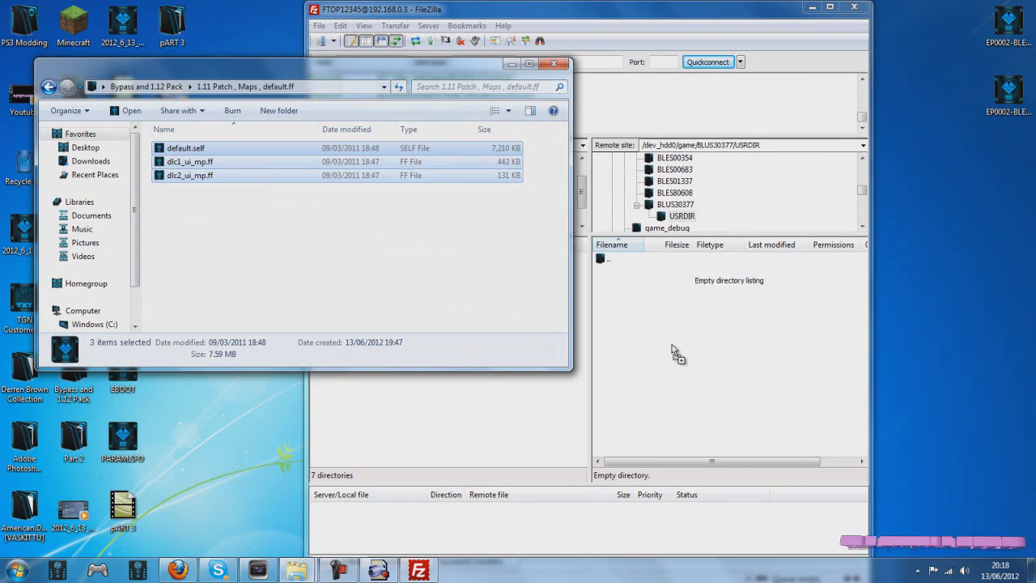
{"action": "left_click_drag", "start_coordinate": [671, 350], "coordinate": [648, 335]}
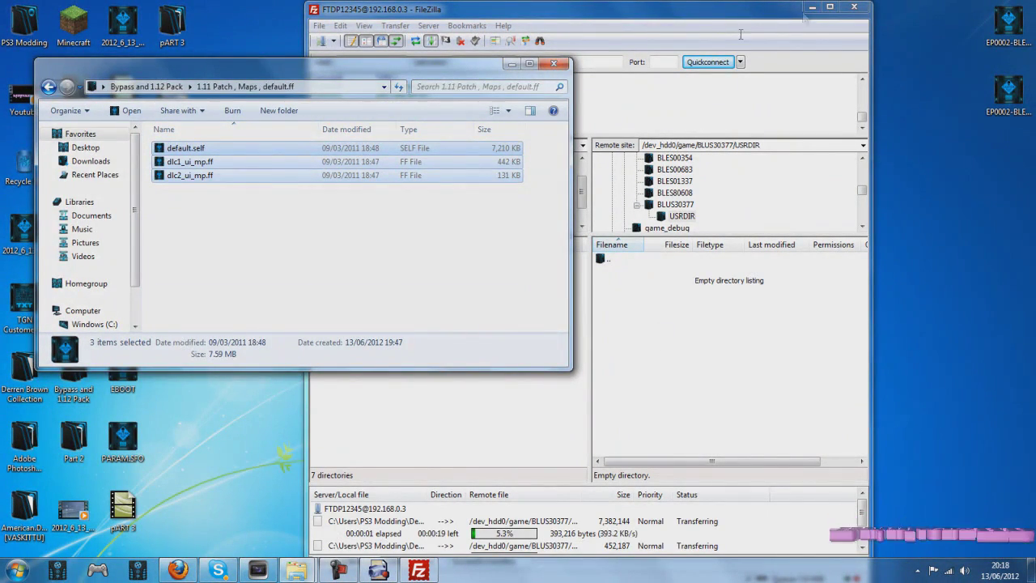
{"action": "left_click", "coordinate": [511, 65]}
{"action": "left_click", "coordinate": [829, 7]}
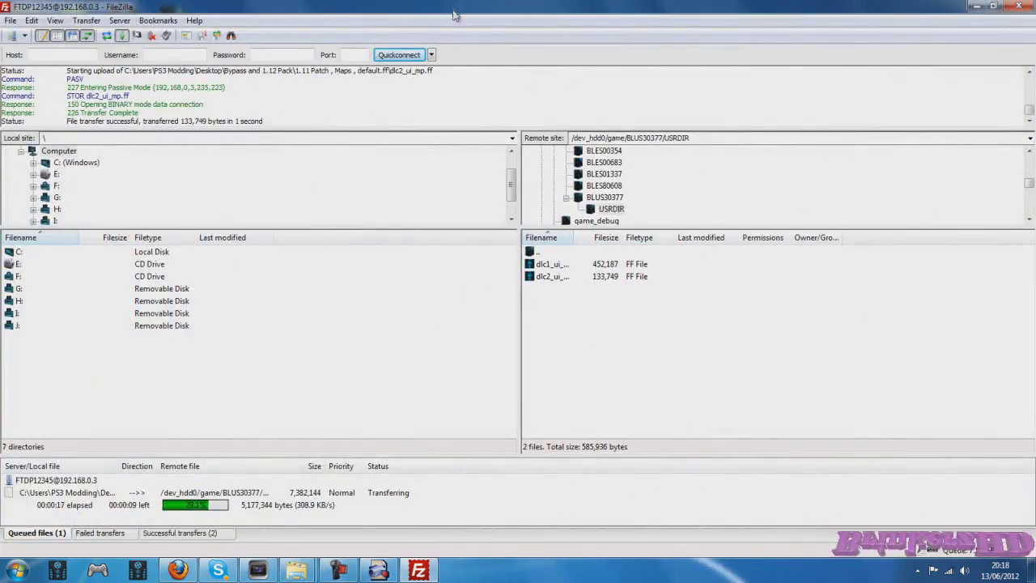
{"action": "double_click", "coordinate": [453, 15]}
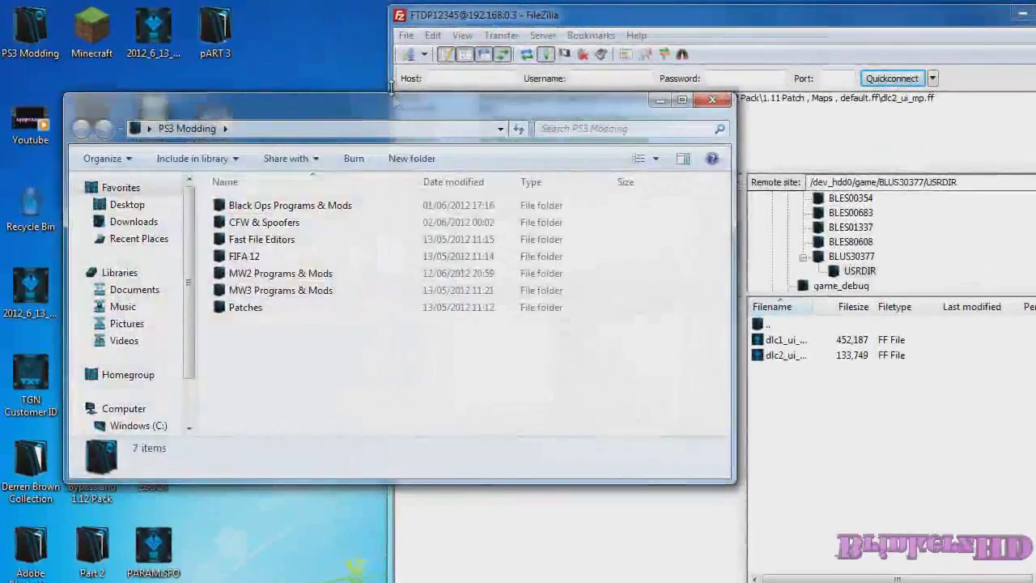
Step: Find patch_mp.ff in ITheFallenI Project Vendeta > Update #2 and upload it to BLUS30377/USRDIR
{"action": "double_click", "coordinate": [170, 272]}
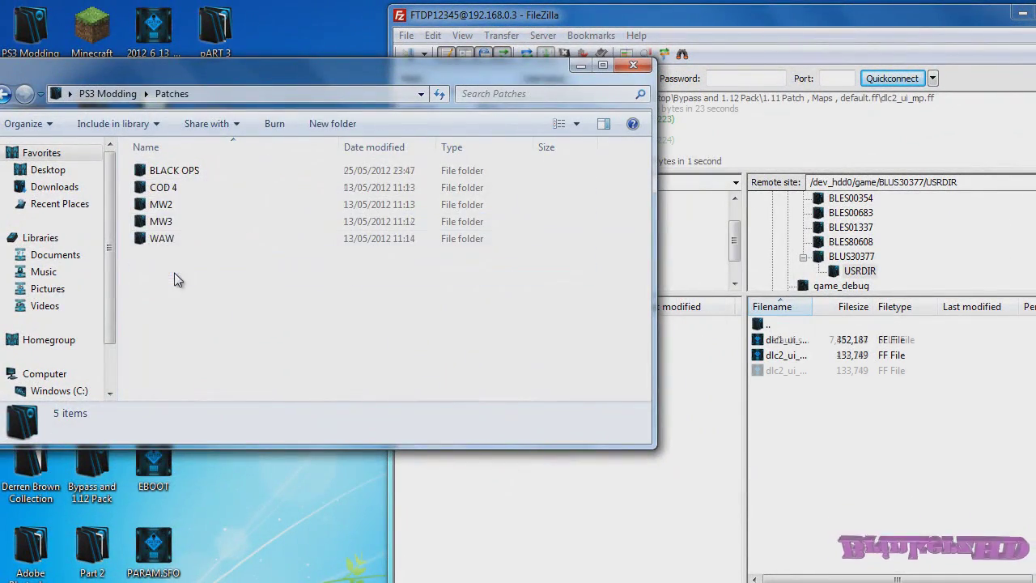
{"action": "double_click", "coordinate": [161, 205]}
{"action": "double_click", "coordinate": [192, 172]}
{"action": "left_click_drag", "start_coordinate": [646, 160], "coordinate": [646, 296]}
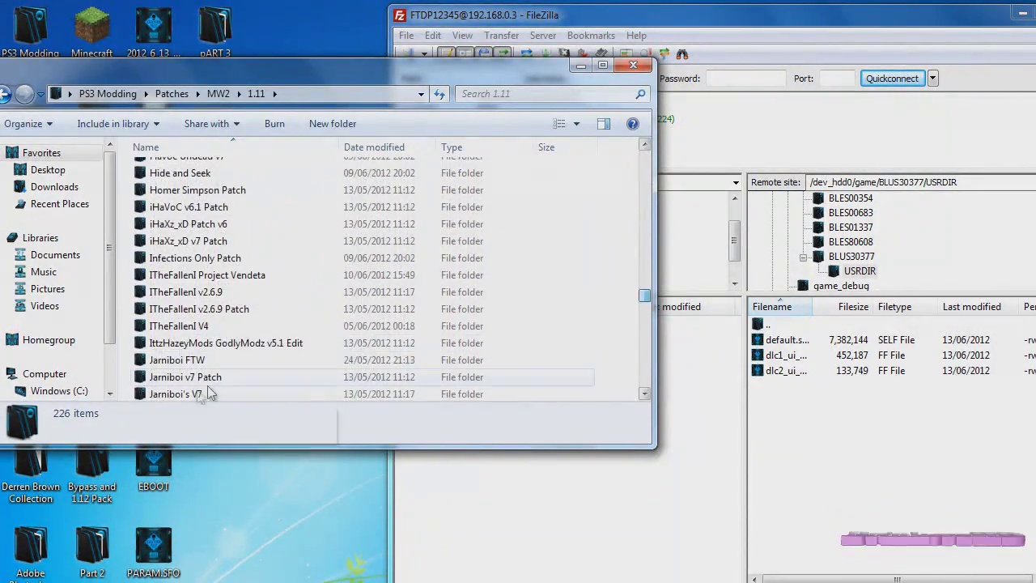
{"action": "double_click", "coordinate": [239, 275]}
{"action": "double_click", "coordinate": [200, 189]}
{"action": "left_click_drag", "start_coordinate": [202, 172], "coordinate": [789, 485]}
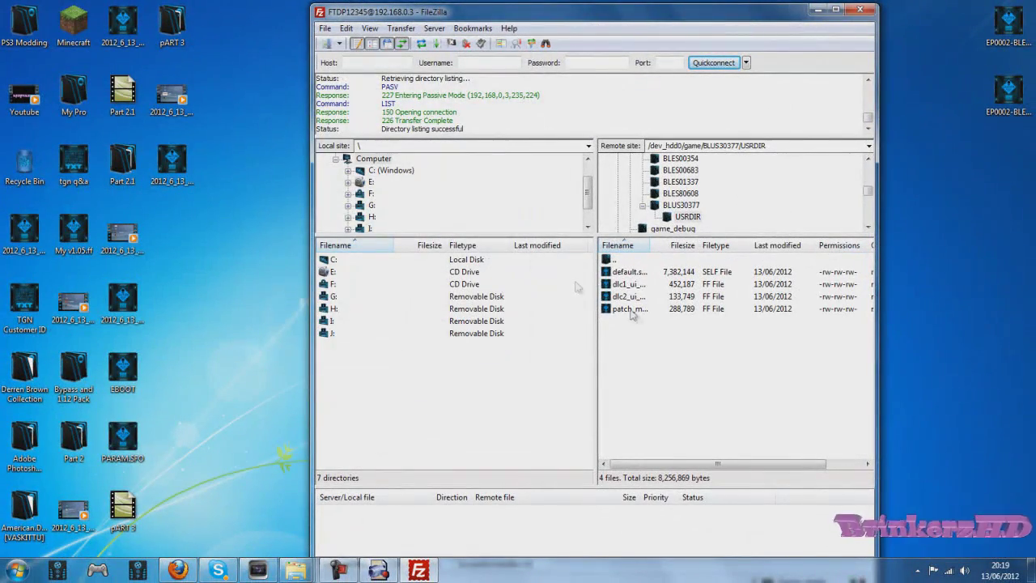
Step: Back up BLUS30377's original ICON0.PNG to the computer, then delete it from the PS3
{"action": "double_click", "coordinate": [634, 259]}
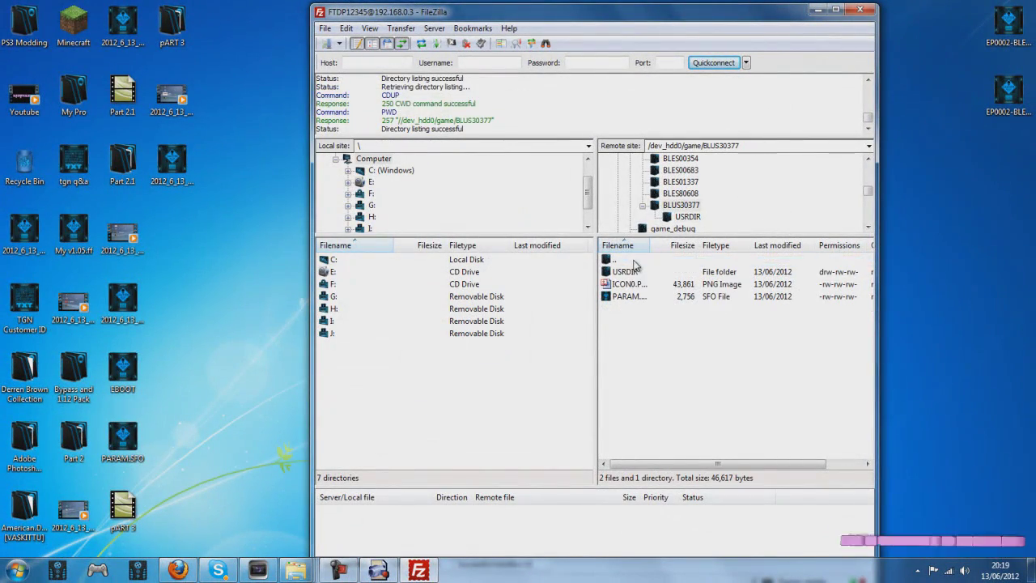
{"action": "right_click", "coordinate": [644, 283]}
{"action": "left_click", "coordinate": [690, 316]}
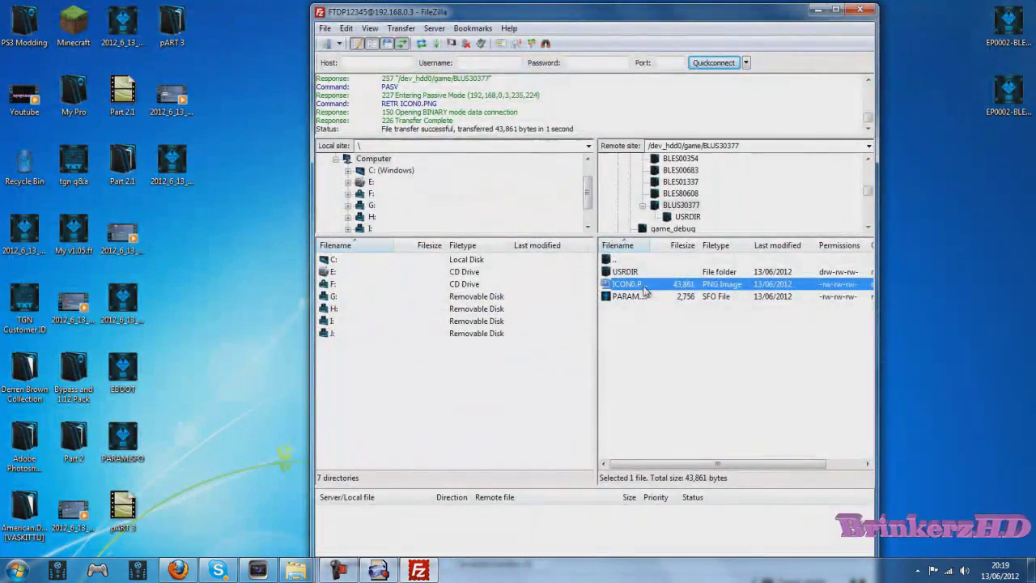
{"action": "right_click", "coordinate": [644, 285]}
{"action": "left_click", "coordinate": [672, 371]}
{"action": "left_click", "coordinate": [496, 329]}
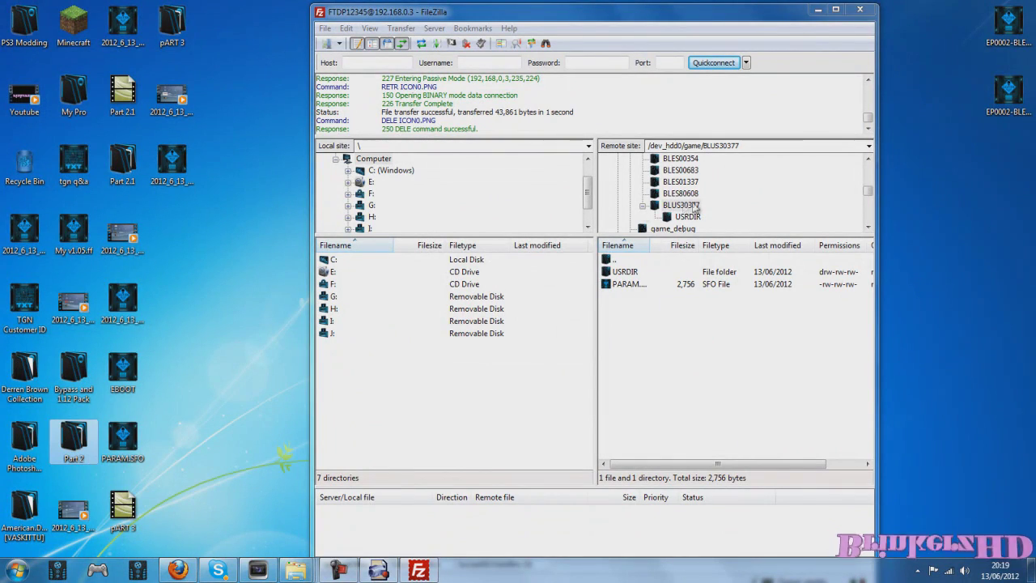
Step: Upload ICON0 from the 1.11 BYPASS ICON folder and return to /dev_hdd0/game
{"action": "double_click", "coordinate": [73, 371]}
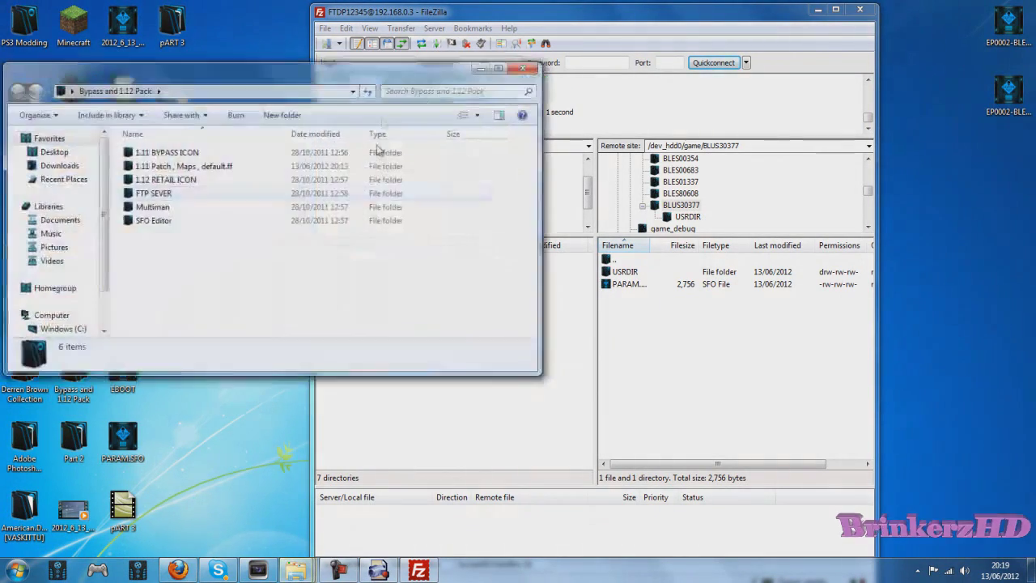
{"action": "double_click", "coordinate": [185, 155]}
{"action": "left_click_drag", "start_coordinate": [154, 151], "coordinate": [811, 400]}
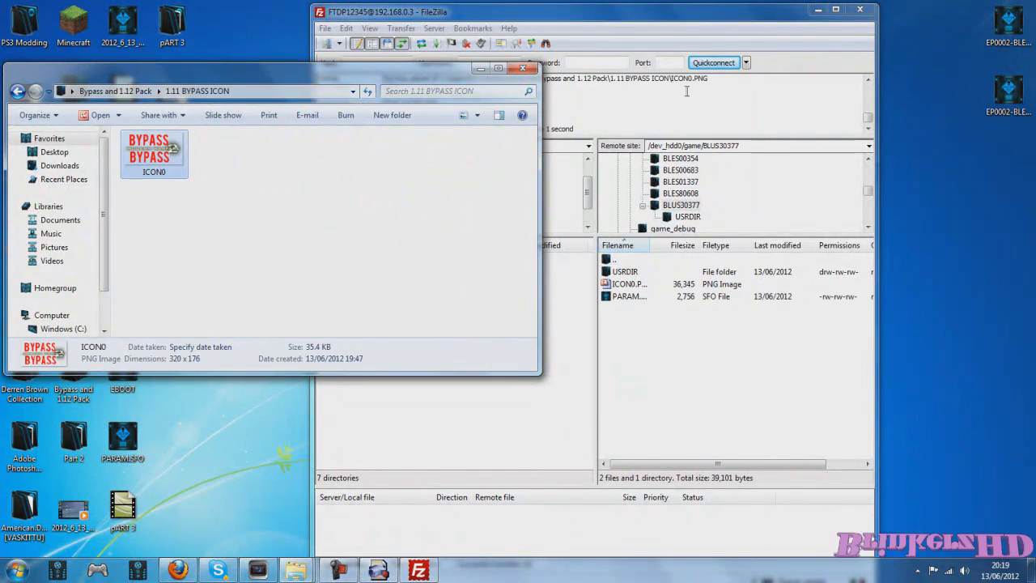
{"action": "left_click", "coordinate": [672, 25]}
{"action": "double_click", "coordinate": [622, 261]}
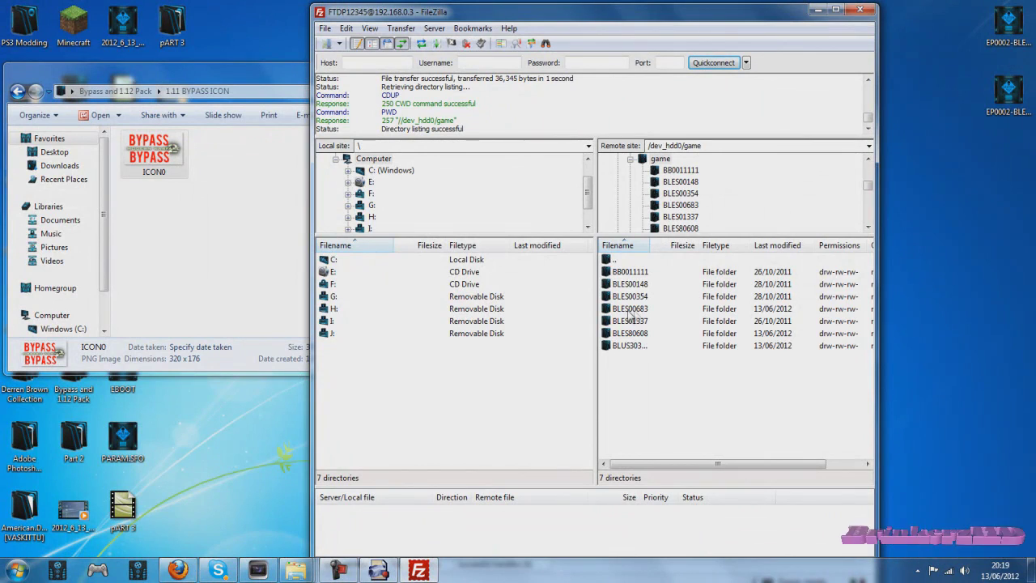
Step: Browse BLES00683 and its USRDIR, minimizing the BYPASS icon window, then go back up to /dev_hdd0/game
{"action": "double_click", "coordinate": [630, 308]}
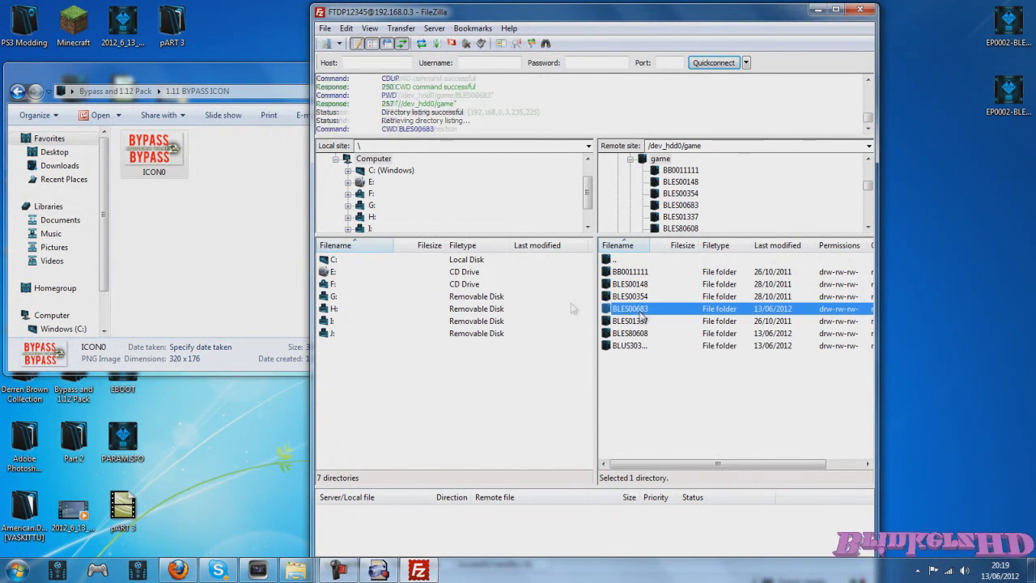
{"action": "left_click", "coordinate": [277, 224]}
{"action": "left_click", "coordinate": [481, 69]}
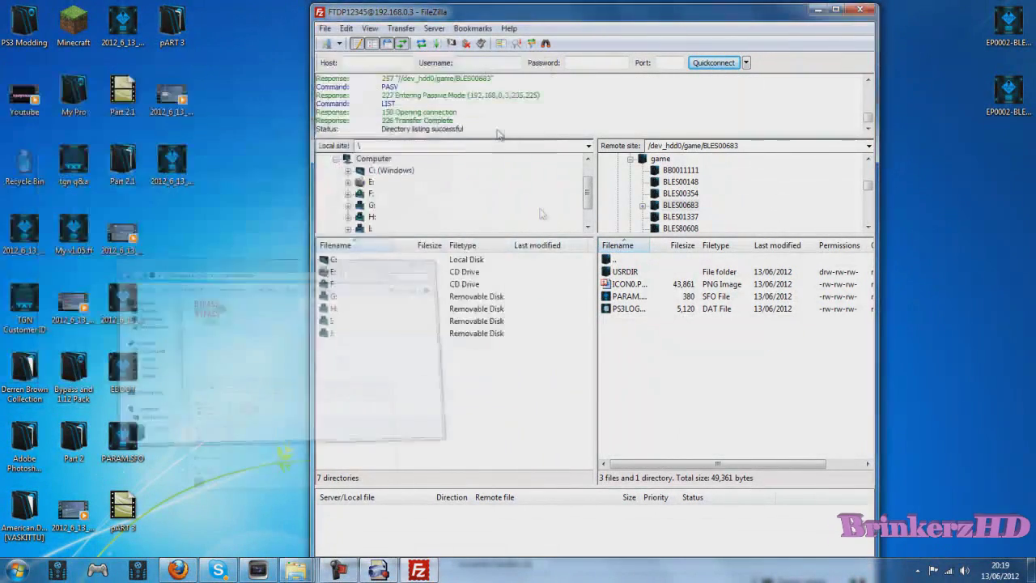
{"action": "double_click", "coordinate": [628, 273]}
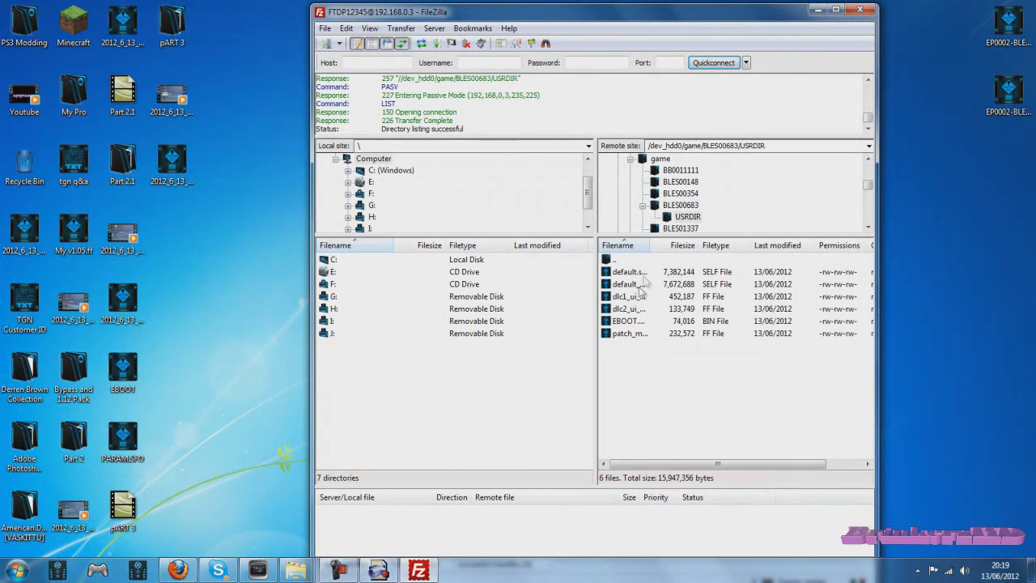
{"action": "double_click", "coordinate": [647, 261]}
{"action": "double_click", "coordinate": [648, 261]}
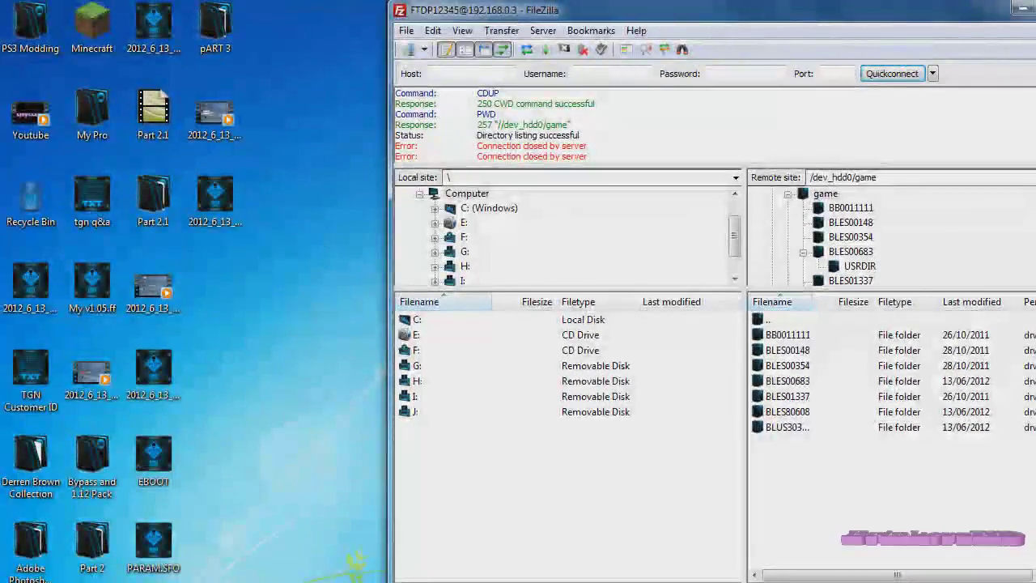
Step: Close FileZilla and open Removable Disk (D:) in Explorer
{"action": "key", "text": "alt+F4"}
{"action": "left_click", "coordinate": [700, 409]}
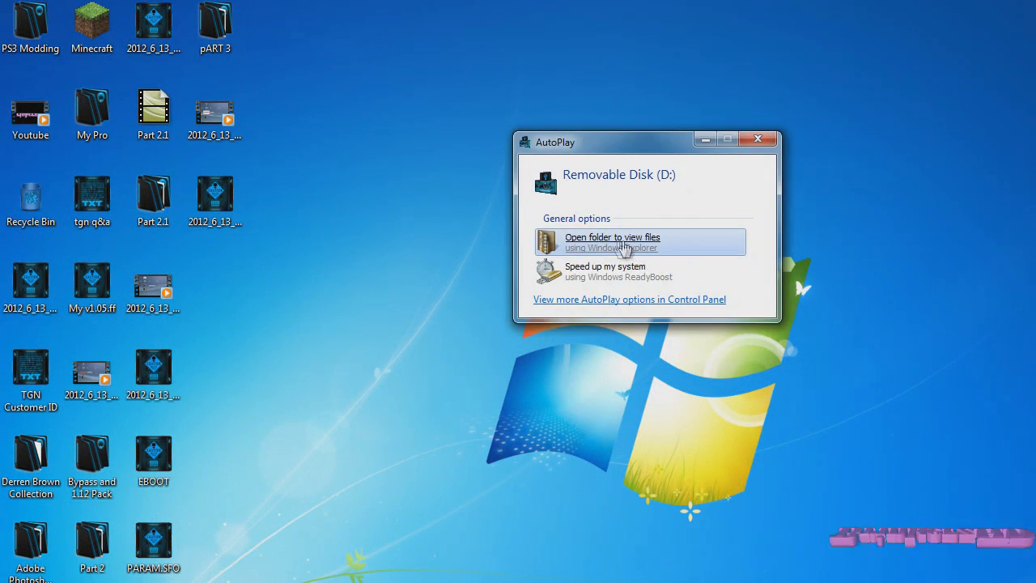
{"action": "left_click", "coordinate": [620, 247]}
{"action": "left_click_drag", "start_coordinate": [518, 108], "coordinate": [761, 87]}
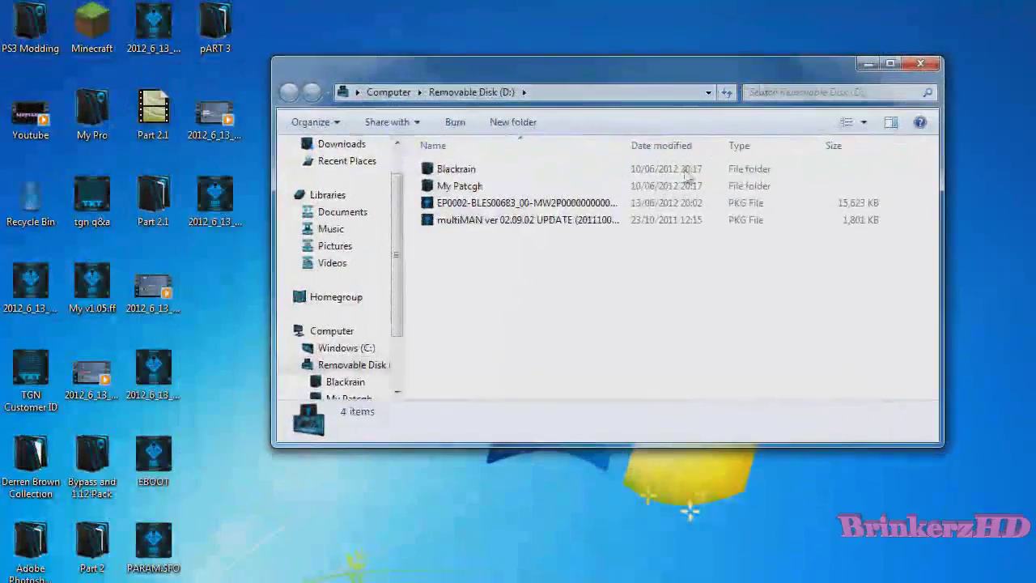
Step: Delete the old 15,623 KB EP0002 MW2 package from D:
{"action": "left_click", "coordinate": [560, 203]}
{"action": "right_click", "coordinate": [606, 204]}
{"action": "left_click", "coordinate": [615, 424]}
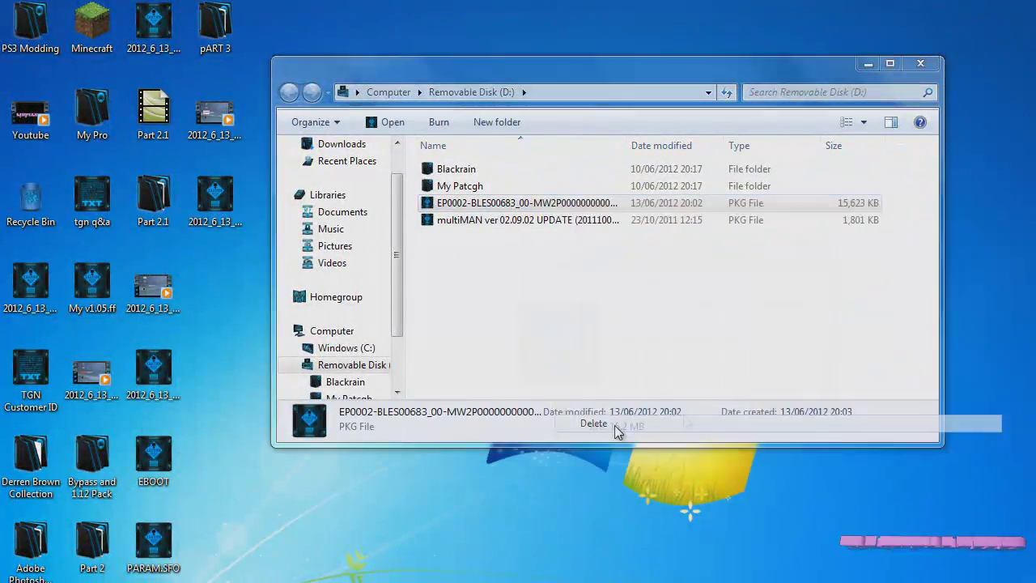
{"action": "left_click", "coordinate": [713, 413]}
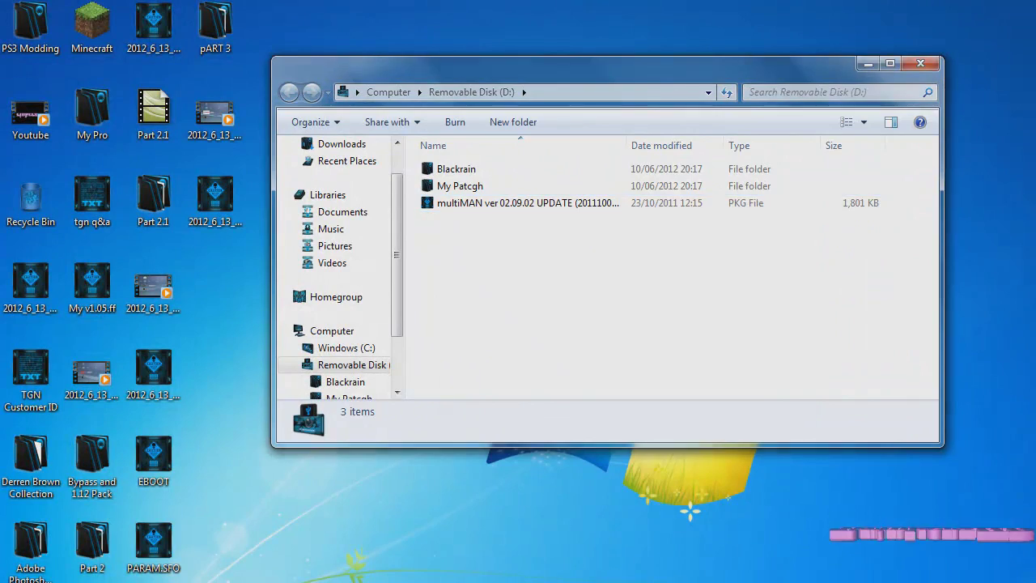
Step: Copy the new 16,966 KB EP0002 package from the desktop onto D:, then close the window
{"action": "right_click", "coordinate": [1034, 36]}
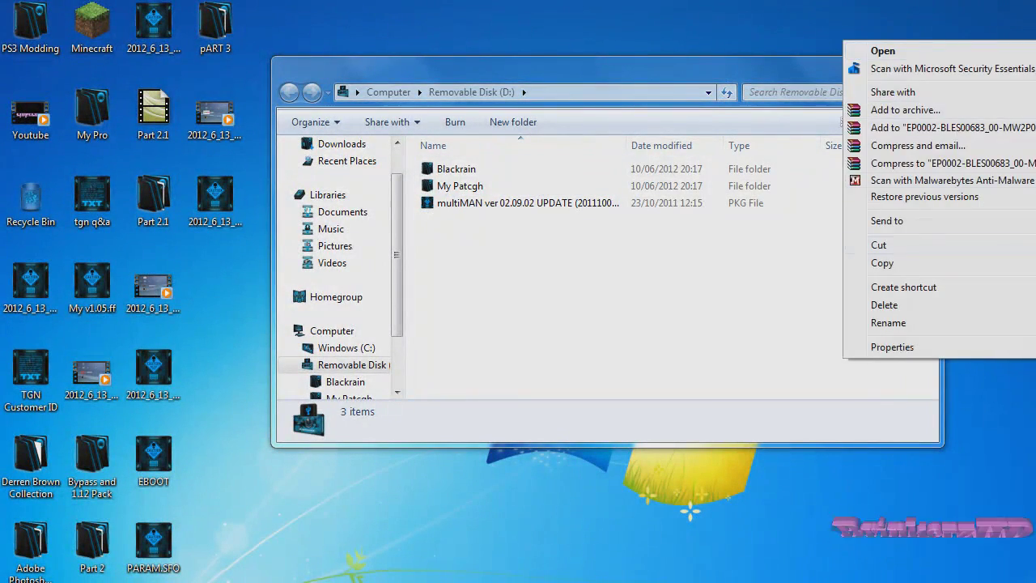
{"action": "left_click_drag", "start_coordinate": [1035, 251], "coordinate": [820, 254]}
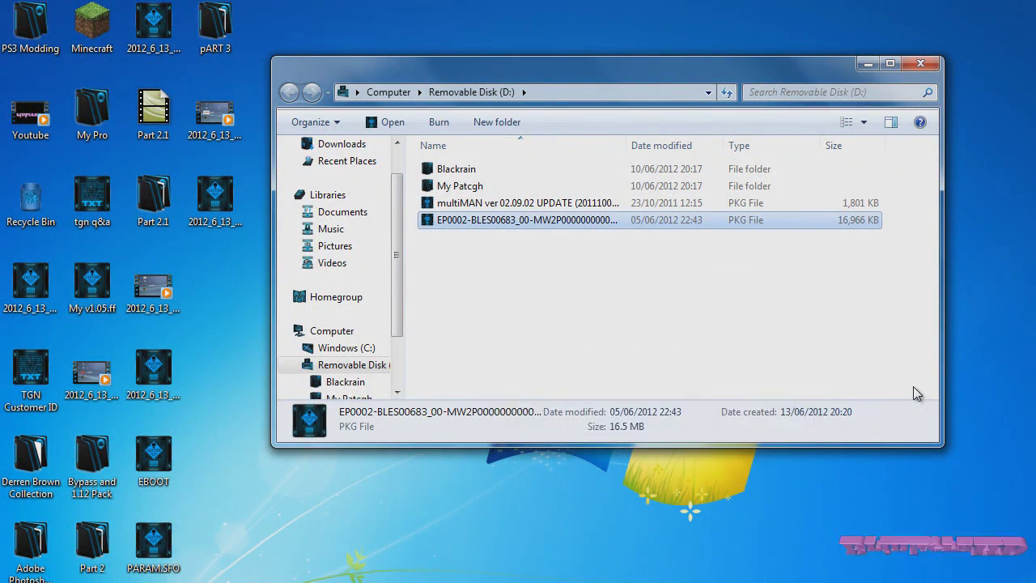
{"action": "left_click", "coordinate": [913, 386]}
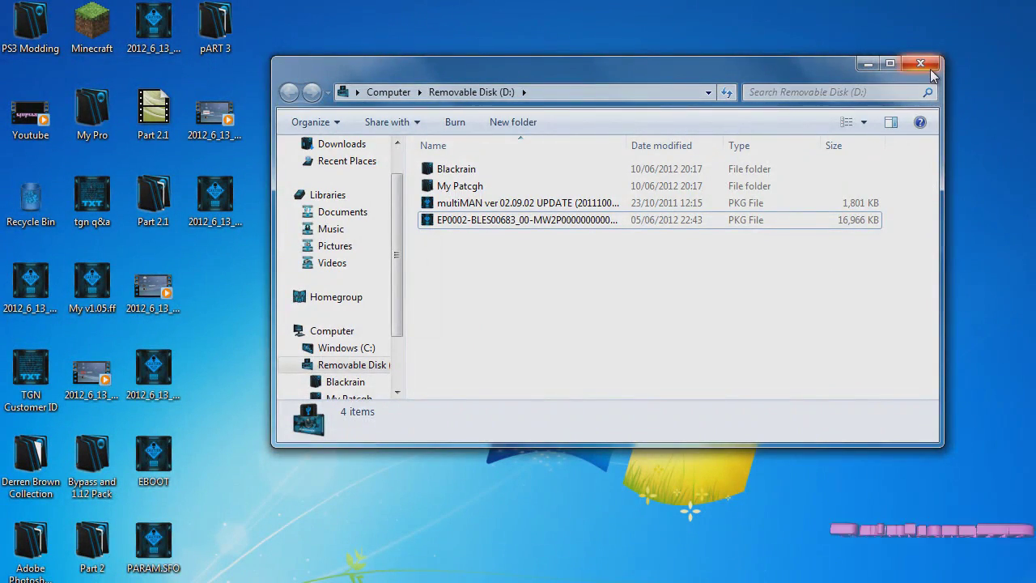
{"action": "left_click", "coordinate": [930, 68]}
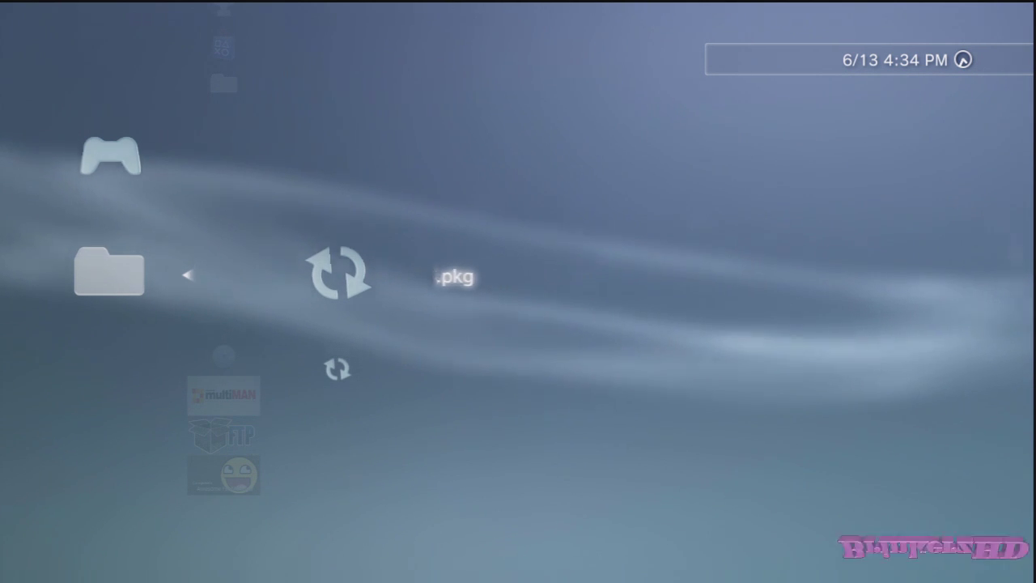
Step: View the Modern Warfare 2 data information in Game Data Utility
{"action": "key", "text": "Escape"}
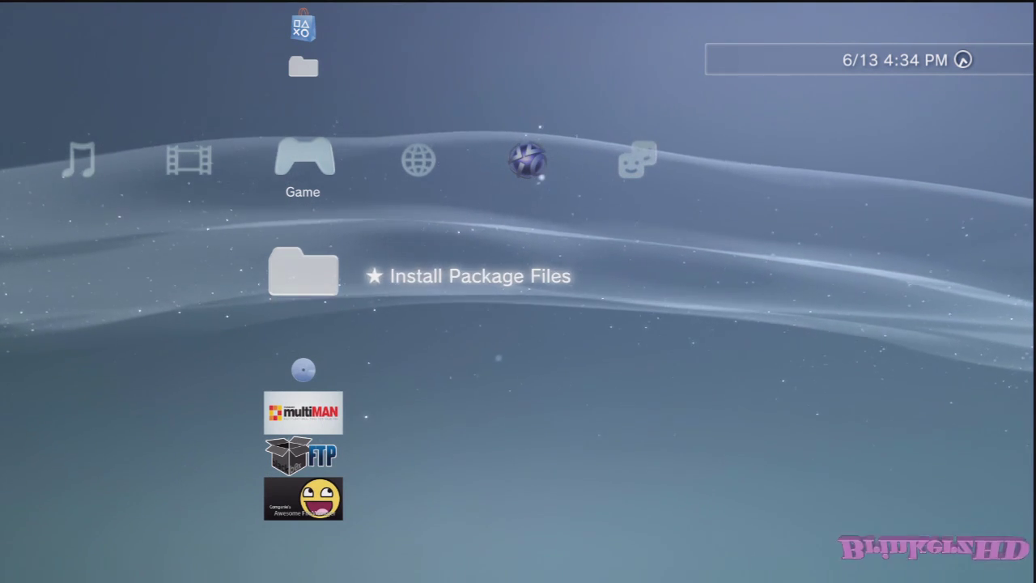
{"action": "key", "text": "Up"}
{"action": "key", "text": "Up"}
{"action": "key", "text": "Up"}
{"action": "key", "text": "Up"}
{"action": "key", "text": "Up"}
{"action": "key", "text": "Up"}
{"action": "key", "text": "Up"}
{"action": "key", "text": "Return"}
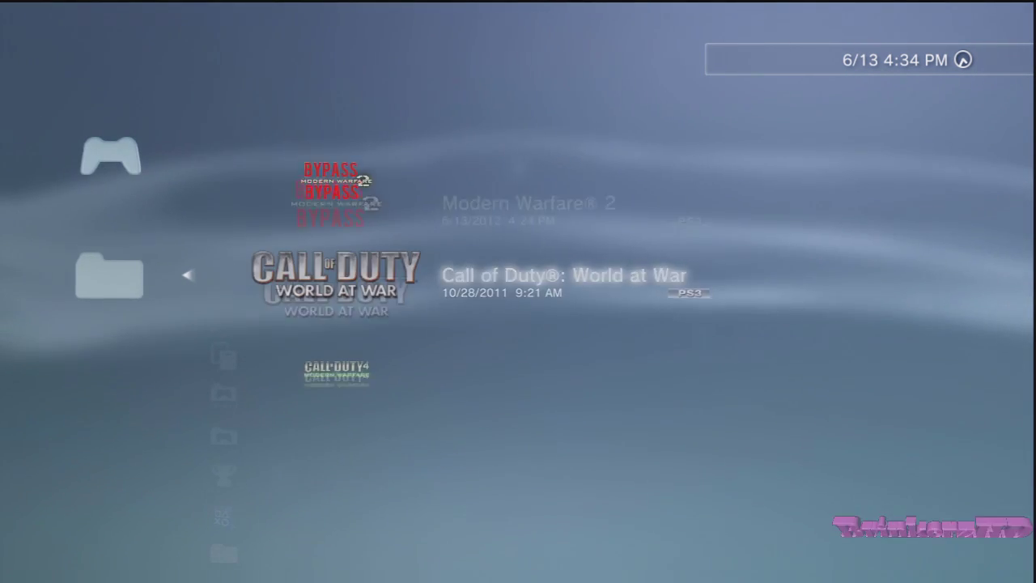
{"action": "key", "text": "Up"}
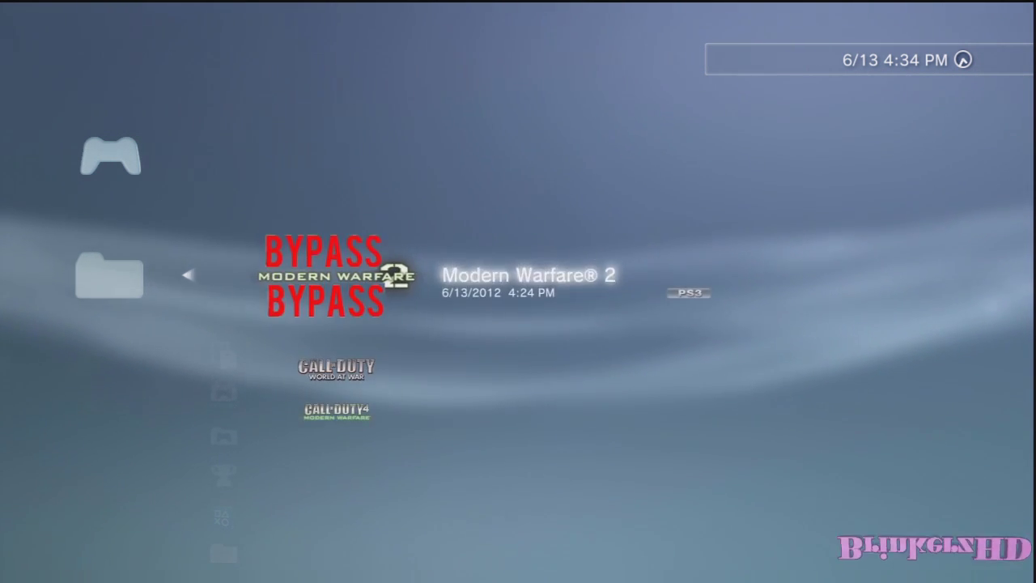
{"action": "key", "text": "Menu"}
{"action": "key", "text": "Down"}
{"action": "key", "text": "Return"}
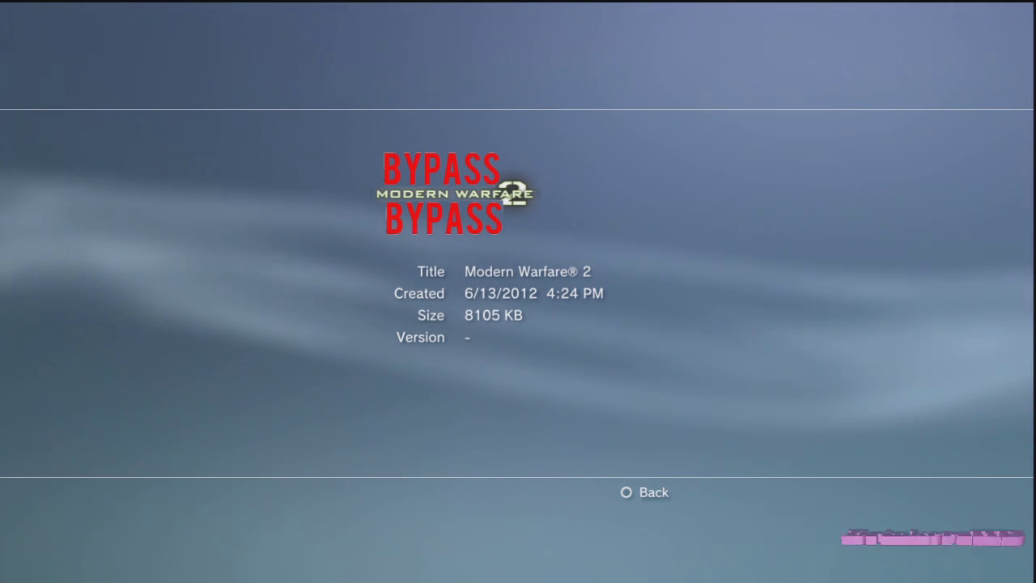
{"action": "key", "text": "Escape"}
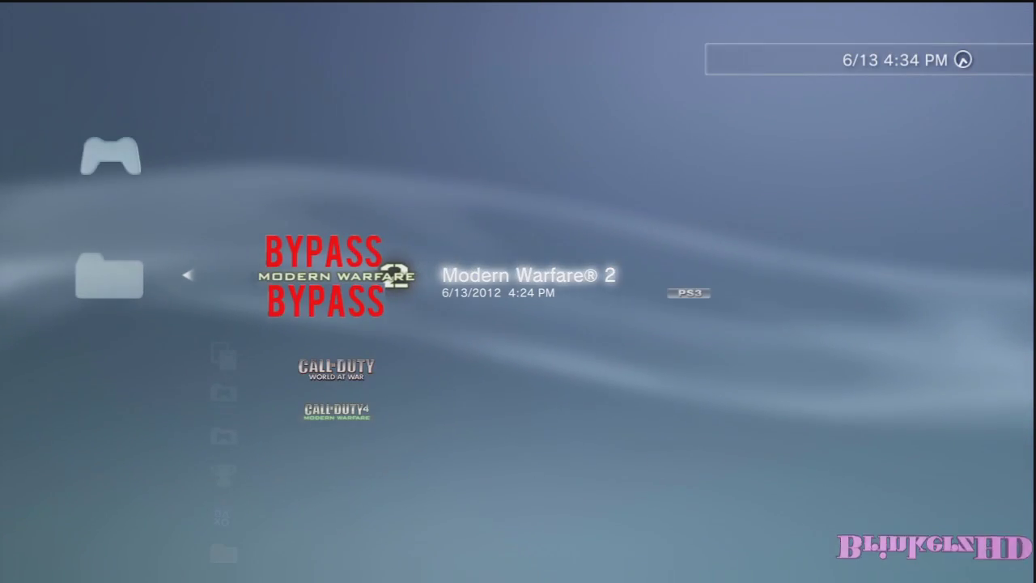
Step: Install the EP0002-BLES00683 update package from Install Package Files
{"action": "key", "text": "Menu"}
{"action": "key", "text": "Escape"}
{"action": "key", "text": "Escape"}
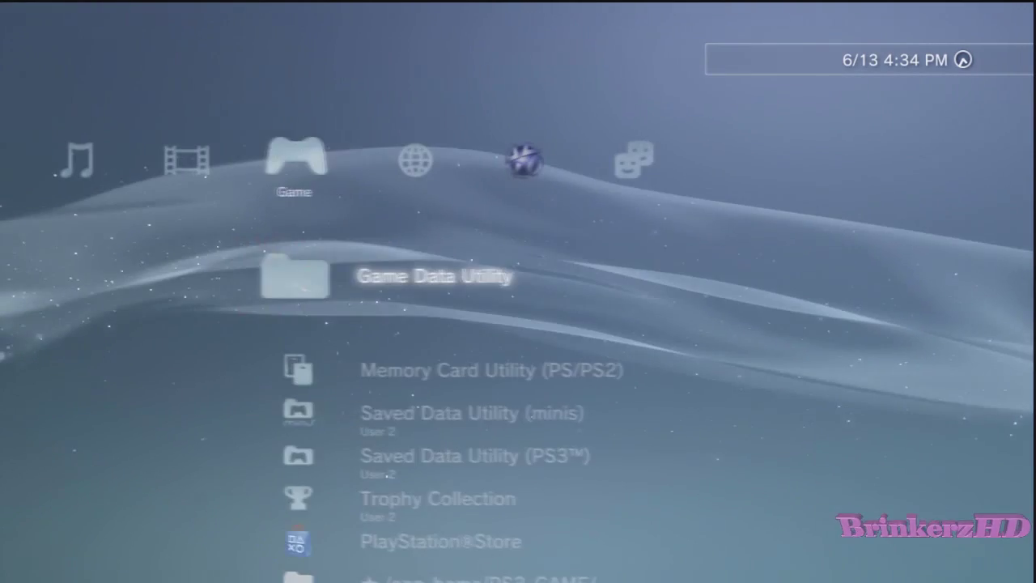
{"action": "key", "text": "Down"}
{"action": "key", "text": "Down"}
{"action": "key", "text": "Down"}
{"action": "key", "text": "Return"}
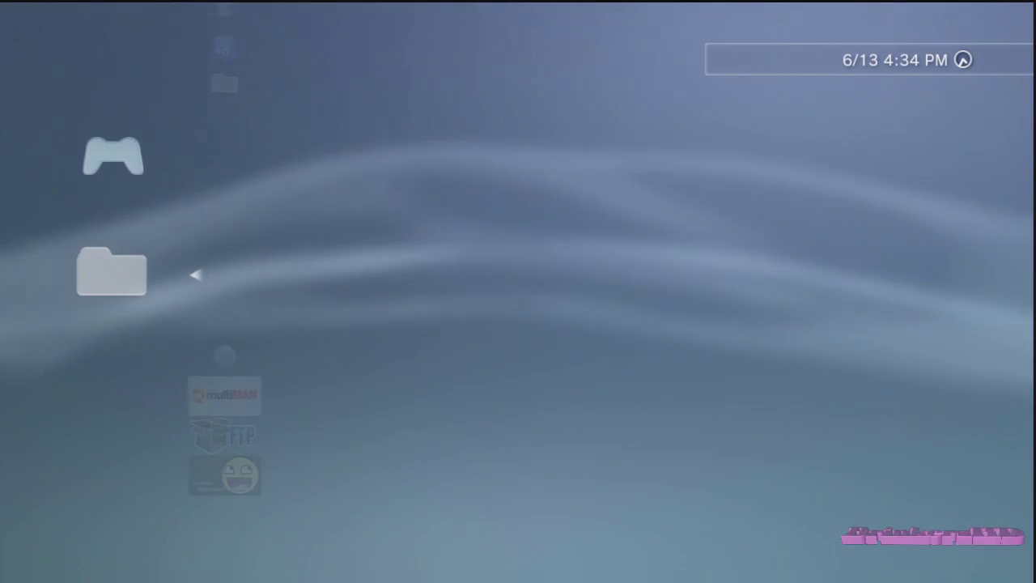
{"action": "key", "text": "Return"}
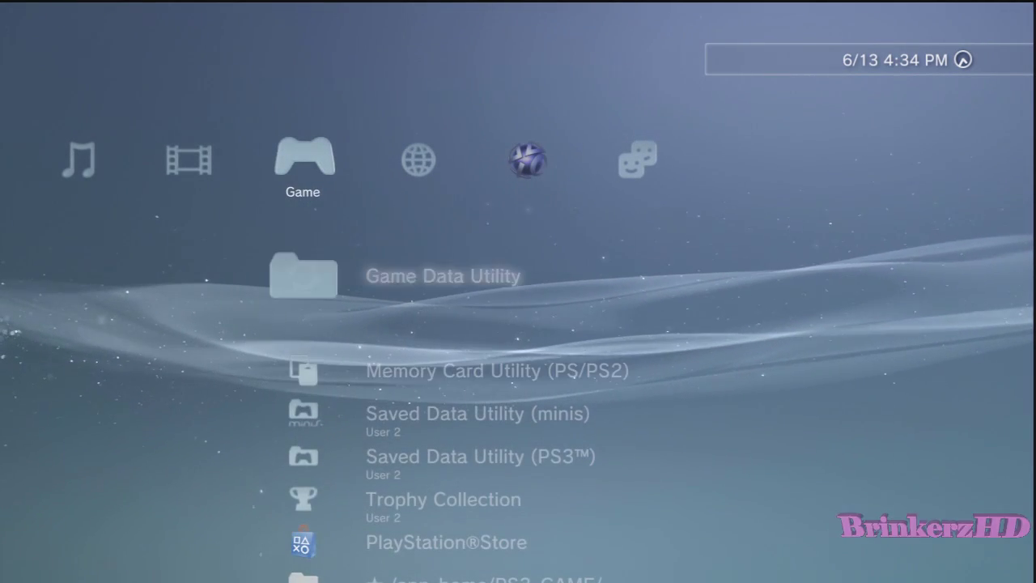
Step: Check that the Modern Warfare 2 game data information shows version 1.13
{"action": "key", "text": "Return"}
{"action": "key", "text": "Up"}
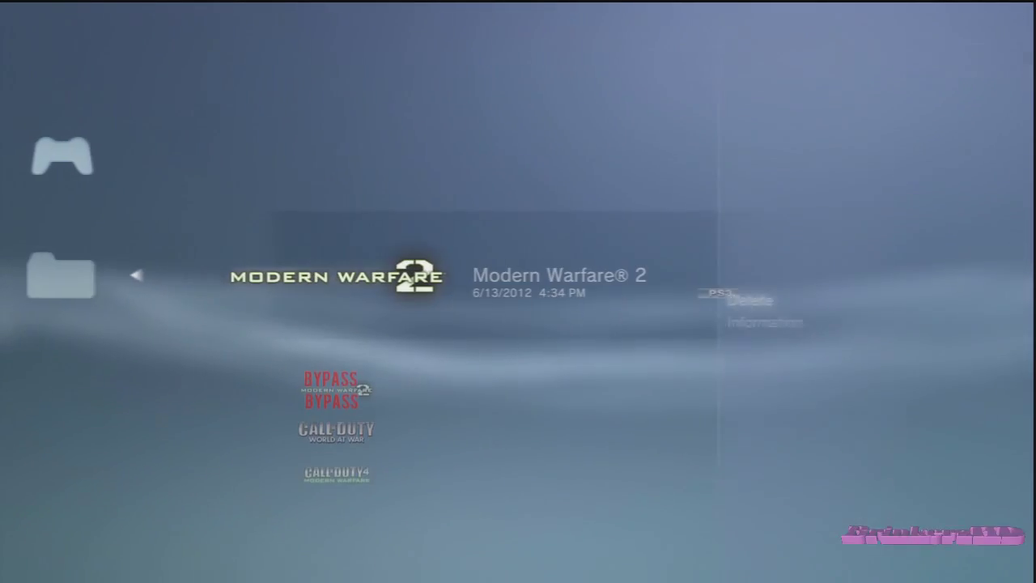
{"action": "key", "text": "Menu"}
{"action": "key", "text": "Return"}
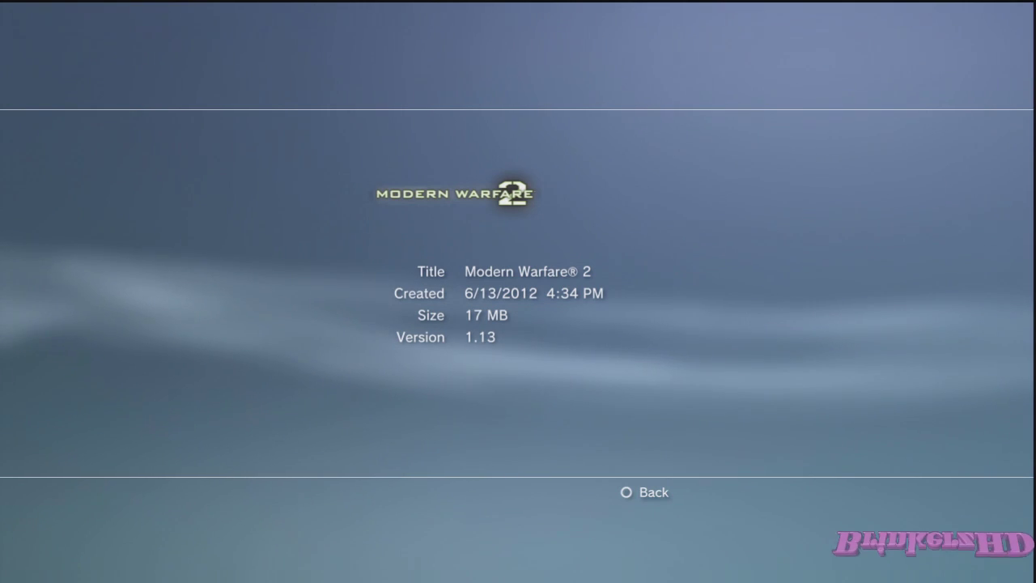
{"action": "key", "text": "Escape"}
Step: View the BYPASS Modern Warfare 2 entry's details, then leave Game Data Utility
{"action": "key", "text": "Down"}
{"action": "key", "text": "Menu"}
{"action": "key", "text": "Down"}
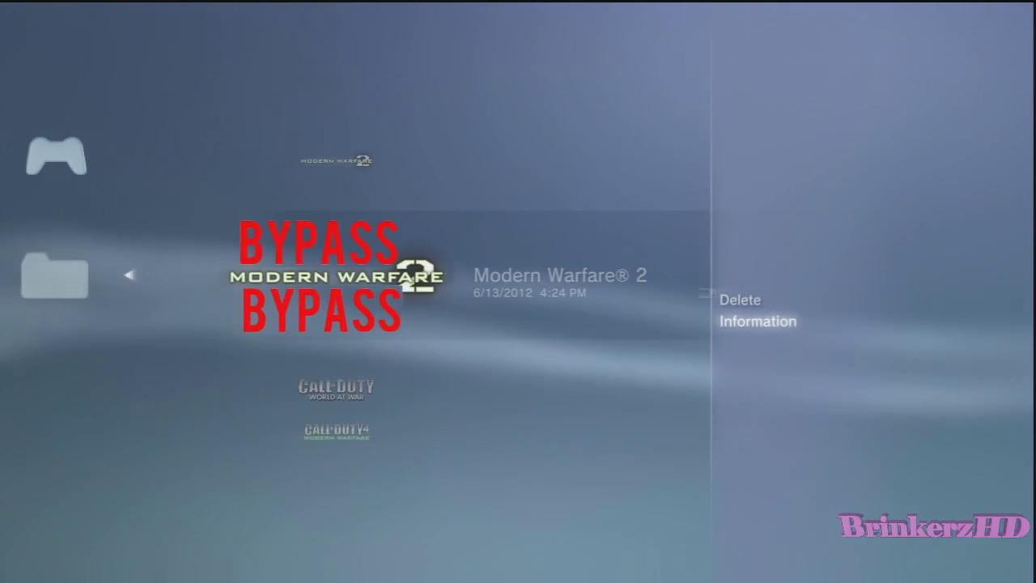
{"action": "key", "text": "Return"}
{"action": "key", "text": "Escape"}
{"action": "key", "text": "Escape"}
{"action": "key", "text": "Down"}
{"action": "key", "text": "Down"}
{"action": "key", "text": "Down"}
{"action": "key", "text": "Down"}
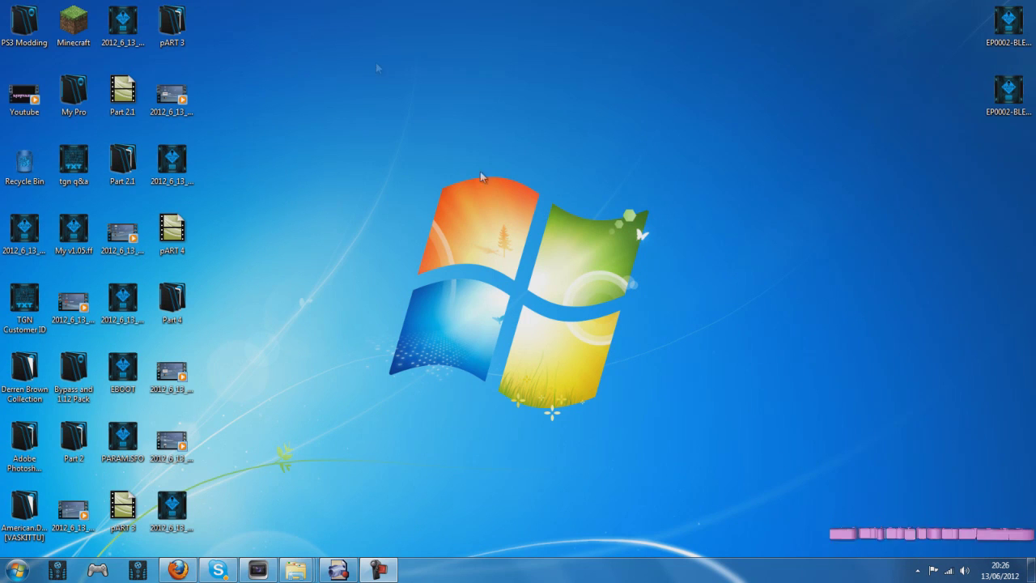
Step: Launch FileZilla and reconnect to the PS3 at 192.168.0.3 from Quickconnect history
{"action": "left_click_drag", "start_coordinate": [340, 121], "coordinate": [314, 105]}
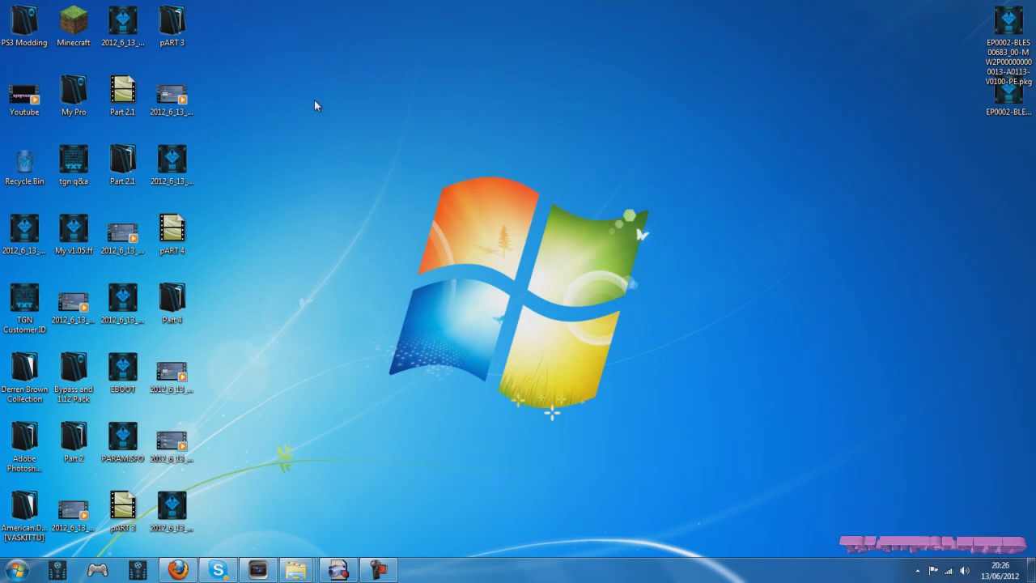
{"action": "left_click", "coordinate": [16, 570]}
{"action": "left_click", "coordinate": [87, 341]}
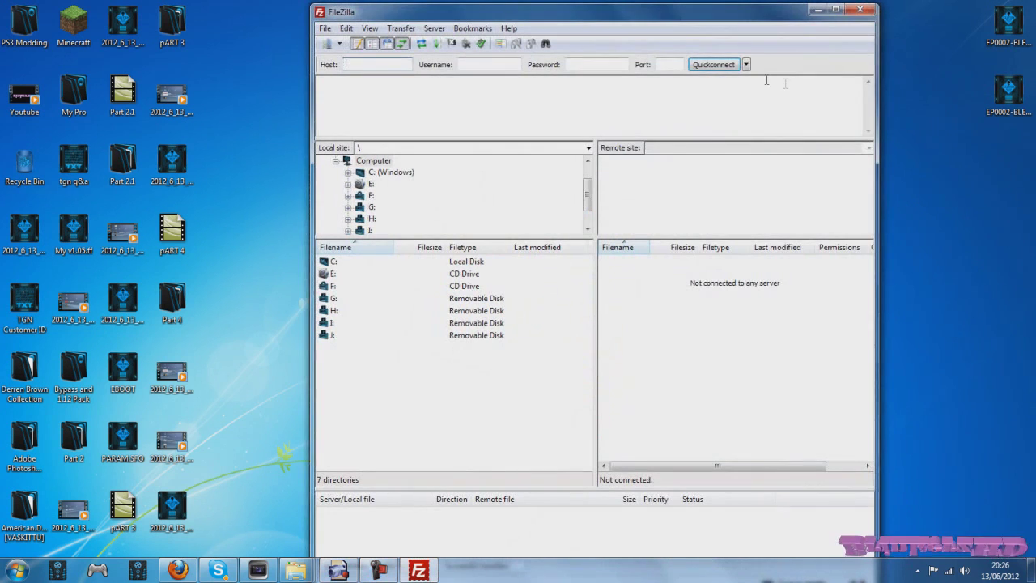
{"action": "left_click", "coordinate": [746, 64]}
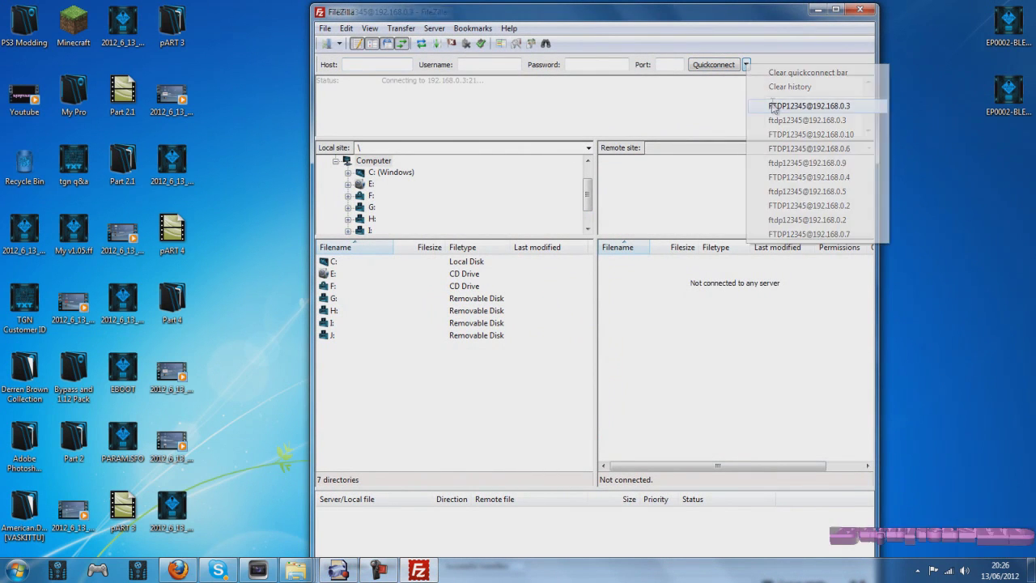
{"action": "left_click", "coordinate": [773, 113]}
Step: Delete ICON0.PNG from /dev_hdd0/game/BLES80608
{"action": "double_click", "coordinate": [638, 336]}
{"action": "double_click", "coordinate": [635, 298]}
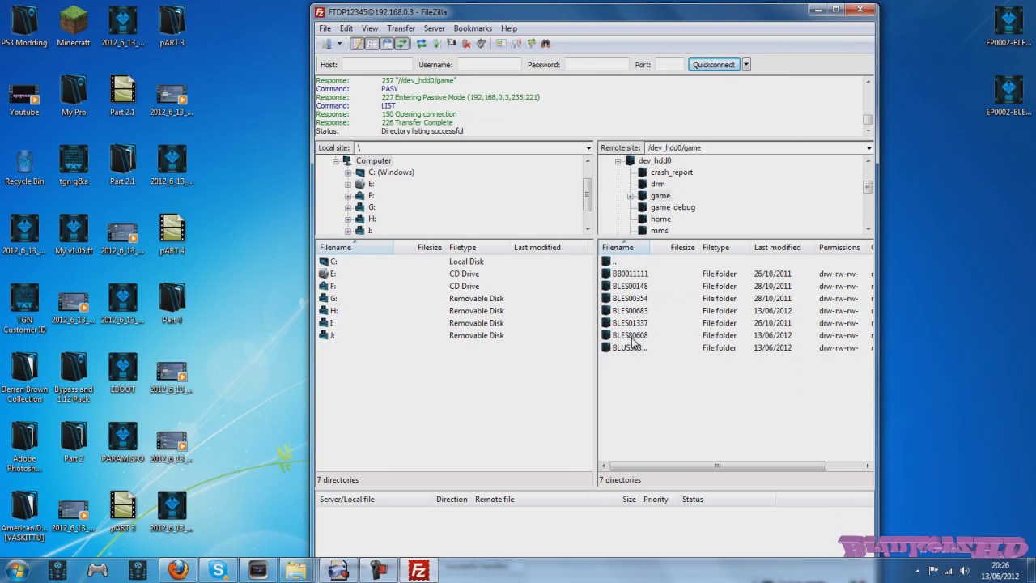
{"action": "double_click", "coordinate": [632, 337]}
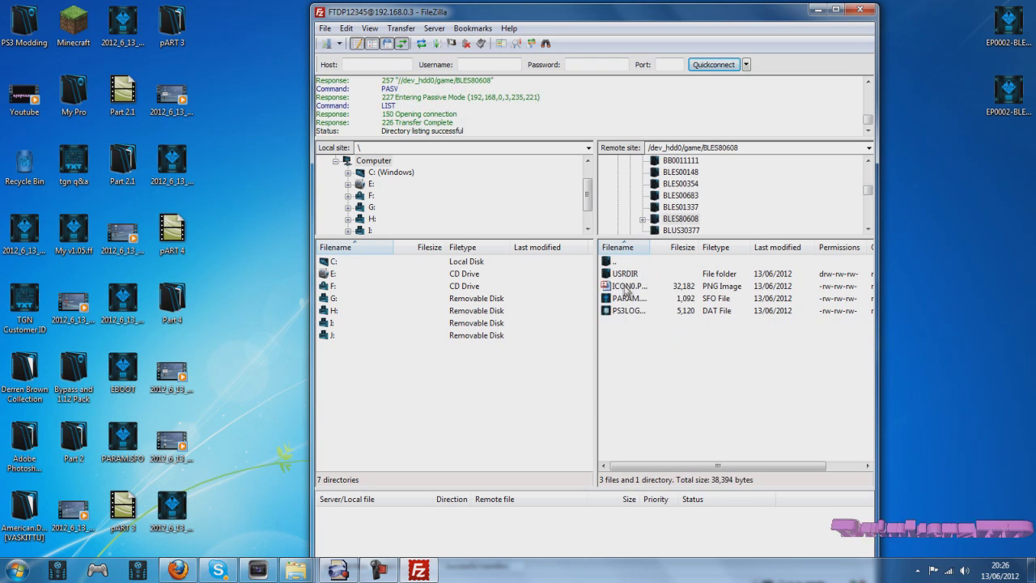
{"action": "left_click", "coordinate": [623, 286]}
{"action": "right_click", "coordinate": [623, 285]}
{"action": "left_click", "coordinate": [652, 366]}
{"action": "left_click", "coordinate": [474, 335]}
Step: Upload the ICON0 from the 1.11 BYPASS ICON folder into BLES80608
{"action": "double_click", "coordinate": [73, 374]}
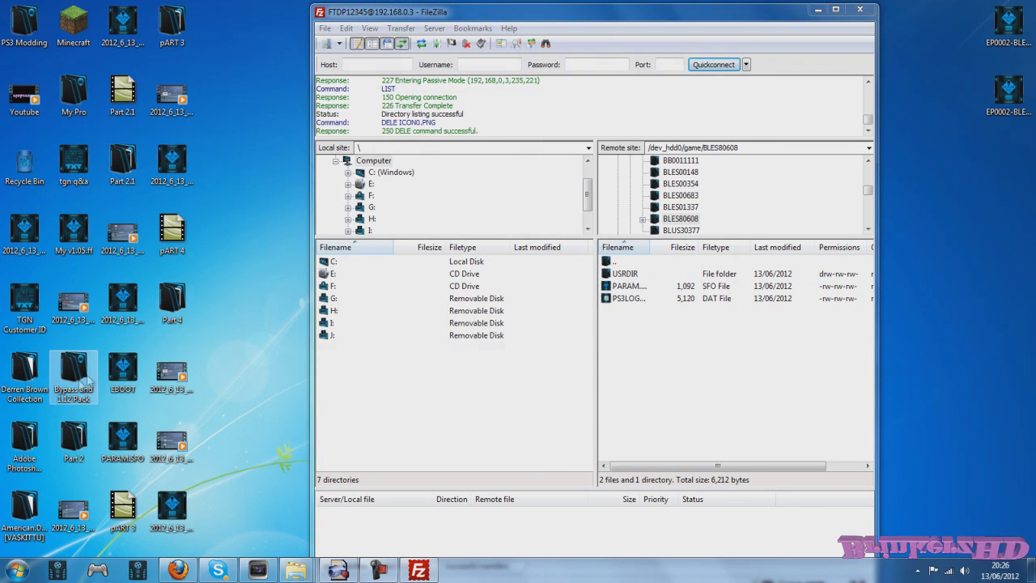
{"action": "left_click_drag", "start_coordinate": [375, 58], "coordinate": [176, 56]}
{"action": "double_click", "coordinate": [179, 137]}
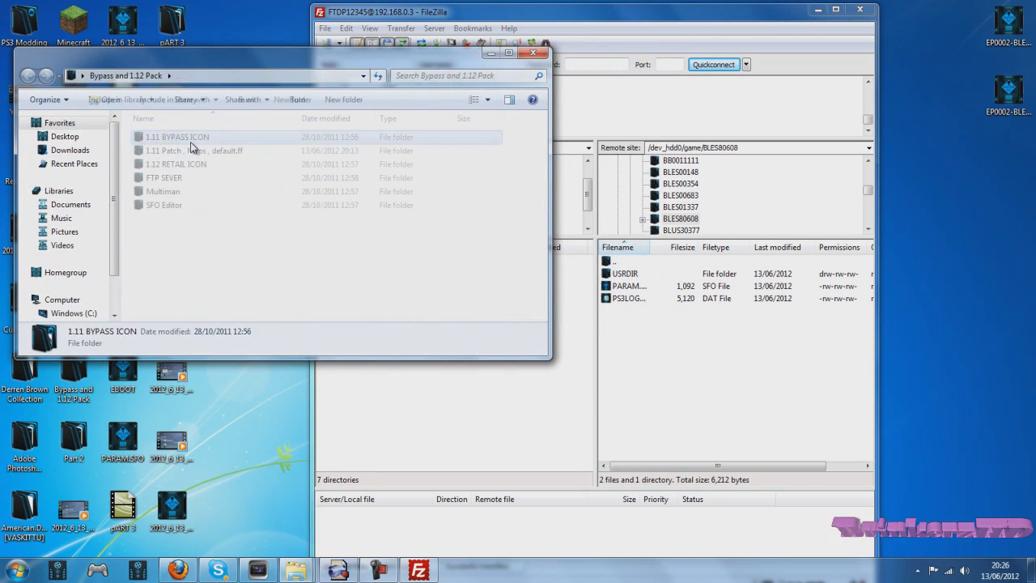
{"action": "left_click_drag", "start_coordinate": [164, 138], "coordinate": [635, 393]}
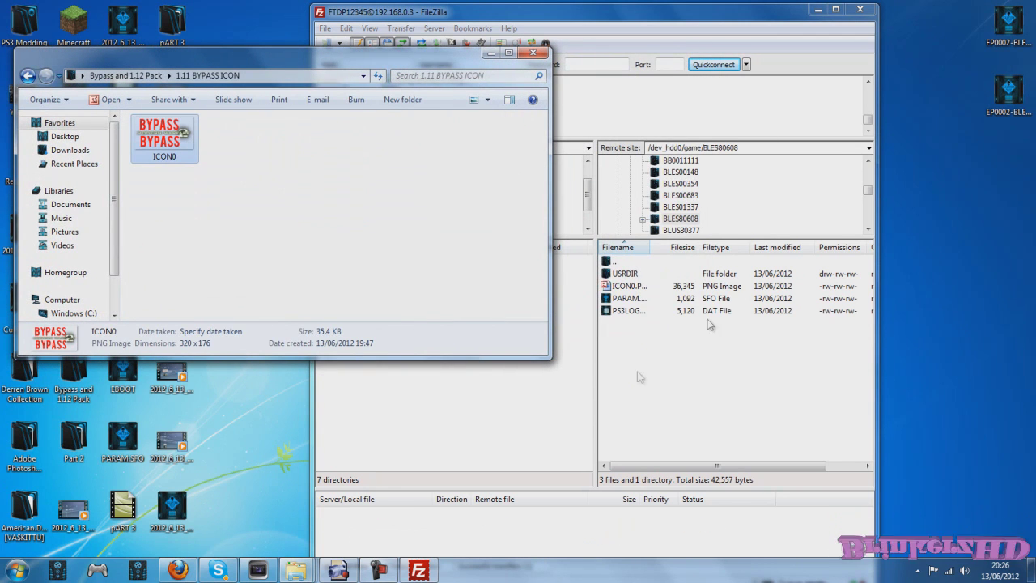
{"action": "left_click", "coordinate": [723, 333]}
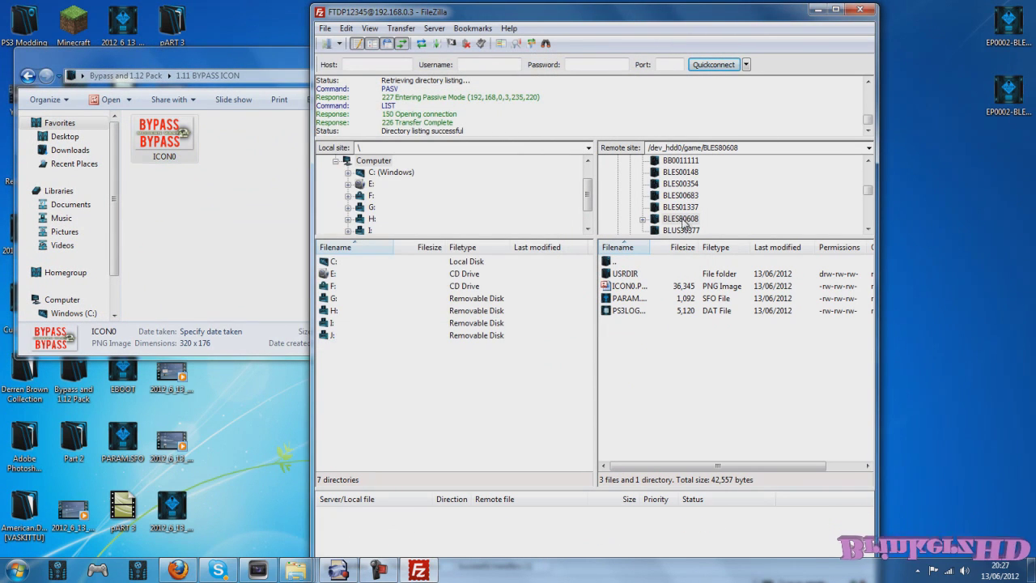
Step: Replace BLES00683's ICON0.PNG with the one from the 1.12 RETAIL ICON folder
{"action": "double_click", "coordinate": [620, 264]}
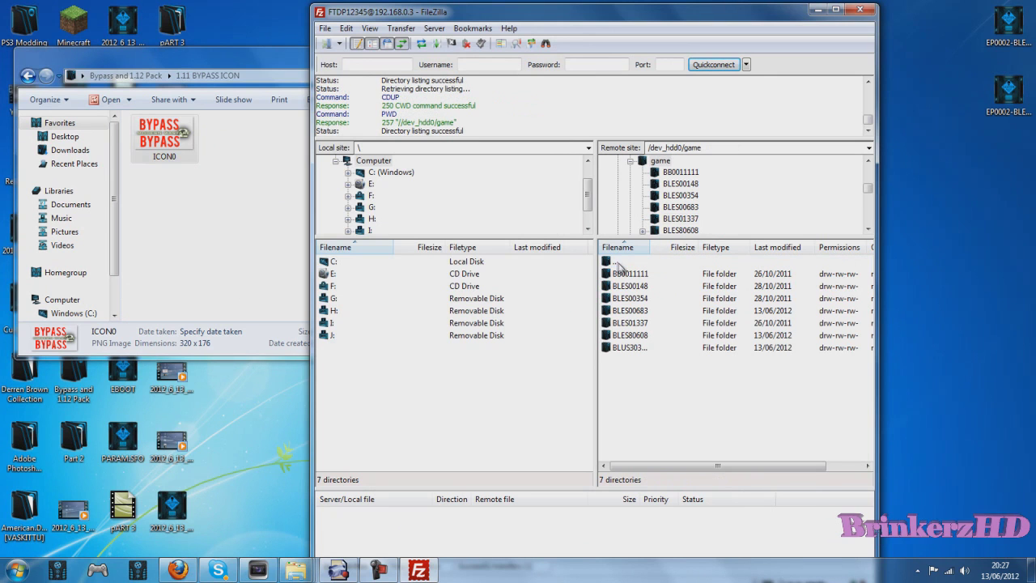
{"action": "double_click", "coordinate": [643, 312]}
{"action": "left_click", "coordinate": [635, 286]}
{"action": "right_click", "coordinate": [636, 286]}
{"action": "left_click", "coordinate": [668, 405]}
{"action": "left_click", "coordinate": [490, 327]}
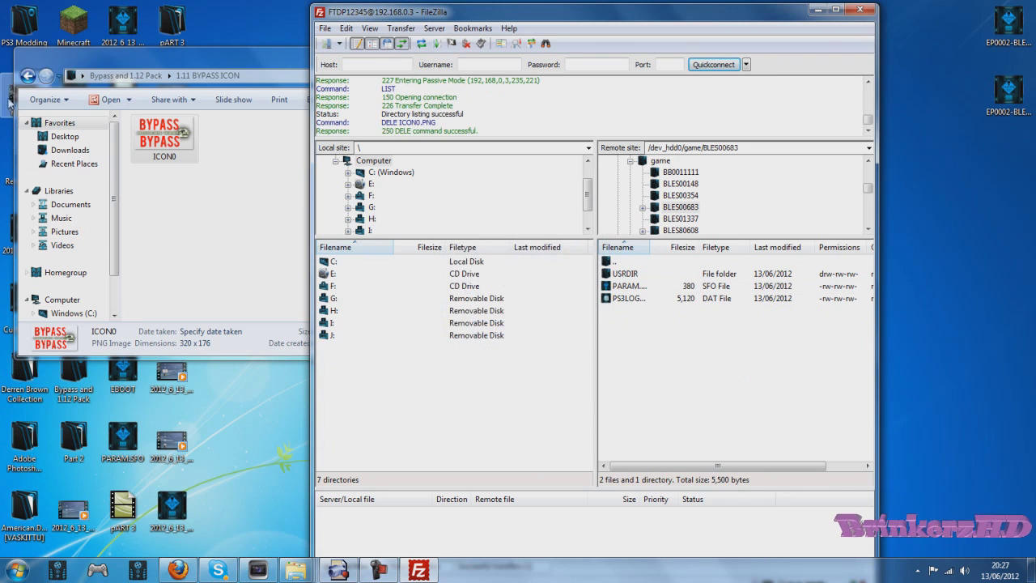
{"action": "left_click", "coordinate": [28, 75]}
{"action": "double_click", "coordinate": [215, 163]}
{"action": "left_click_drag", "start_coordinate": [164, 133], "coordinate": [701, 384]}
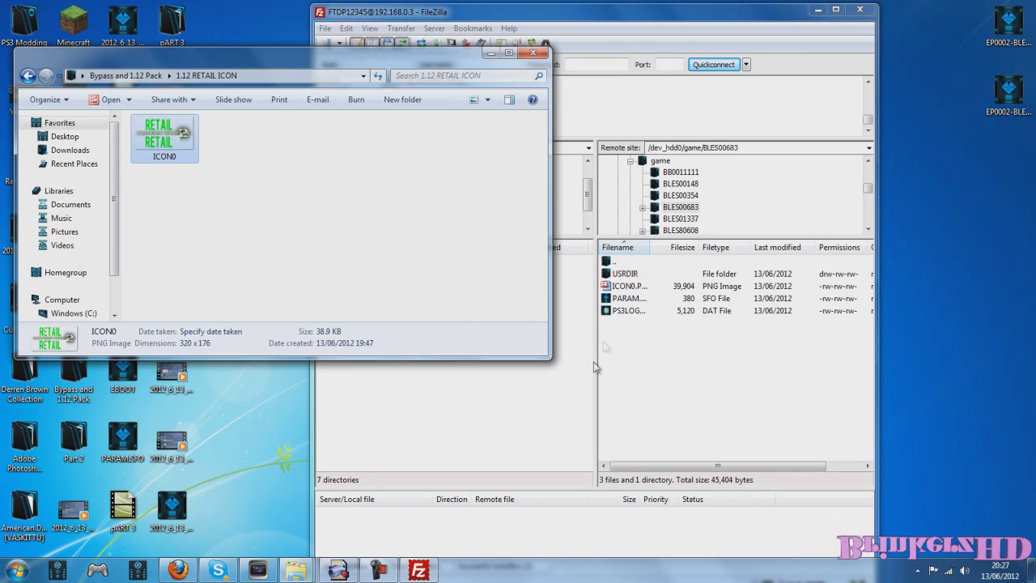
Step: Delete patch_mp.ff from BLES00683's USRDIR
{"action": "double_click", "coordinate": [625, 275]}
{"action": "left_click", "coordinate": [672, 343]}
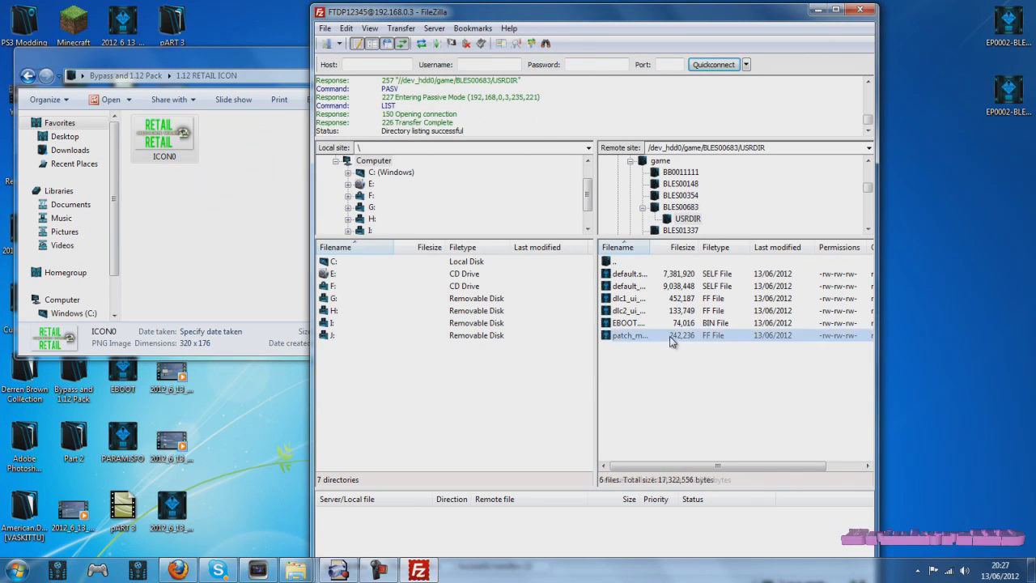
{"action": "right_click", "coordinate": [672, 337]}
{"action": "left_click", "coordinate": [696, 421]}
{"action": "left_click", "coordinate": [486, 328]}
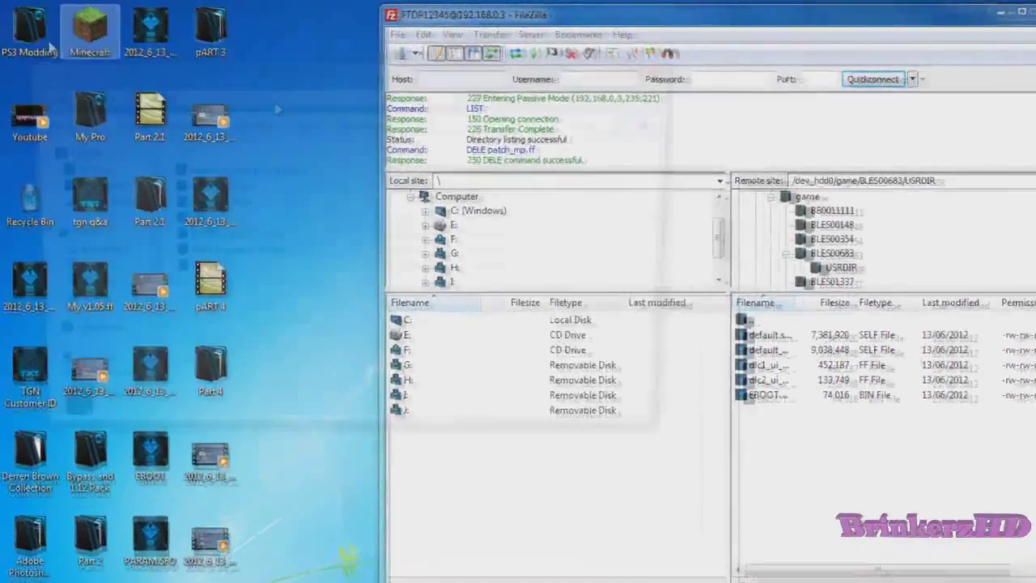
Step: Upload patch_mp.ff from Patches > MW2 > 1.13 > v1 > v1.05 into USRDIR and close FileZilla
{"action": "double_click", "coordinate": [3, 31]}
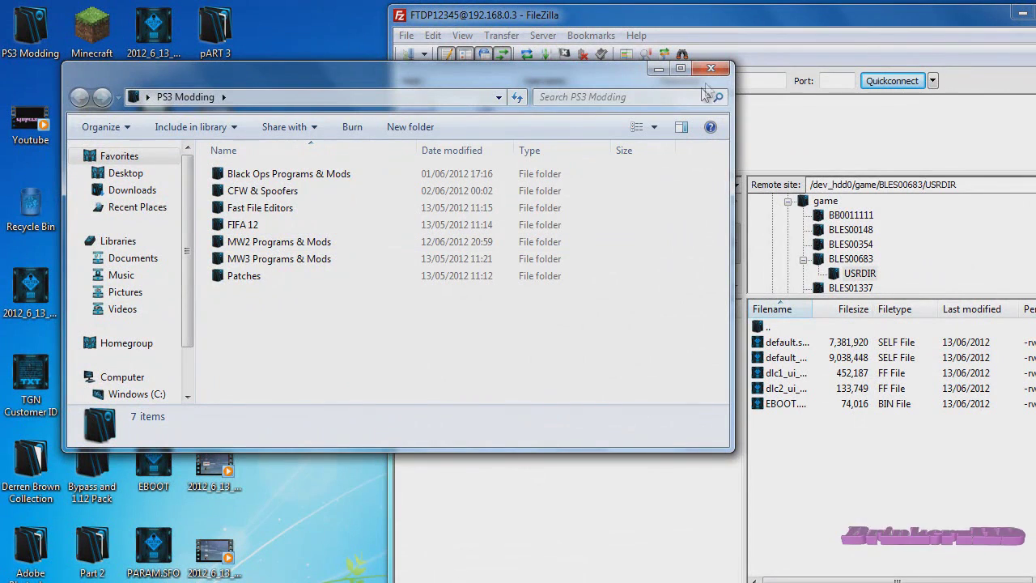
{"action": "double_click", "coordinate": [272, 277]}
{"action": "double_click", "coordinate": [252, 209]}
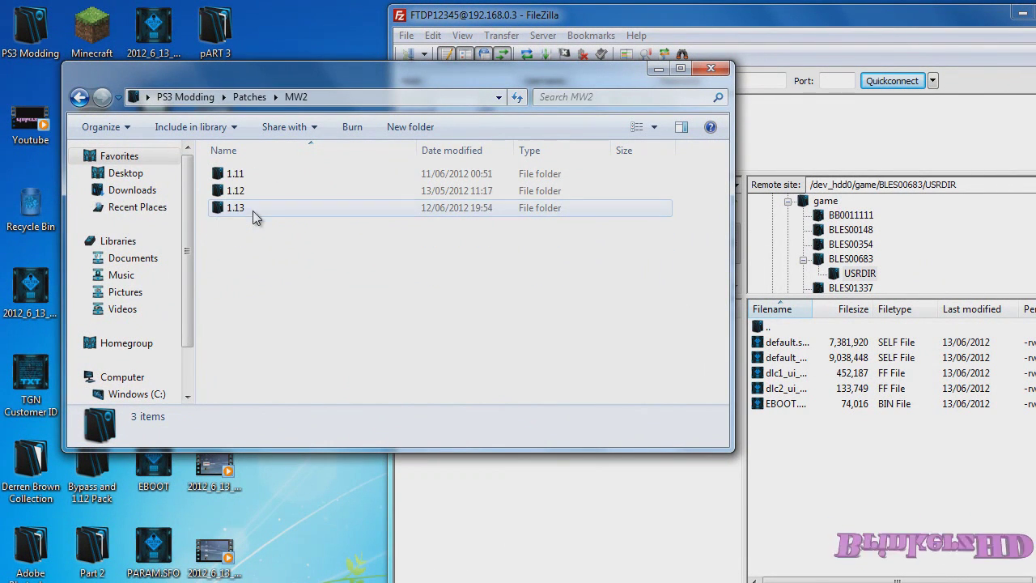
{"action": "double_click", "coordinate": [269, 209]}
{"action": "double_click", "coordinate": [291, 208]}
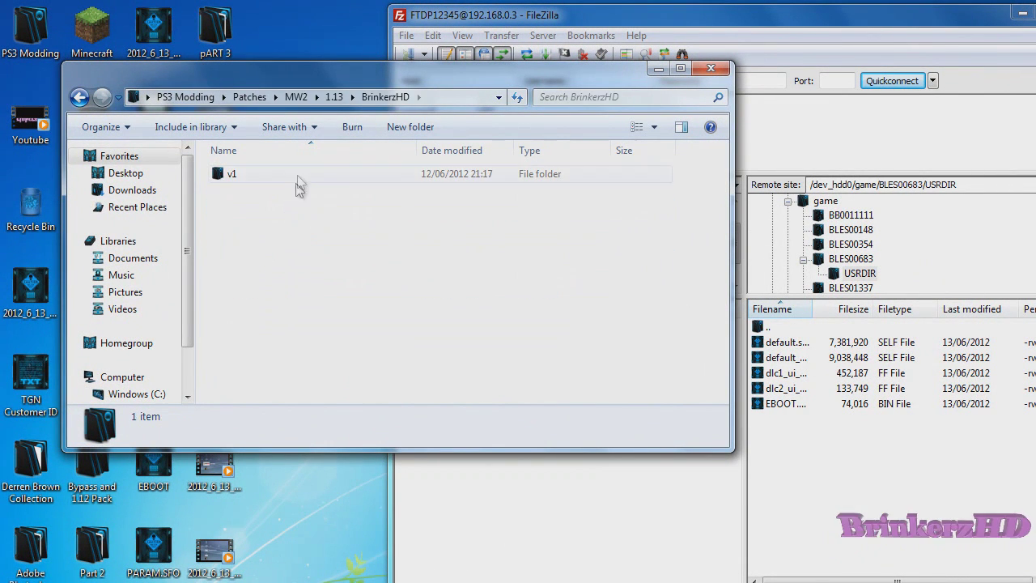
{"action": "double_click", "coordinate": [239, 179]}
{"action": "double_click", "coordinate": [270, 224]}
{"action": "left_click_drag", "start_coordinate": [261, 171], "coordinate": [748, 245]}
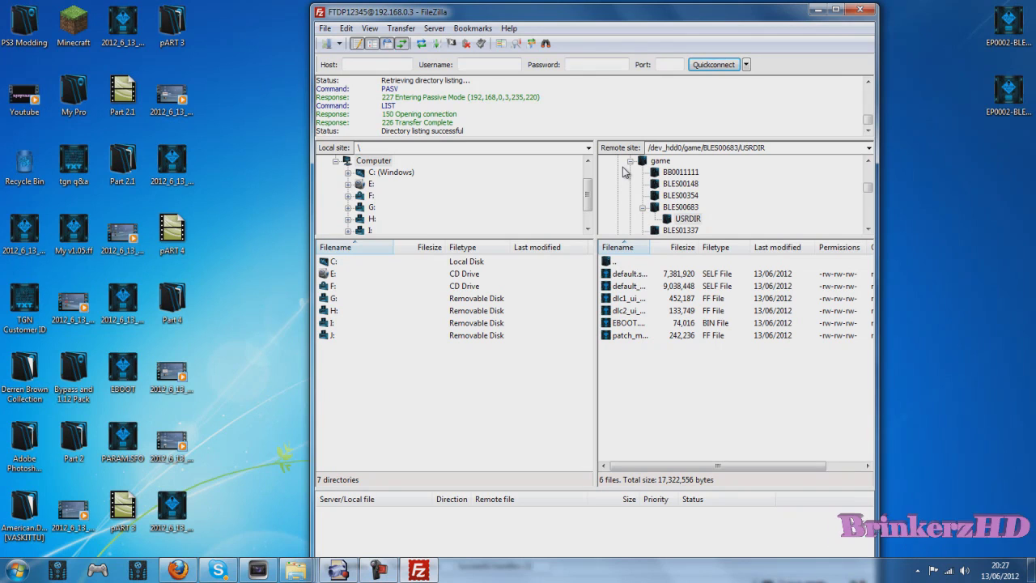
{"action": "left_click", "coordinate": [860, 11]}
{"action": "left_click", "coordinate": [379, 569]}
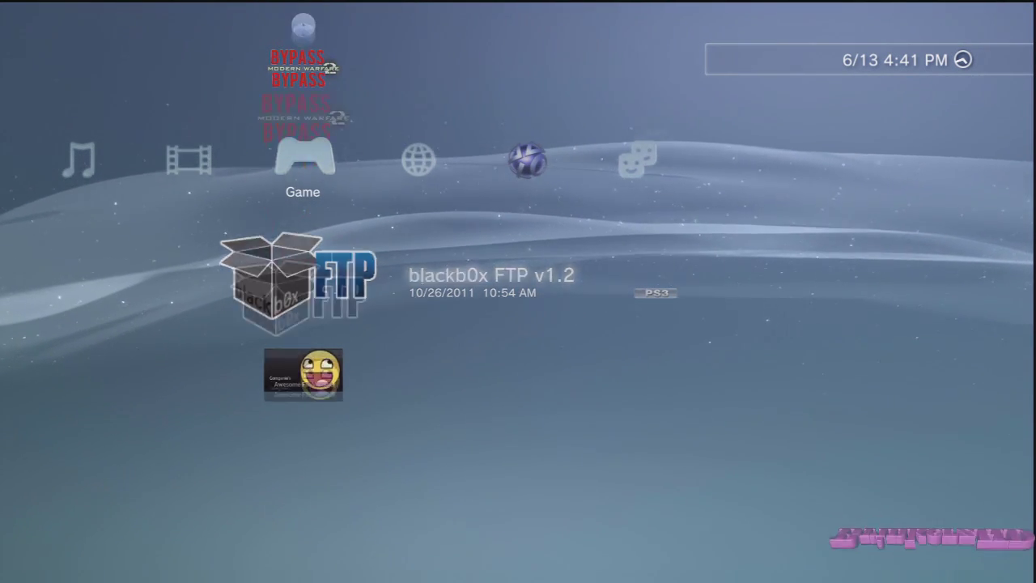
{"action": "key", "text": "Up"}
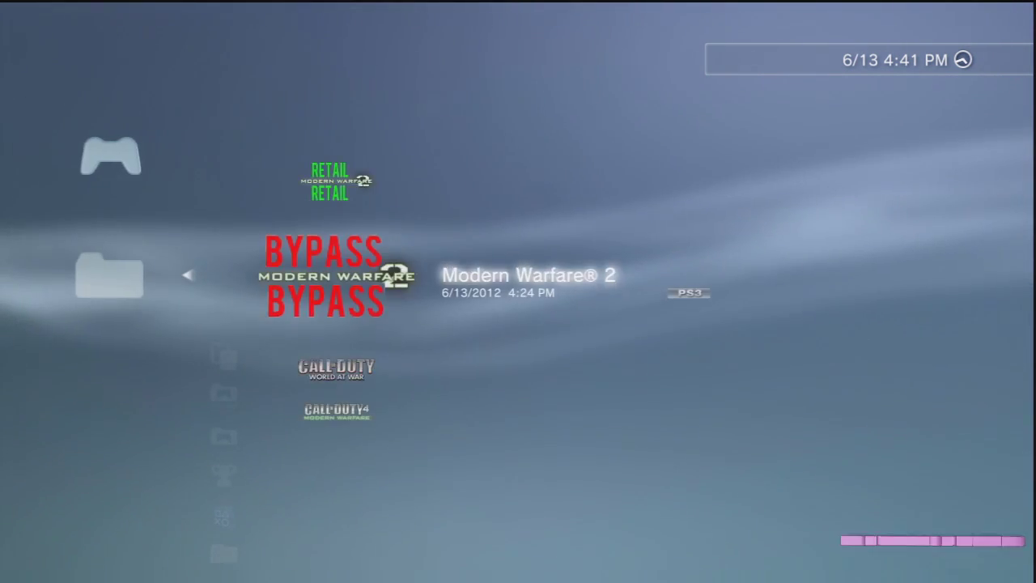
{"action": "key", "text": "Up"}
{"action": "key", "text": "Menu"}
{"action": "key", "text": "Escape"}
{"action": "key", "text": "Down"}
{"action": "key", "text": "Menu"}
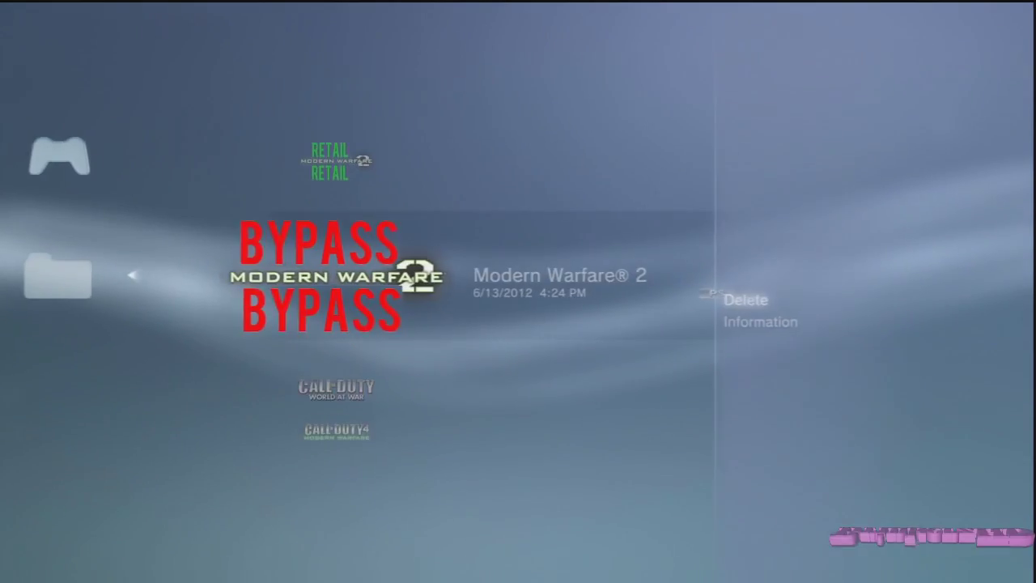
{"action": "key", "text": "Escape"}
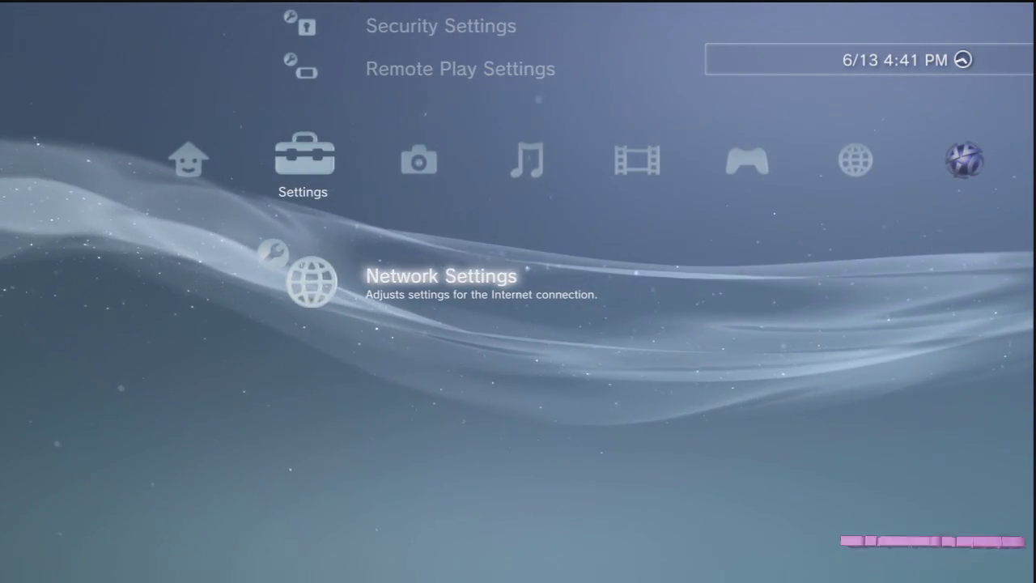
{"action": "key", "text": "Right"}
{"action": "key", "text": "Right"}
{"action": "key", "text": "Right"}
{"action": "key", "text": "Right"}
{"action": "key", "text": "Down"}
{"action": "key", "text": "Down"}
{"action": "key", "text": "Down"}
{"action": "key", "text": "Down"}
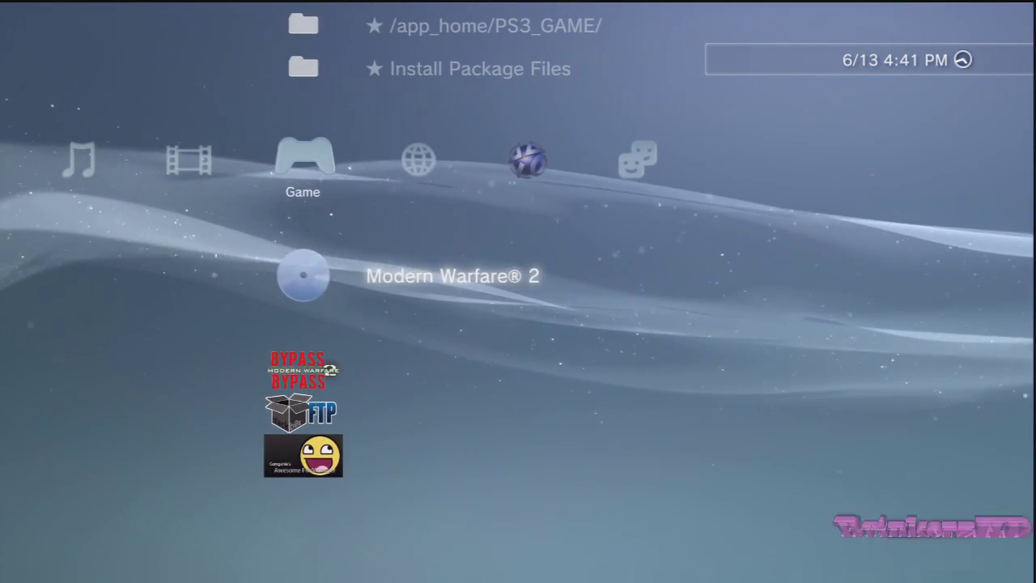
{"action": "key", "text": "Down"}
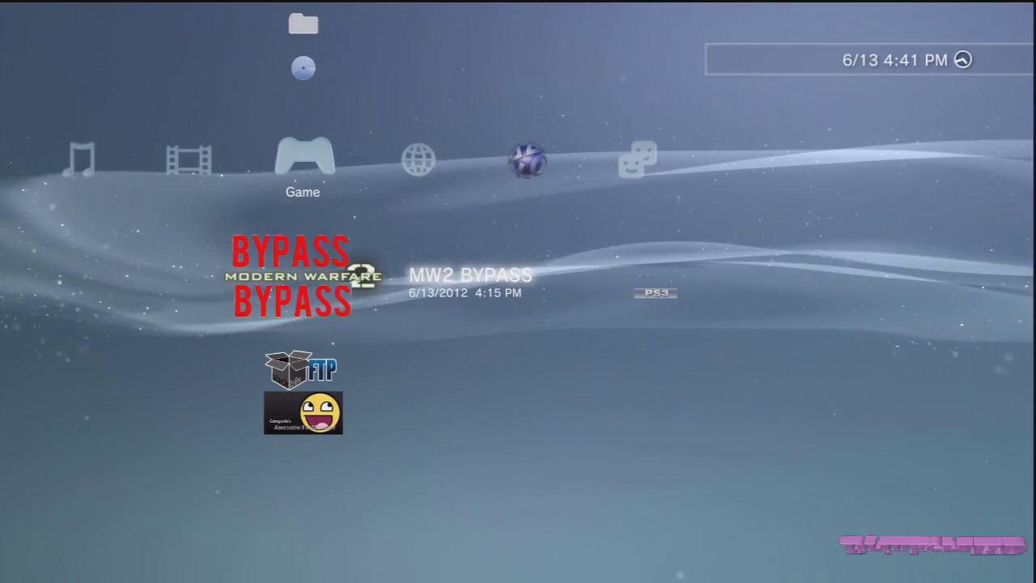
{"action": "key", "text": "Up"}
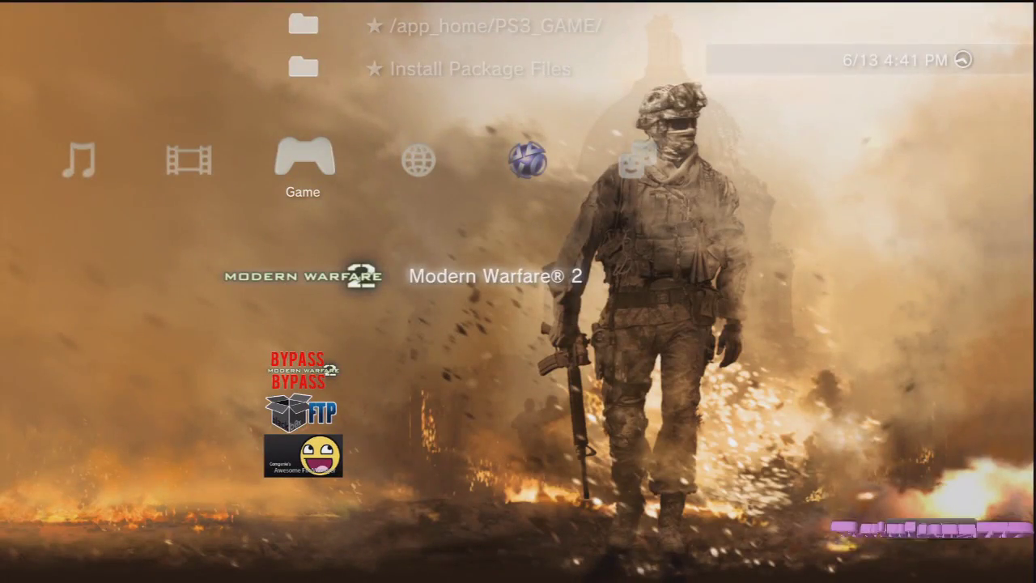
{"action": "key", "text": "Down"}
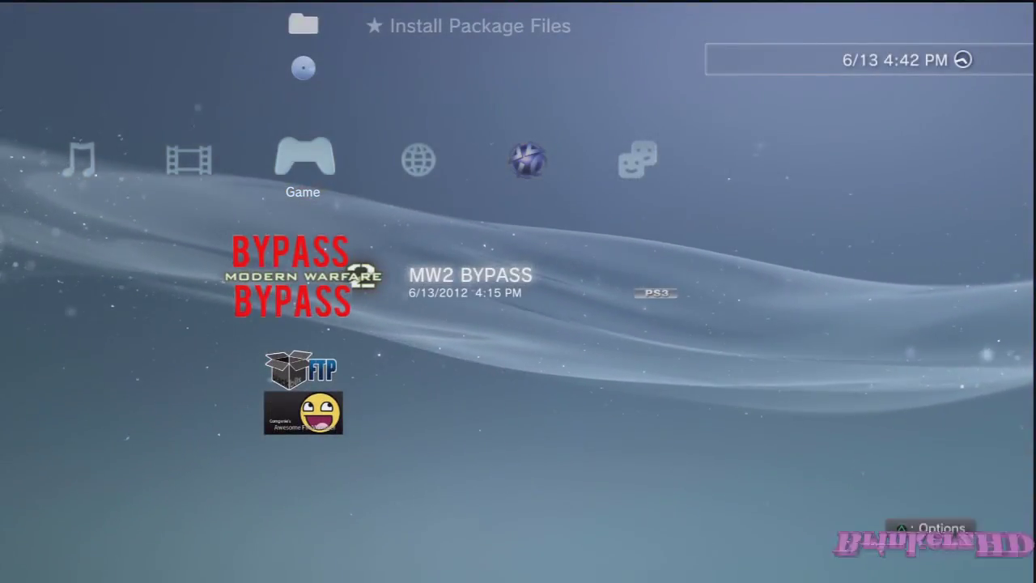
{"action": "key", "text": "Up"}
{"action": "key", "text": "Down"}
{"action": "key", "text": "Up"}
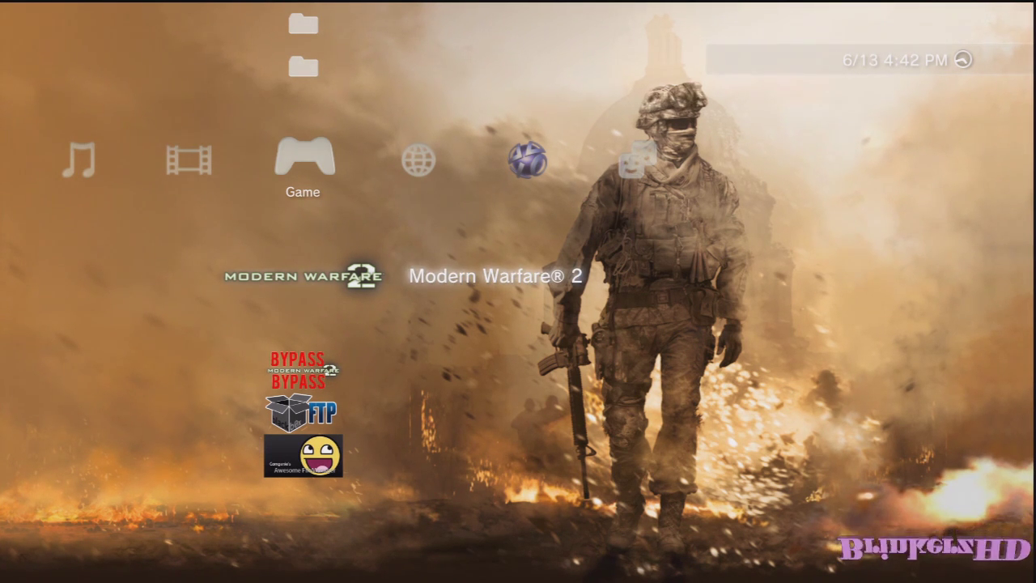
{"action": "key", "text": "Down"}
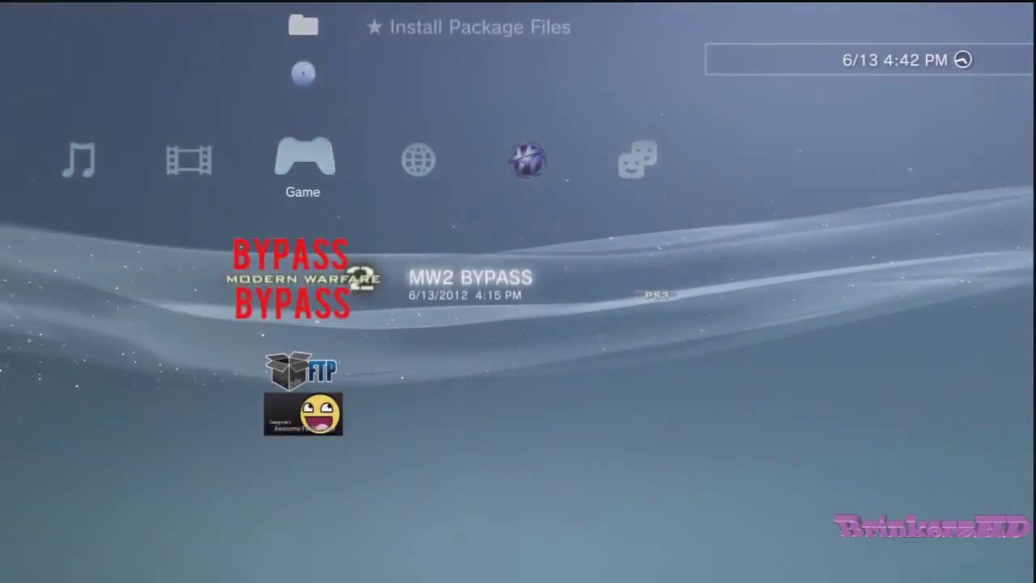
{"action": "key", "text": "Up"}
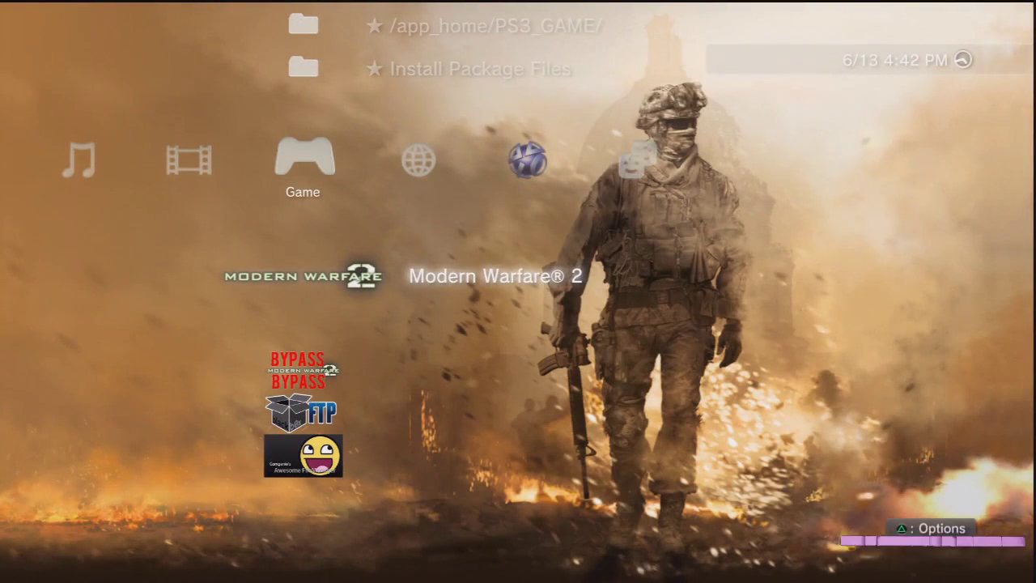